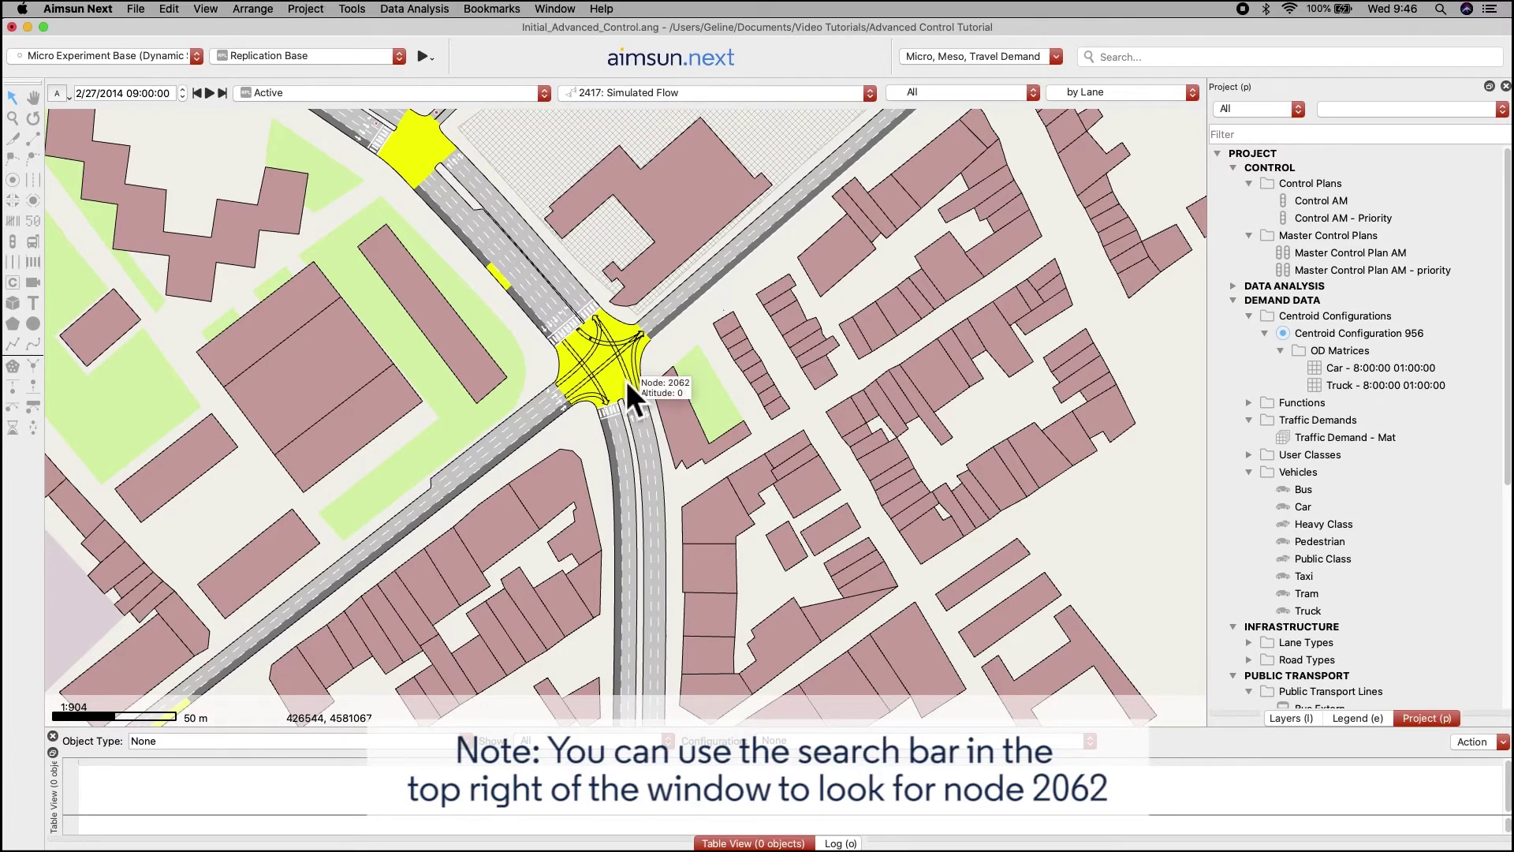
Review node 2062's signal groups and the turns each signal controls.
{"action": "double_click", "coordinate": [626, 381]}
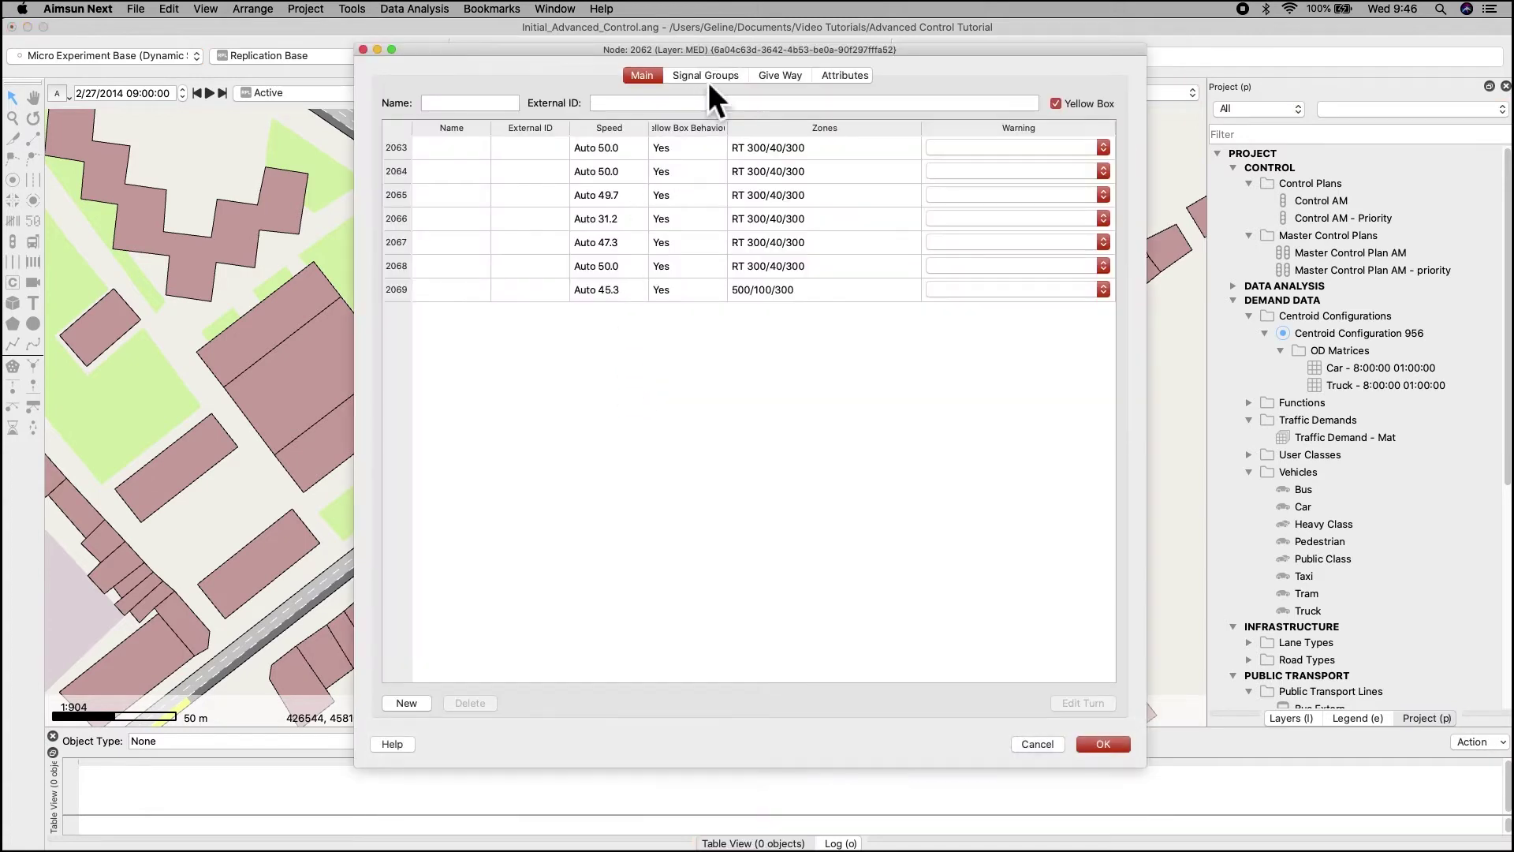
{"action": "left_click", "coordinate": [709, 78]}
{"action": "left_click_drag", "start_coordinate": [683, 52], "coordinate": [1062, 58]}
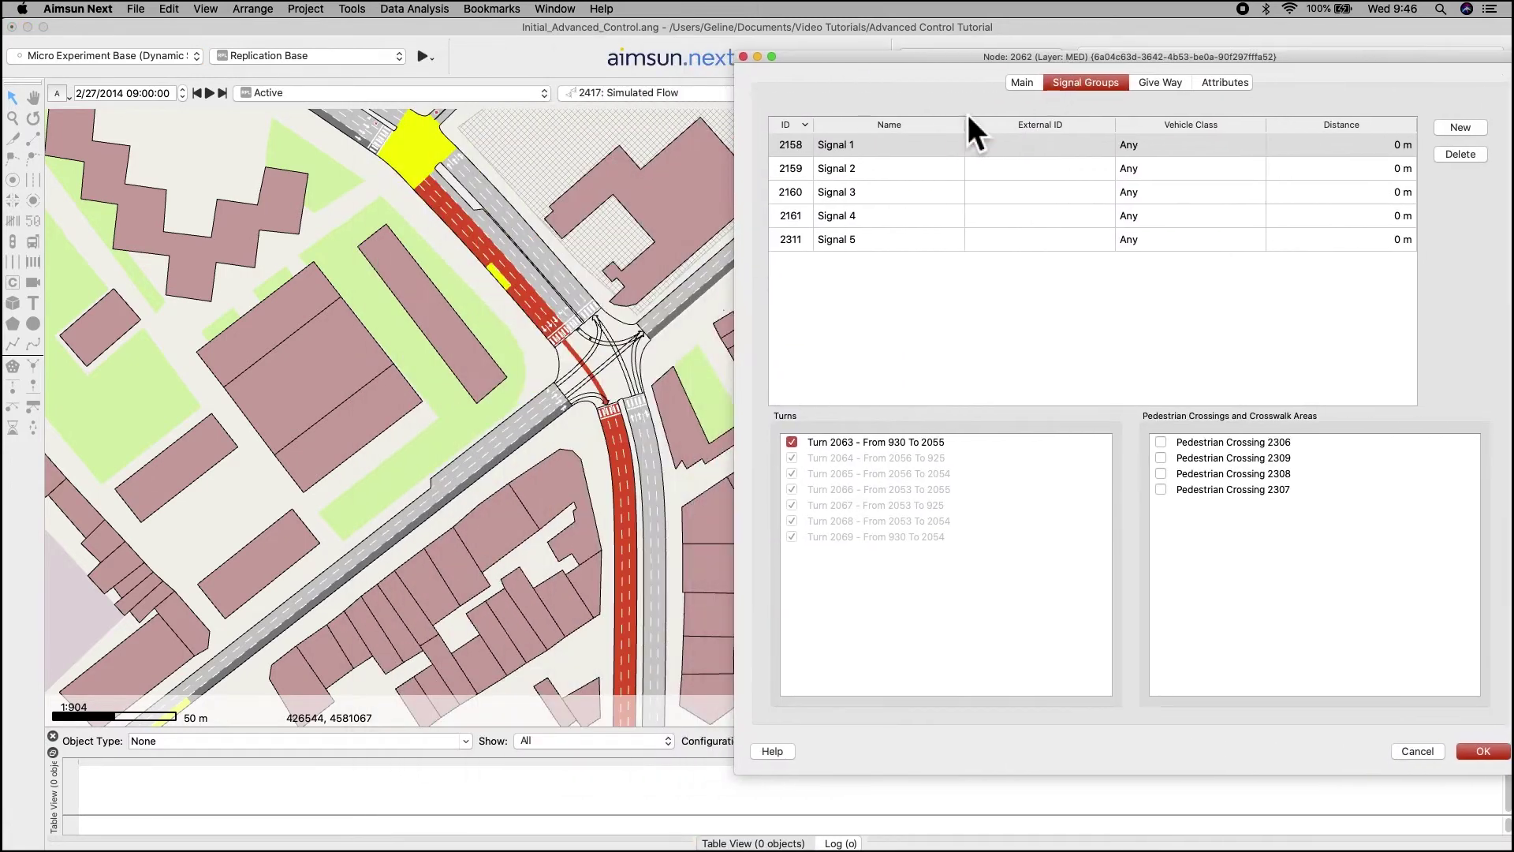
{"action": "left_click", "coordinate": [912, 155]}
{"action": "left_click", "coordinate": [907, 176]}
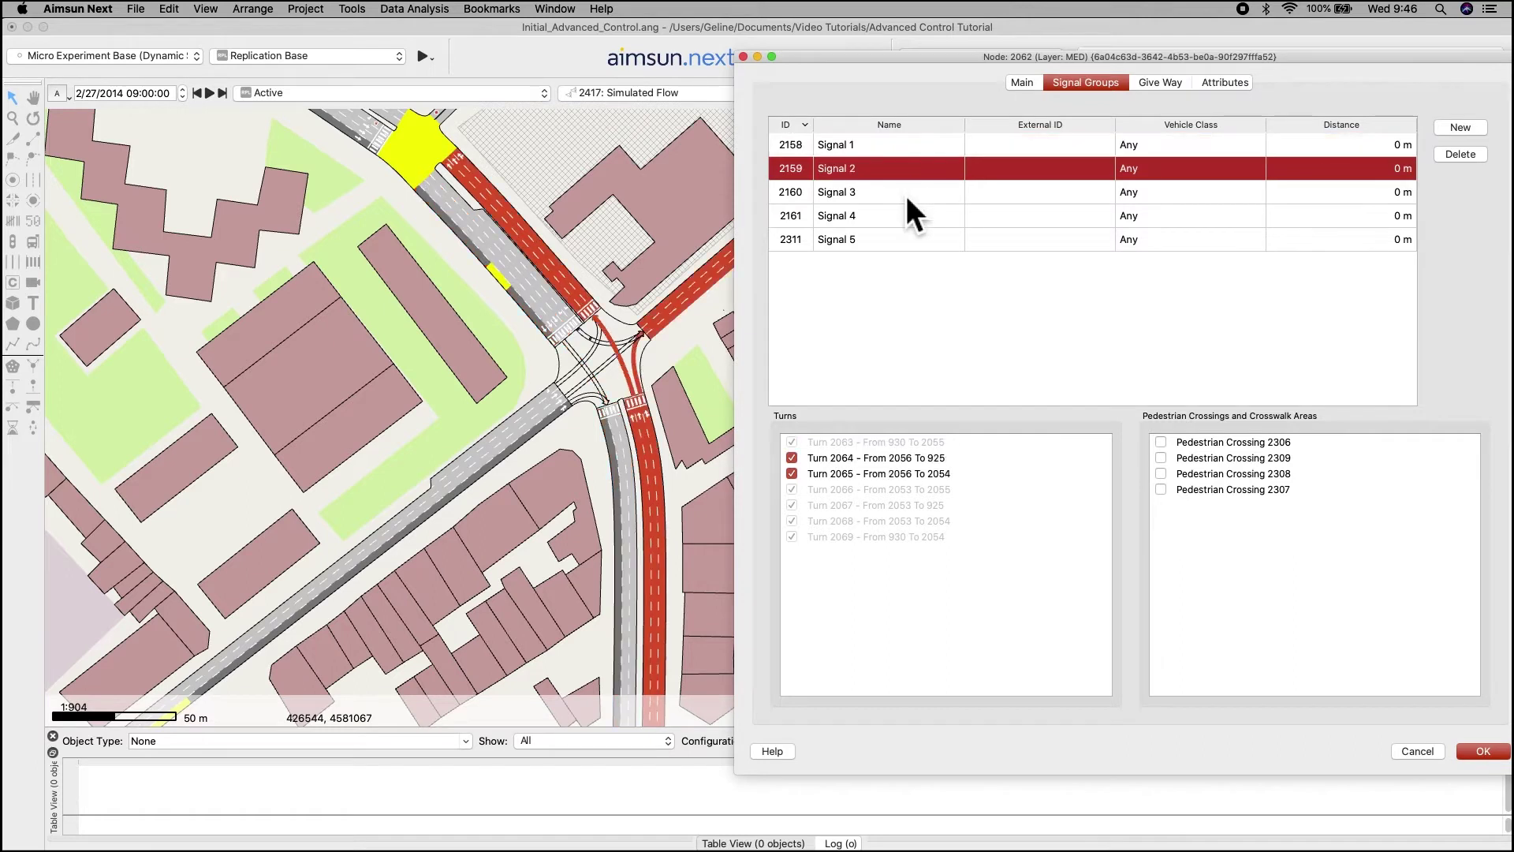
{"action": "left_click", "coordinate": [906, 220]}
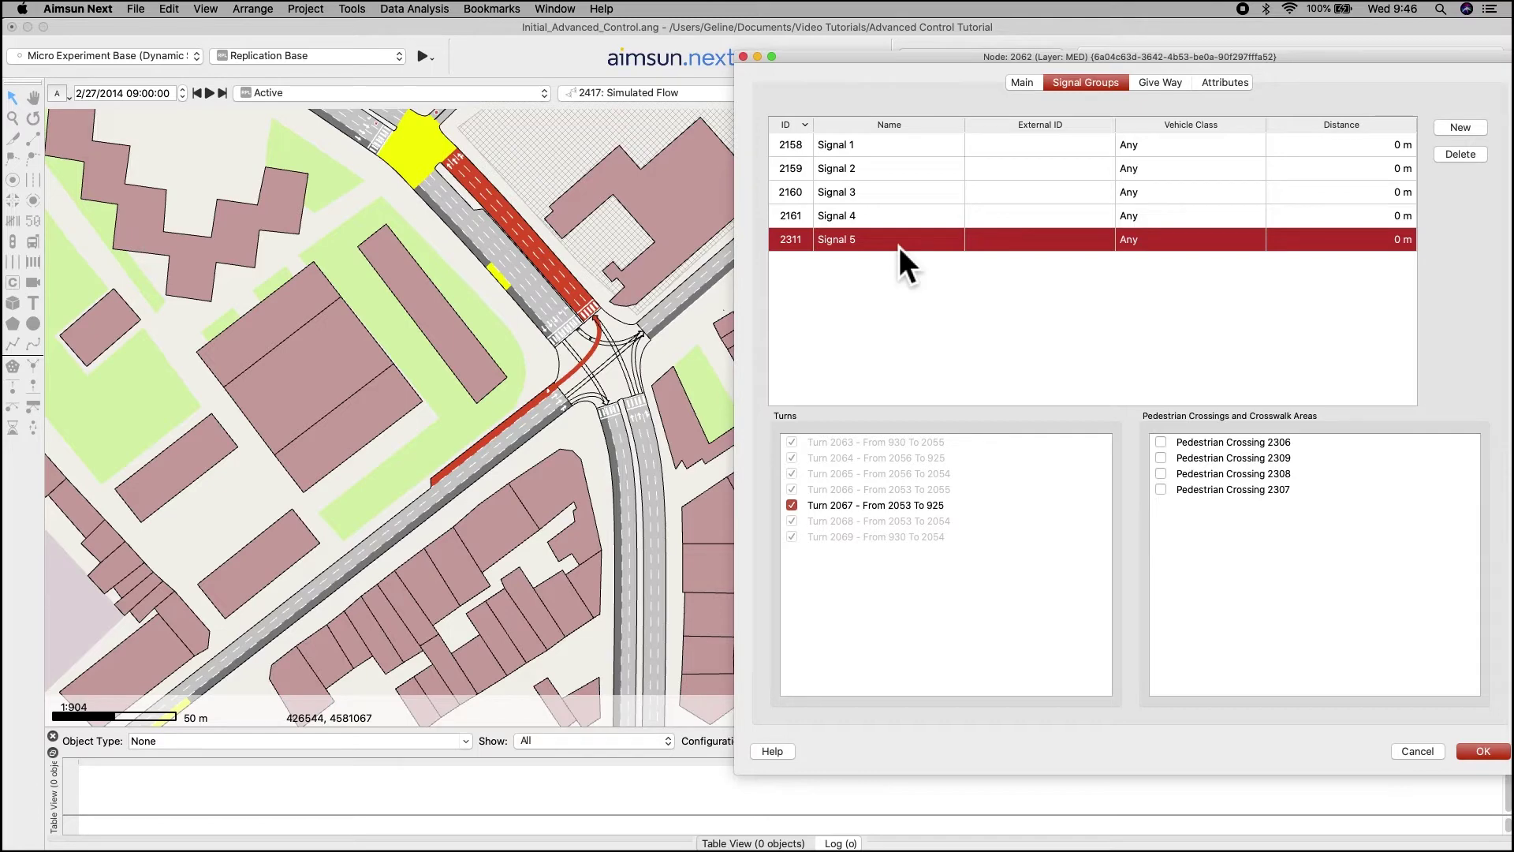
{"action": "key", "text": "Return"}
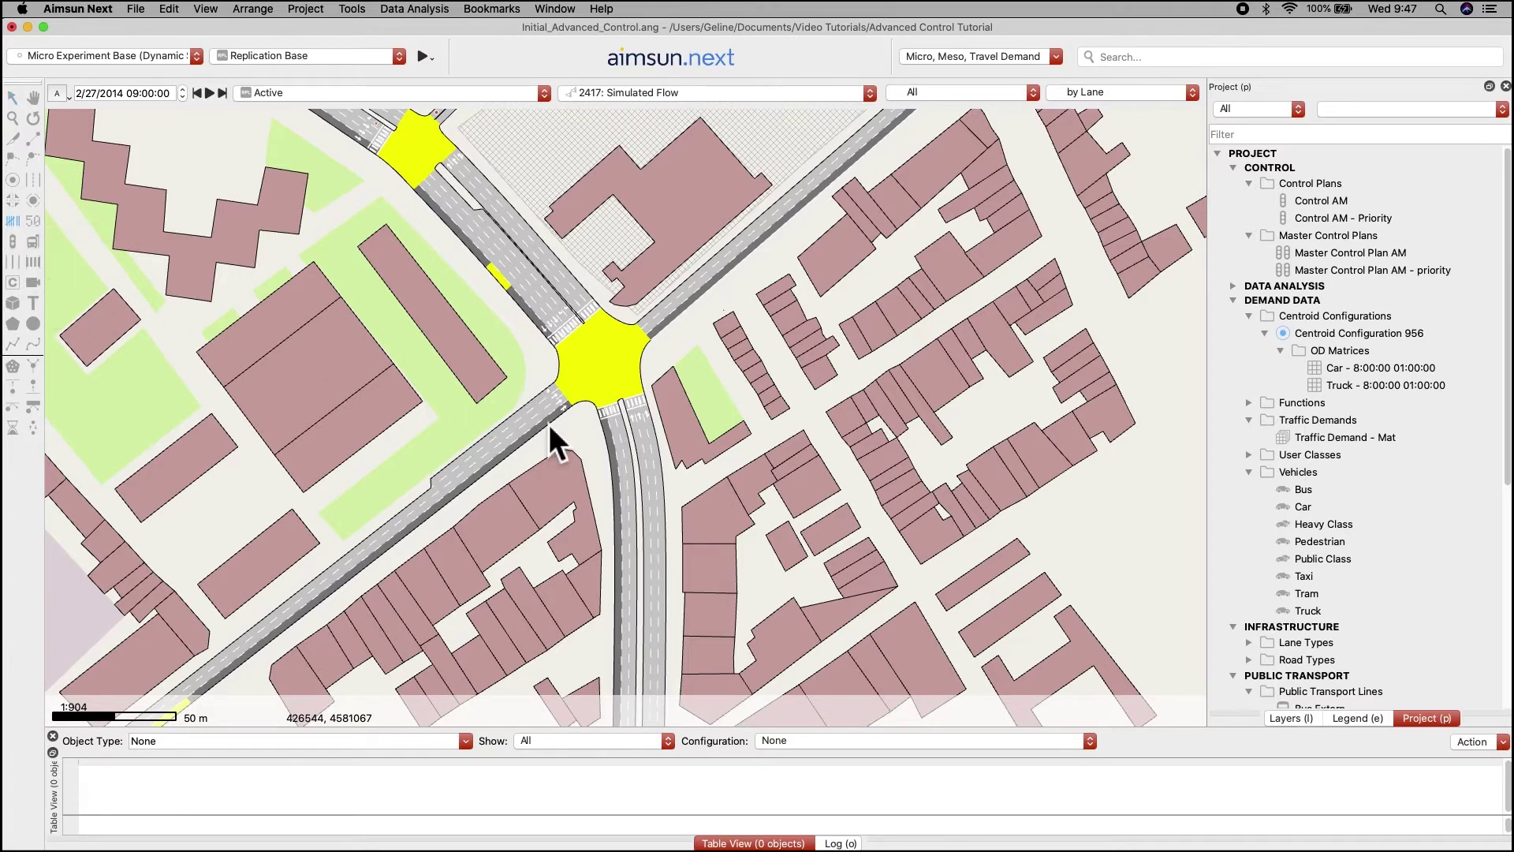
{"action": "mouse_move", "coordinate": [554, 438]}
{"action": "scroll", "coordinate": [549, 426], "scroll_direction": "up", "scroll_amount": 2}
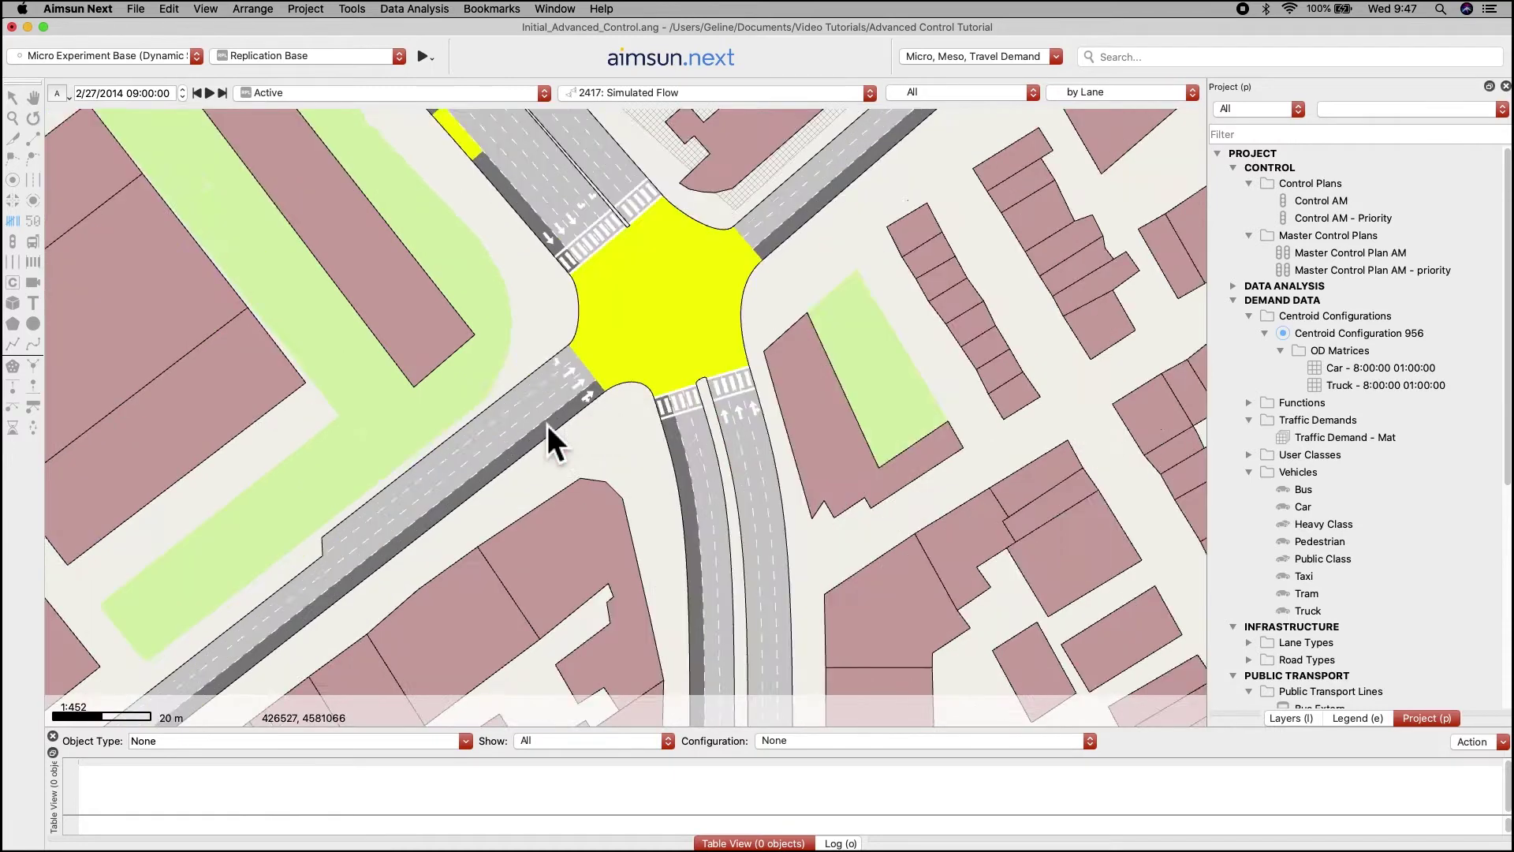
{"action": "scroll", "coordinate": [548, 425], "scroll_direction": "up", "scroll_amount": 2}
Inspect the existing stop-line detector, then add detectors on the upper-left, lower-left and lower-right approaches.
{"action": "left_click", "coordinate": [542, 346]}
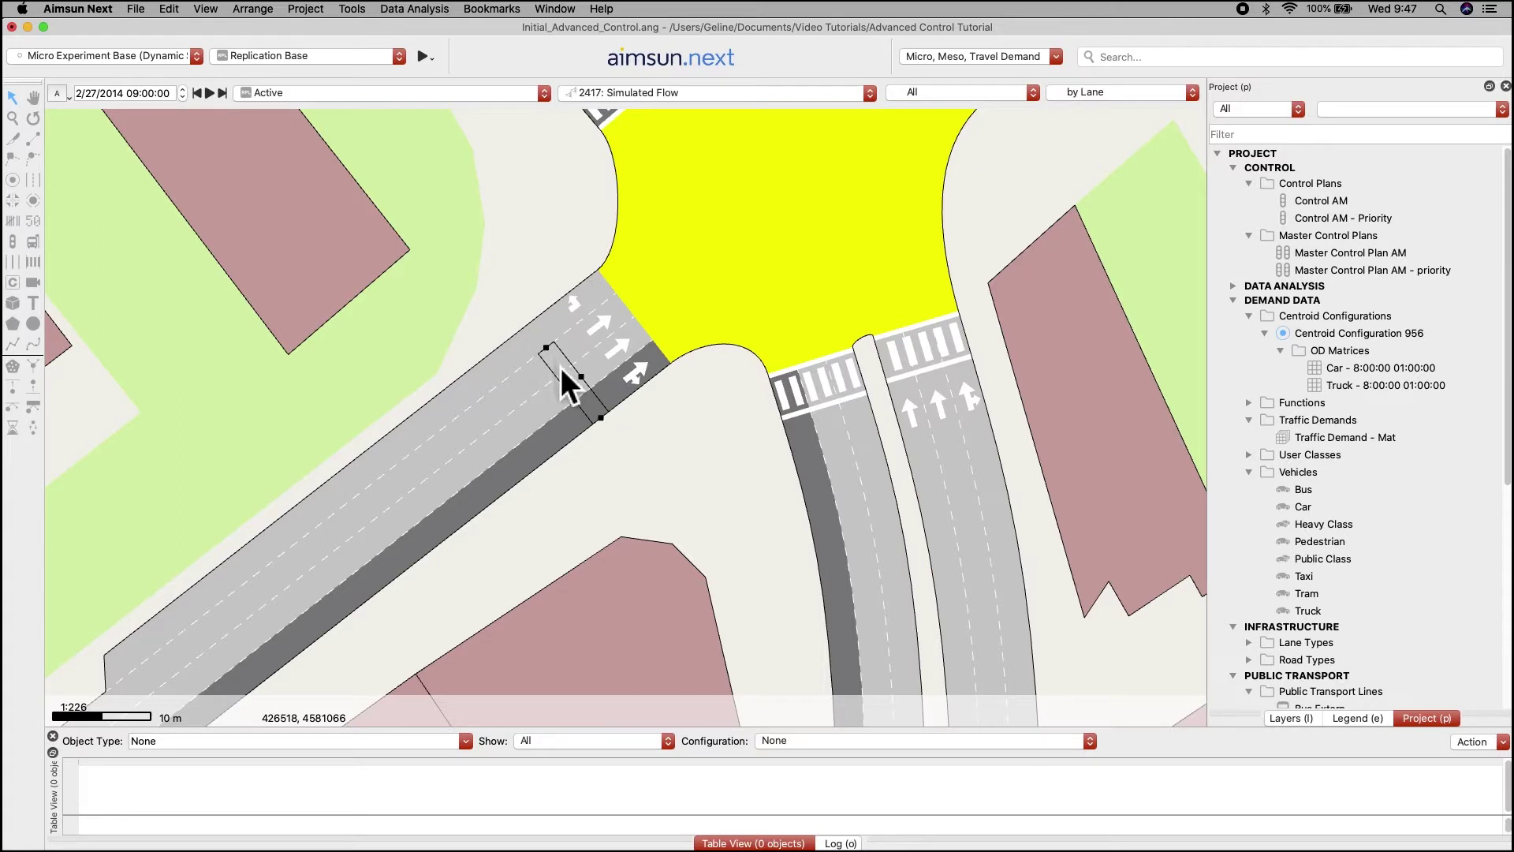
{"action": "double_click", "coordinate": [561, 369]}
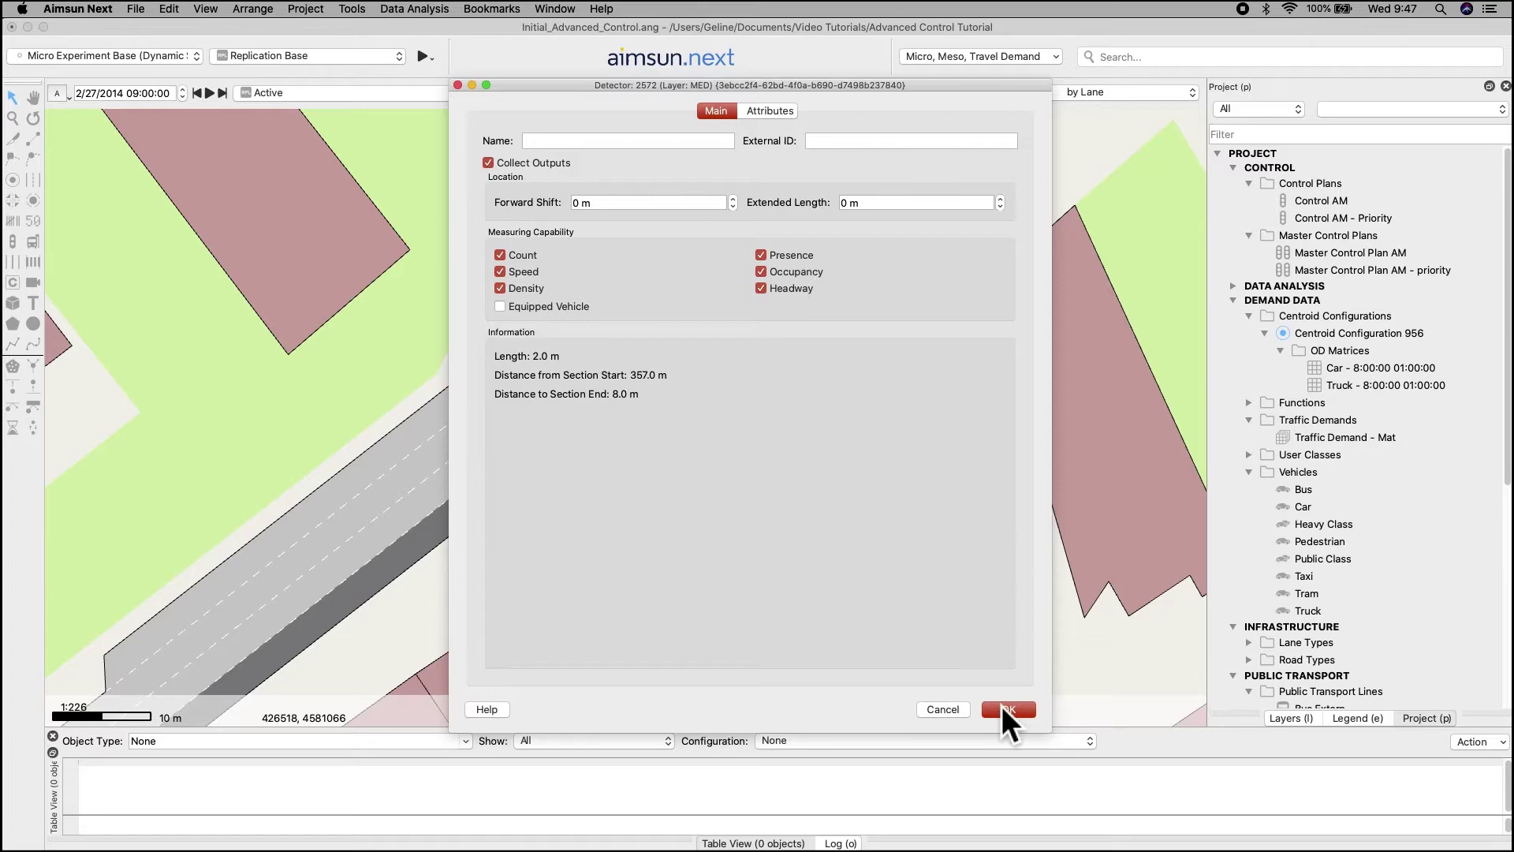
{"action": "type", "text": "d3"}
{"action": "left_click", "coordinate": [1023, 716]}
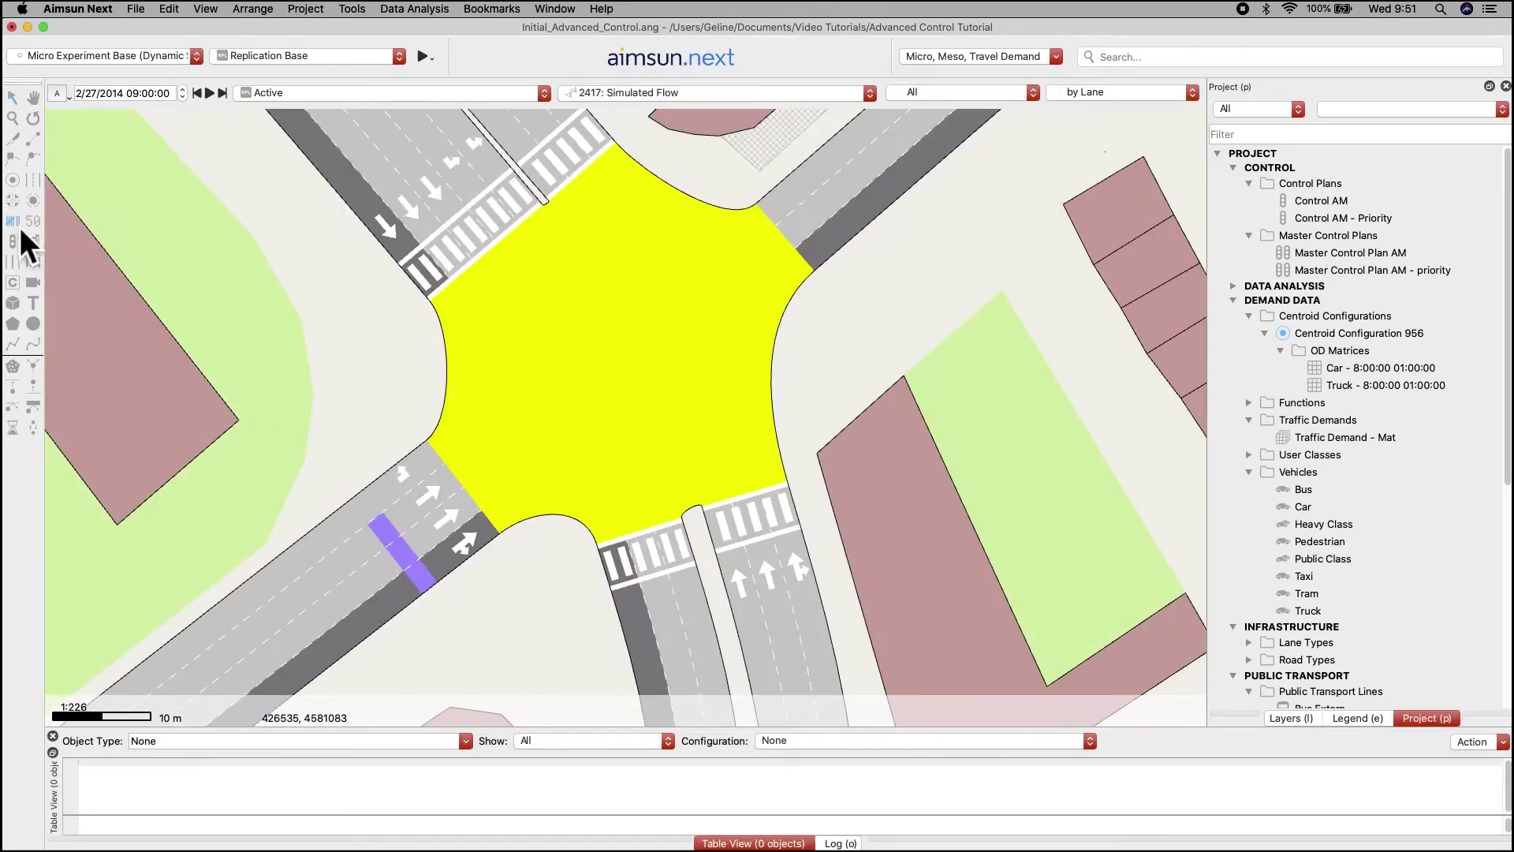
{"action": "left_click", "coordinate": [389, 502]}
{"action": "left_click", "coordinate": [439, 213]}
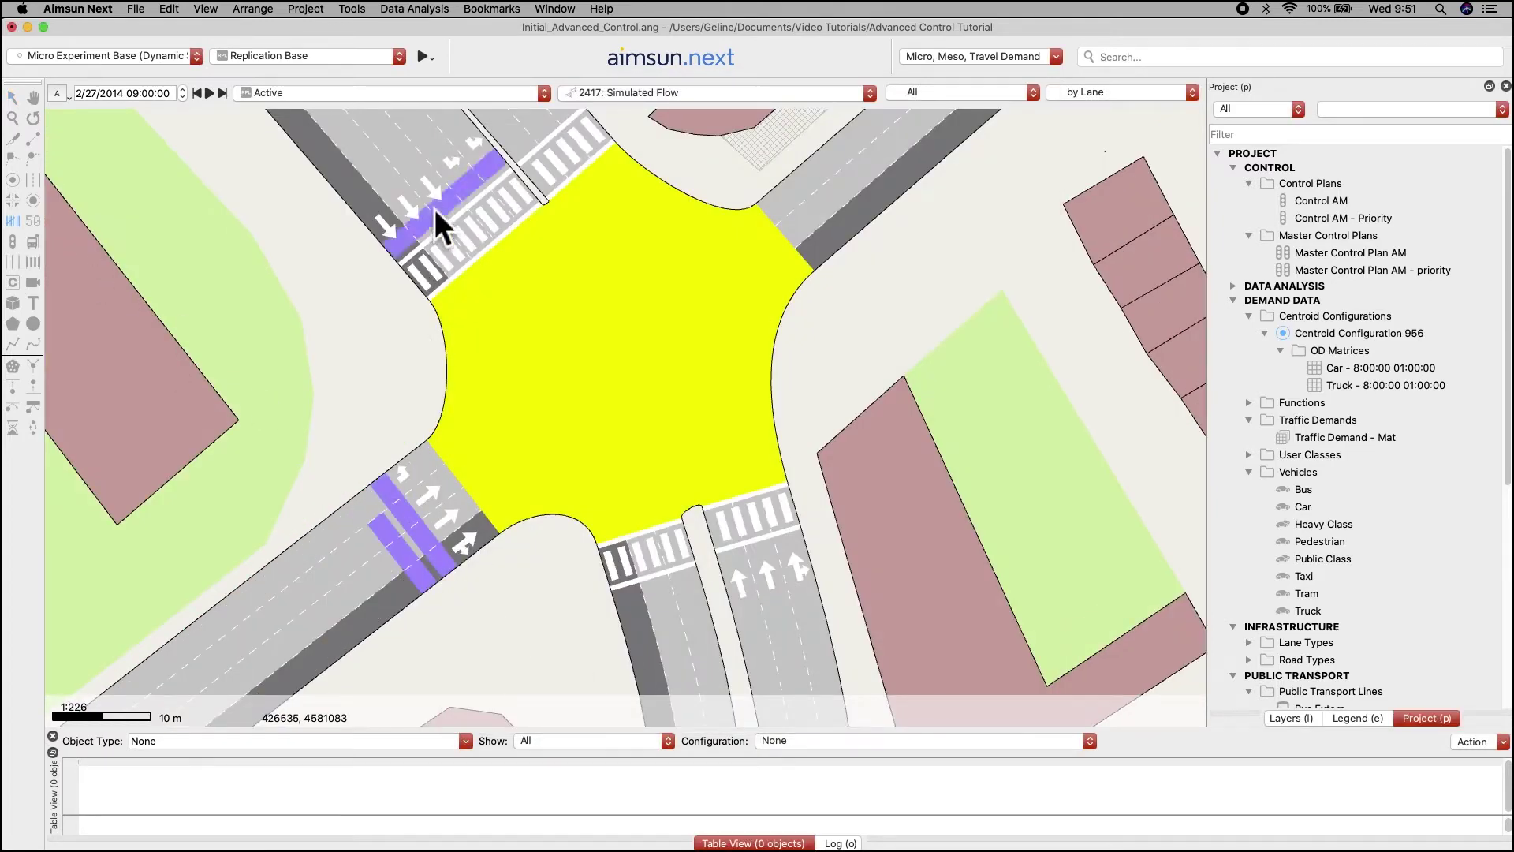
{"action": "left_click", "coordinate": [811, 551]}
{"action": "scroll", "coordinate": [336, 501], "scroll_direction": "up", "scroll_amount": 3}
Name the lower-left stop-line detector.
{"action": "left_click", "coordinate": [485, 568]}
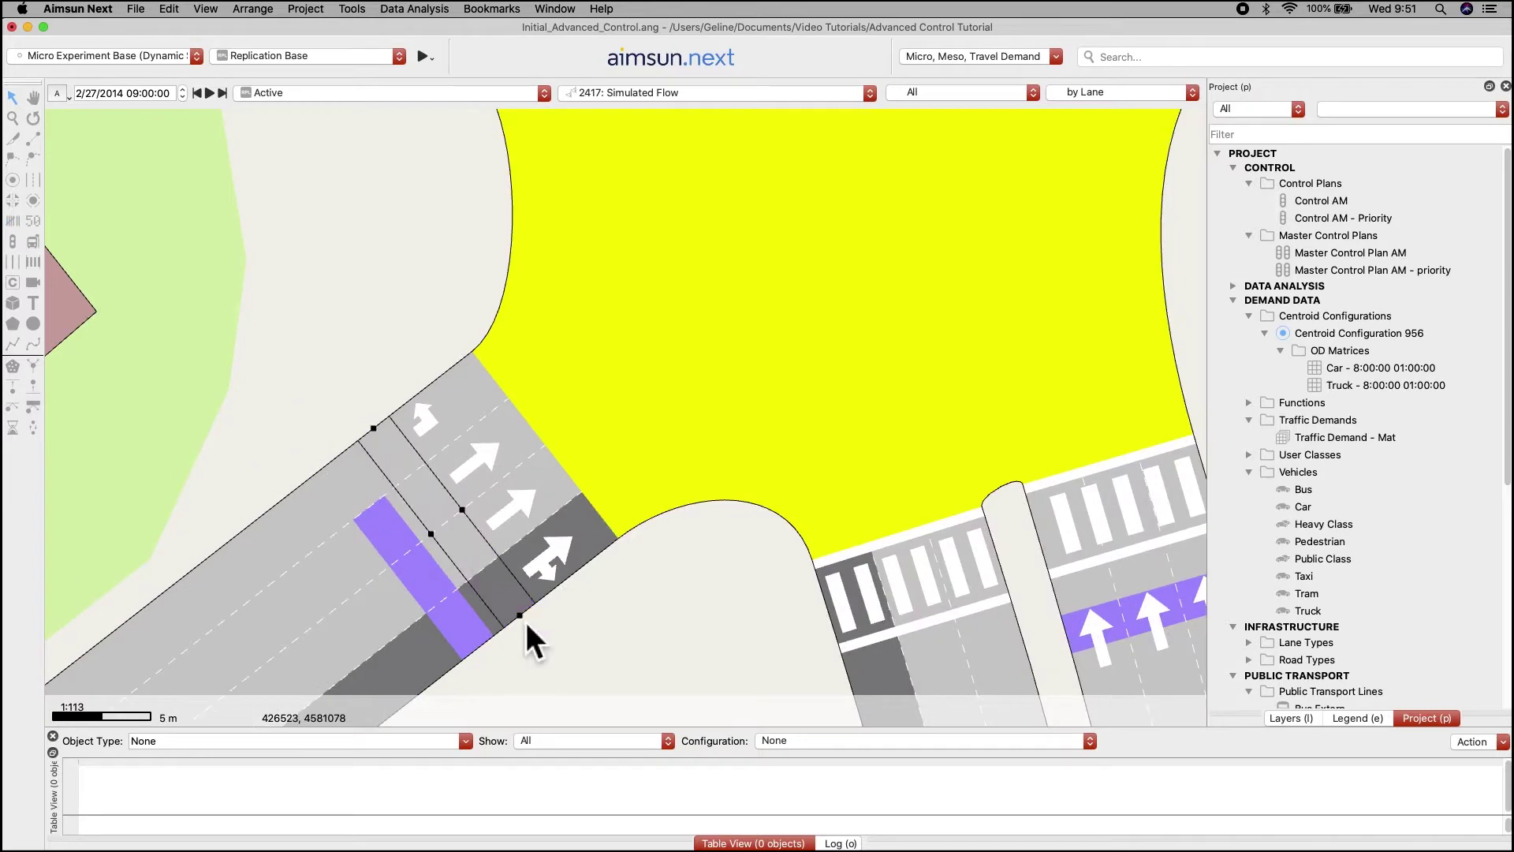
{"action": "double_click", "coordinate": [397, 473]}
{"action": "left_click", "coordinate": [683, 147]}
{"action": "type", "text": "D1"}
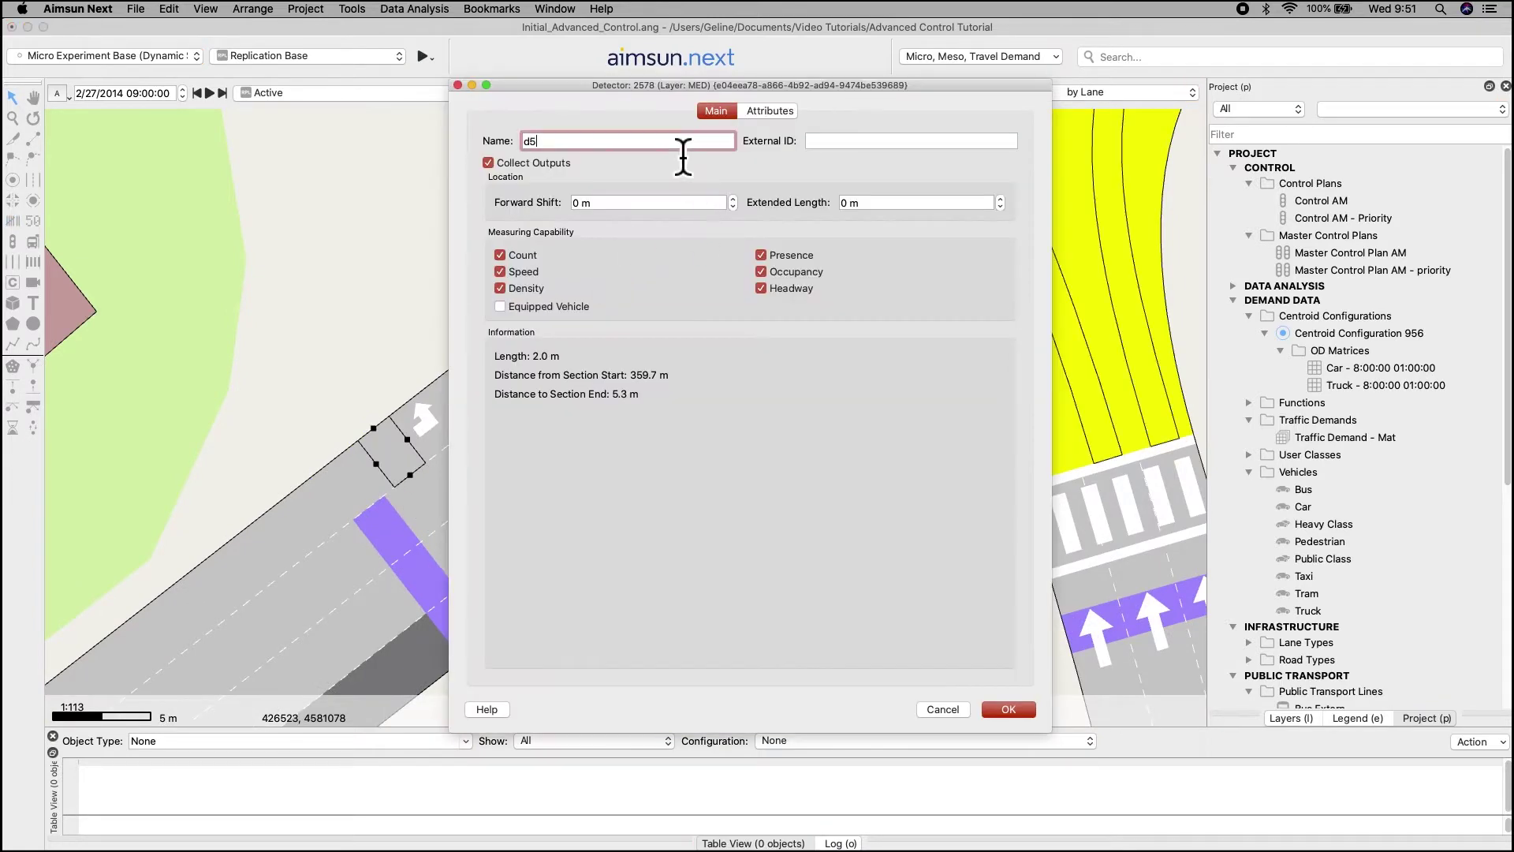
{"action": "key", "text": "Return"}
Draw and position a detector across the upper-left approach lanes.
{"action": "left_click", "coordinate": [399, 533]}
{"action": "scroll", "coordinate": [541, 367], "scroll_direction": "down", "scroll_amount": 3}
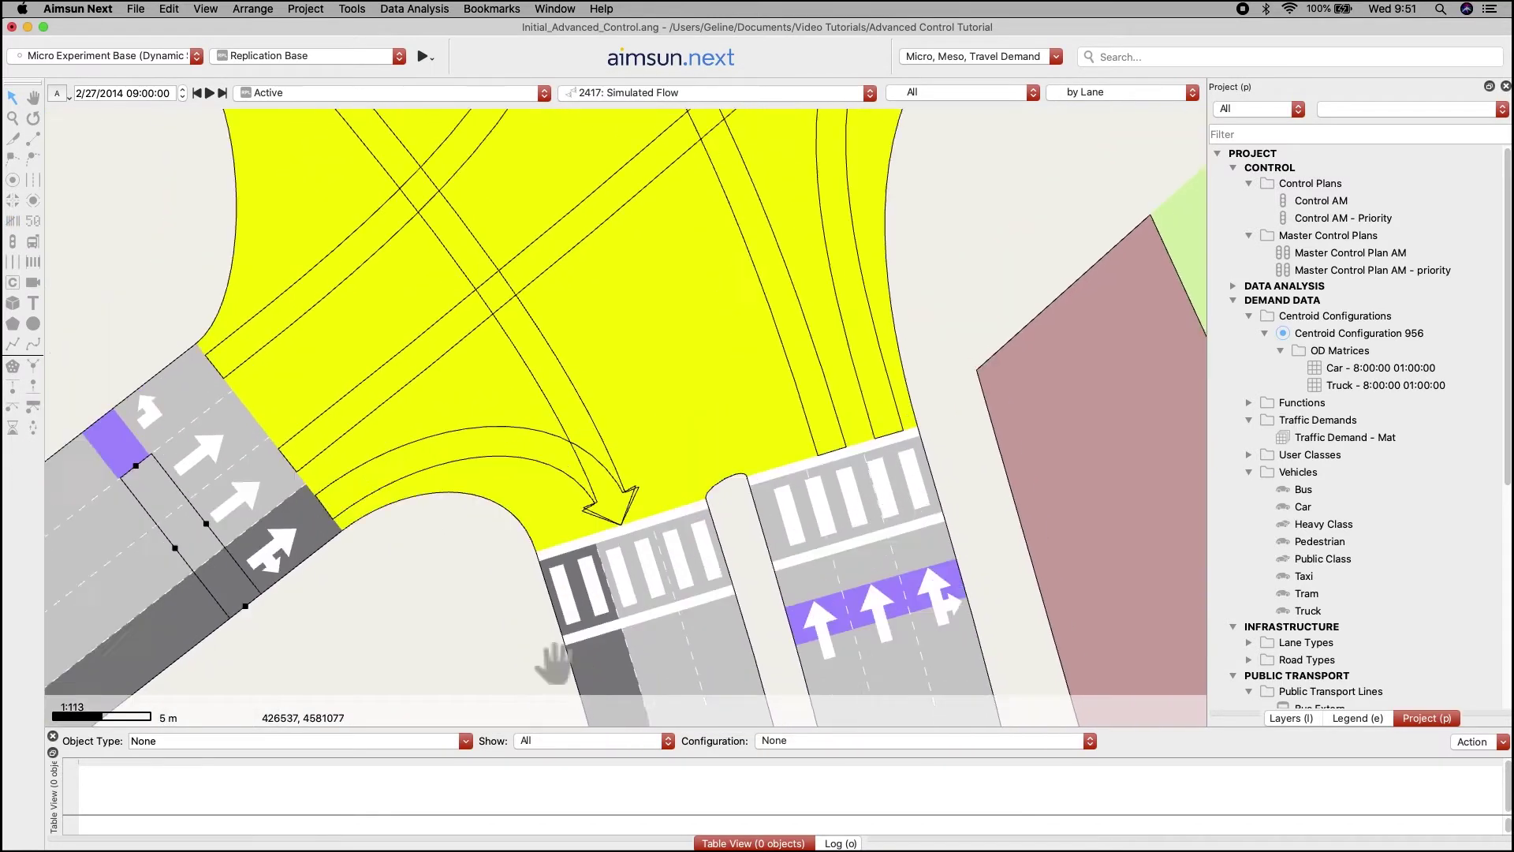
{"action": "scroll", "coordinate": [541, 354], "scroll_direction": "up", "scroll_amount": 3}
{"action": "left_click_drag", "start_coordinate": [511, 312], "coordinate": [615, 191]}
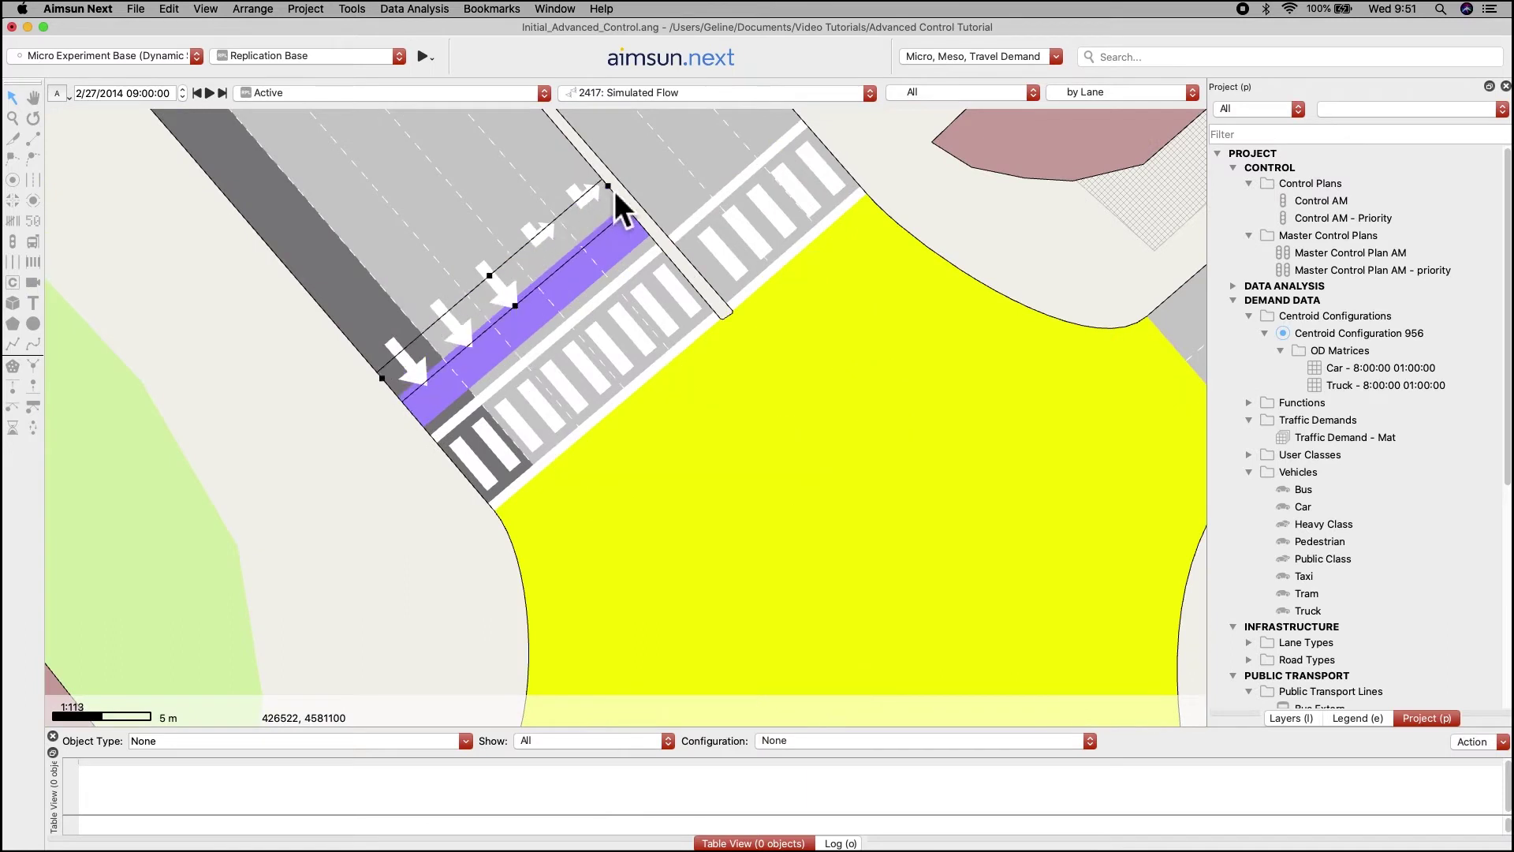
{"action": "left_click_drag", "start_coordinate": [502, 272], "coordinate": [518, 326]}
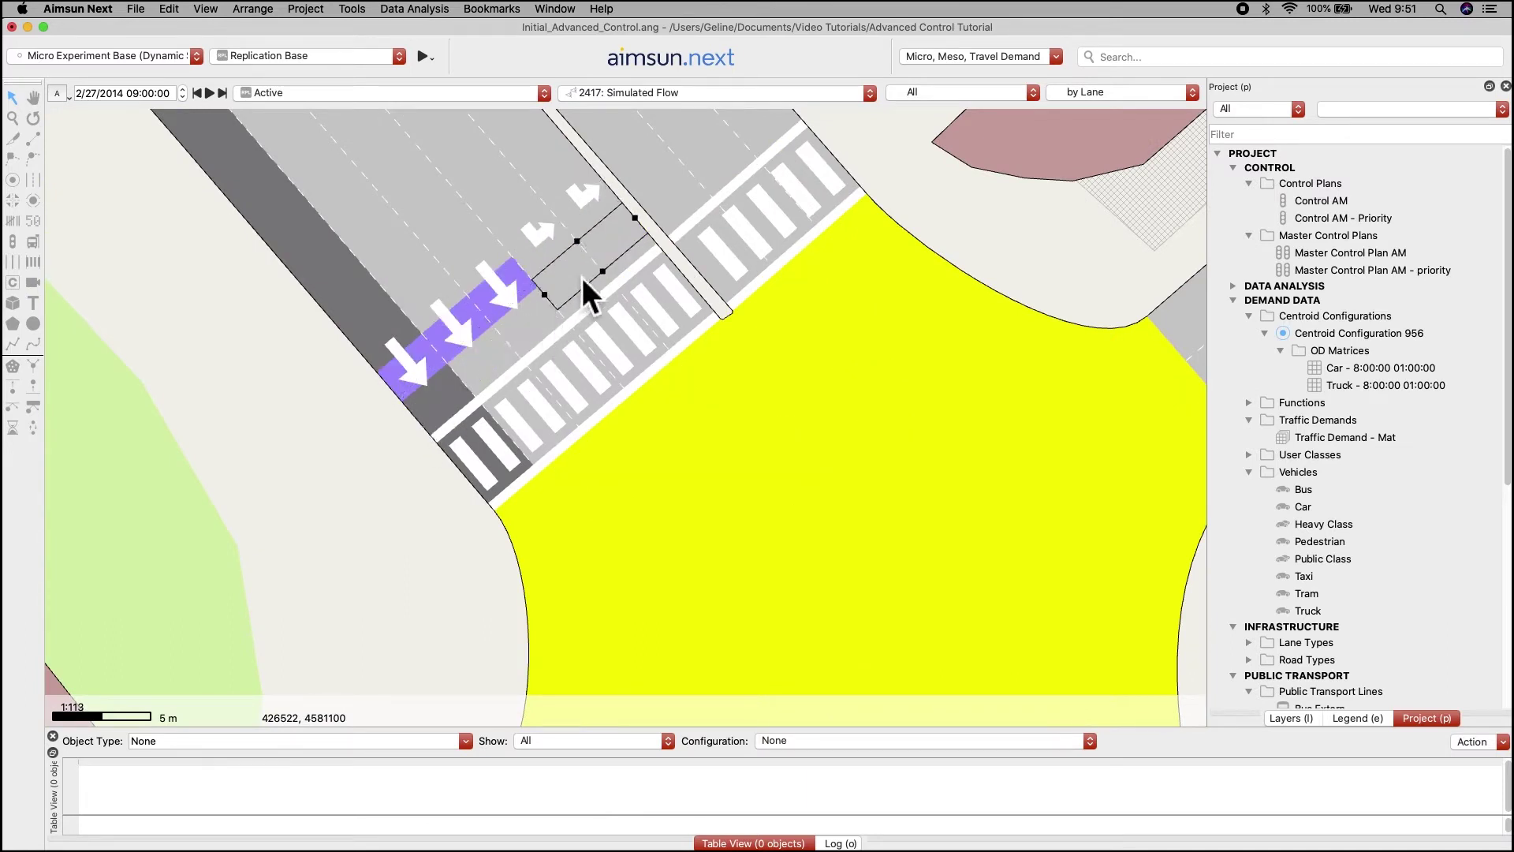
Name the detectors d1 and d2, then name the lower-right detector.
{"action": "double_click", "coordinate": [516, 327]}
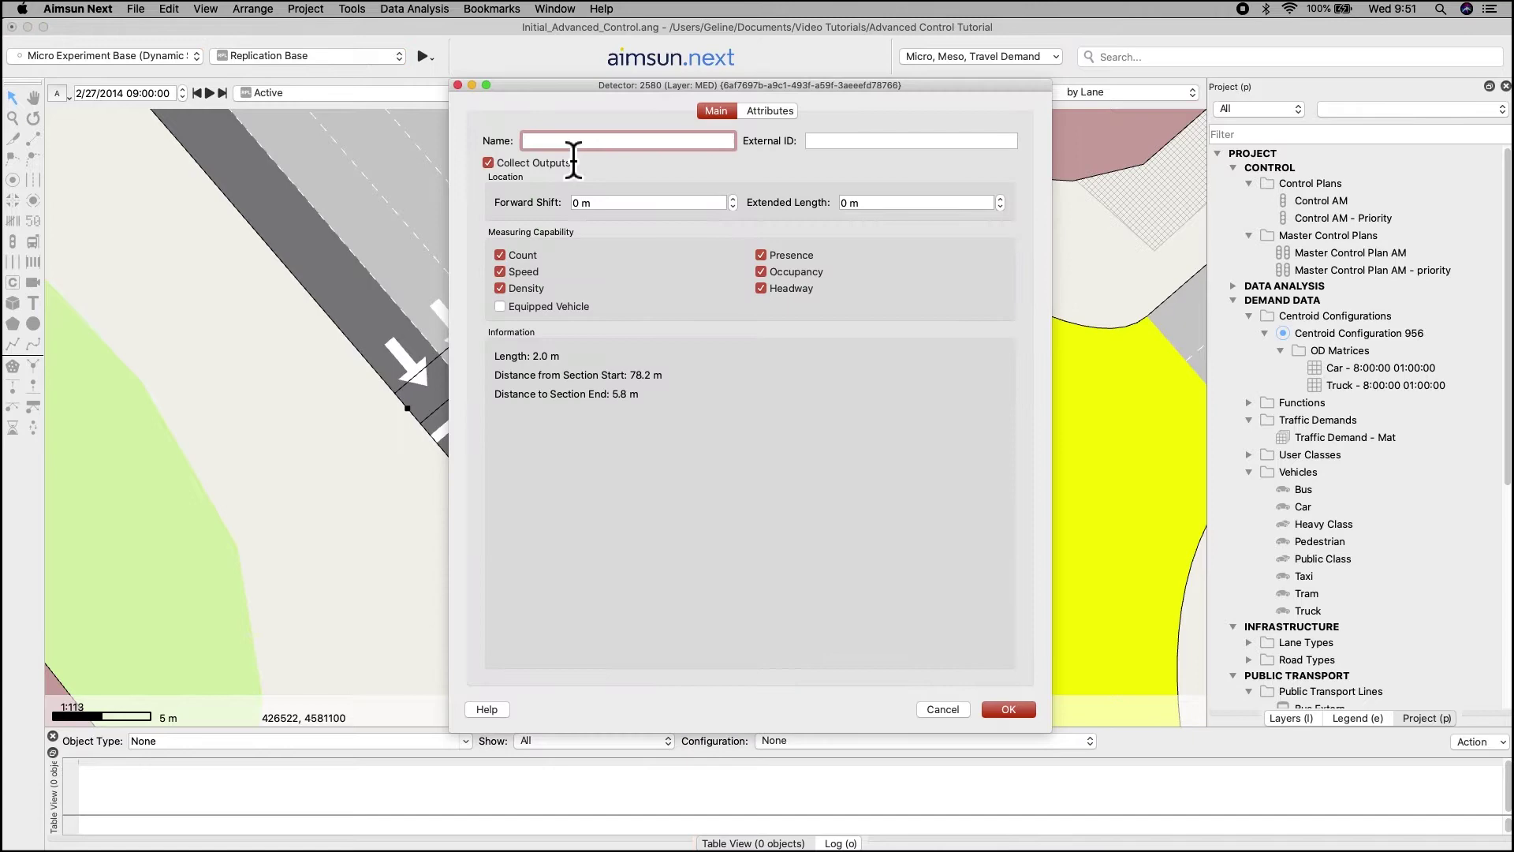
{"action": "type", "text": "d1"}
{"action": "left_click", "coordinate": [1009, 709]}
{"action": "double_click", "coordinate": [611, 245]}
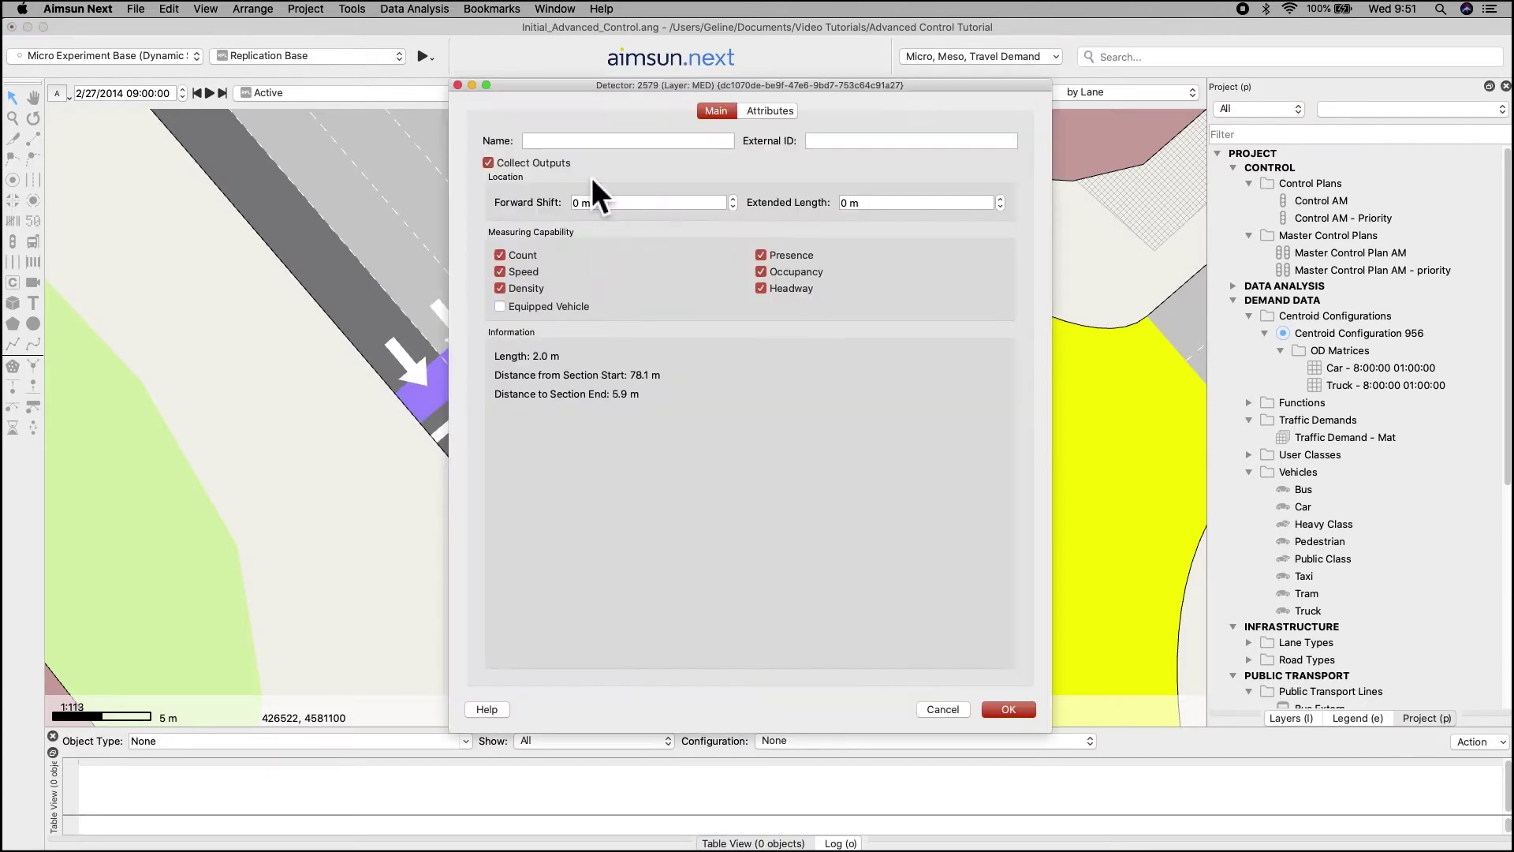
{"action": "type", "text": "d2"}
{"action": "left_click", "coordinate": [1009, 709]}
{"action": "scroll", "coordinate": [1009, 662], "scroll_direction": "down", "scroll_amount": 3}
{"action": "scroll", "coordinate": [821, 457], "scroll_direction": "up", "scroll_amount": 2}
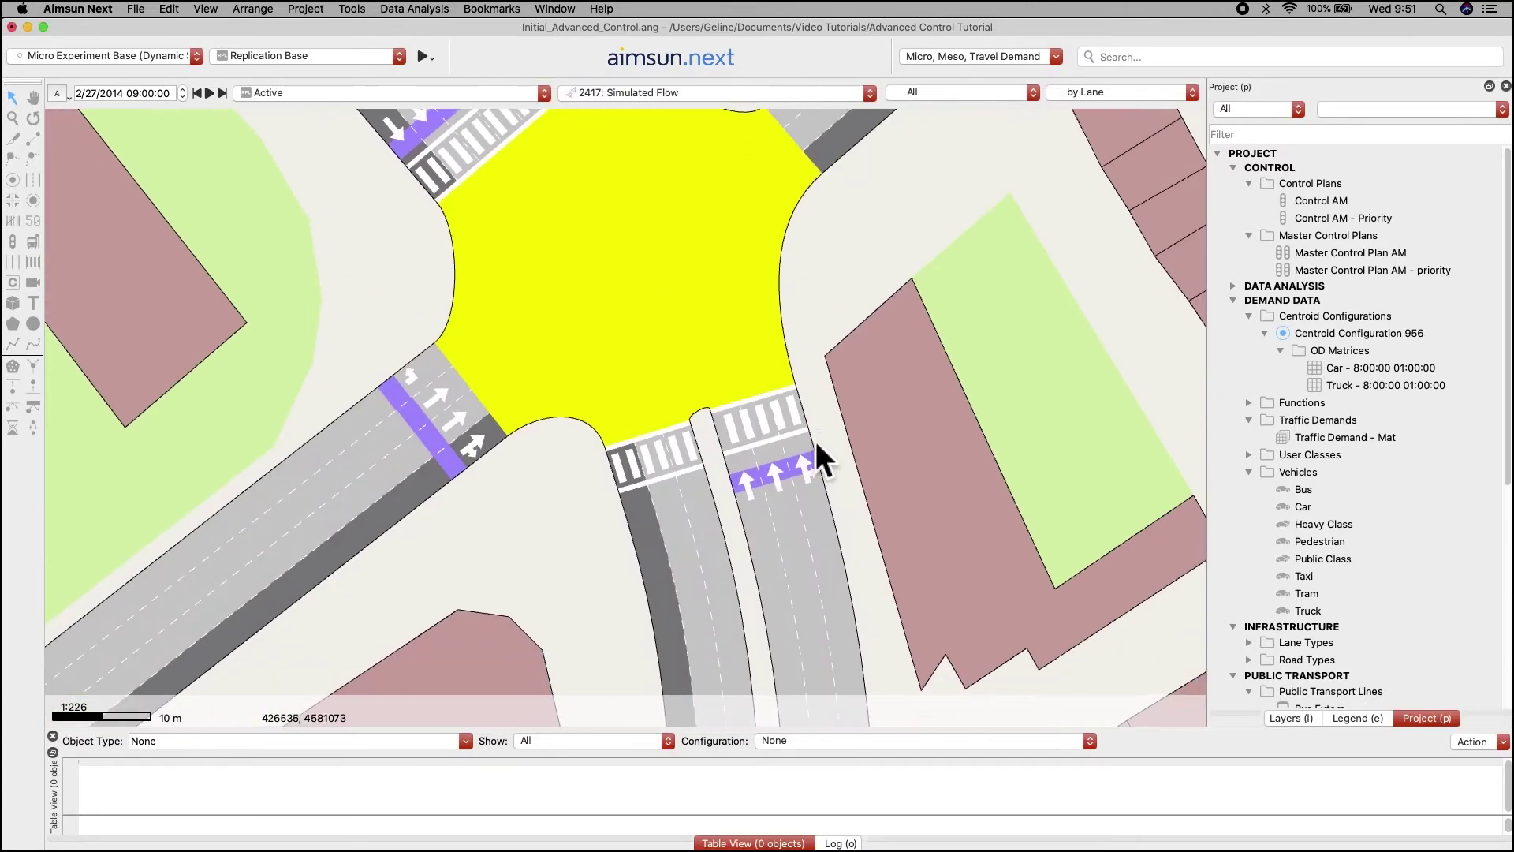
{"action": "double_click", "coordinate": [789, 475]}
{"action": "left_click", "coordinate": [617, 142]}
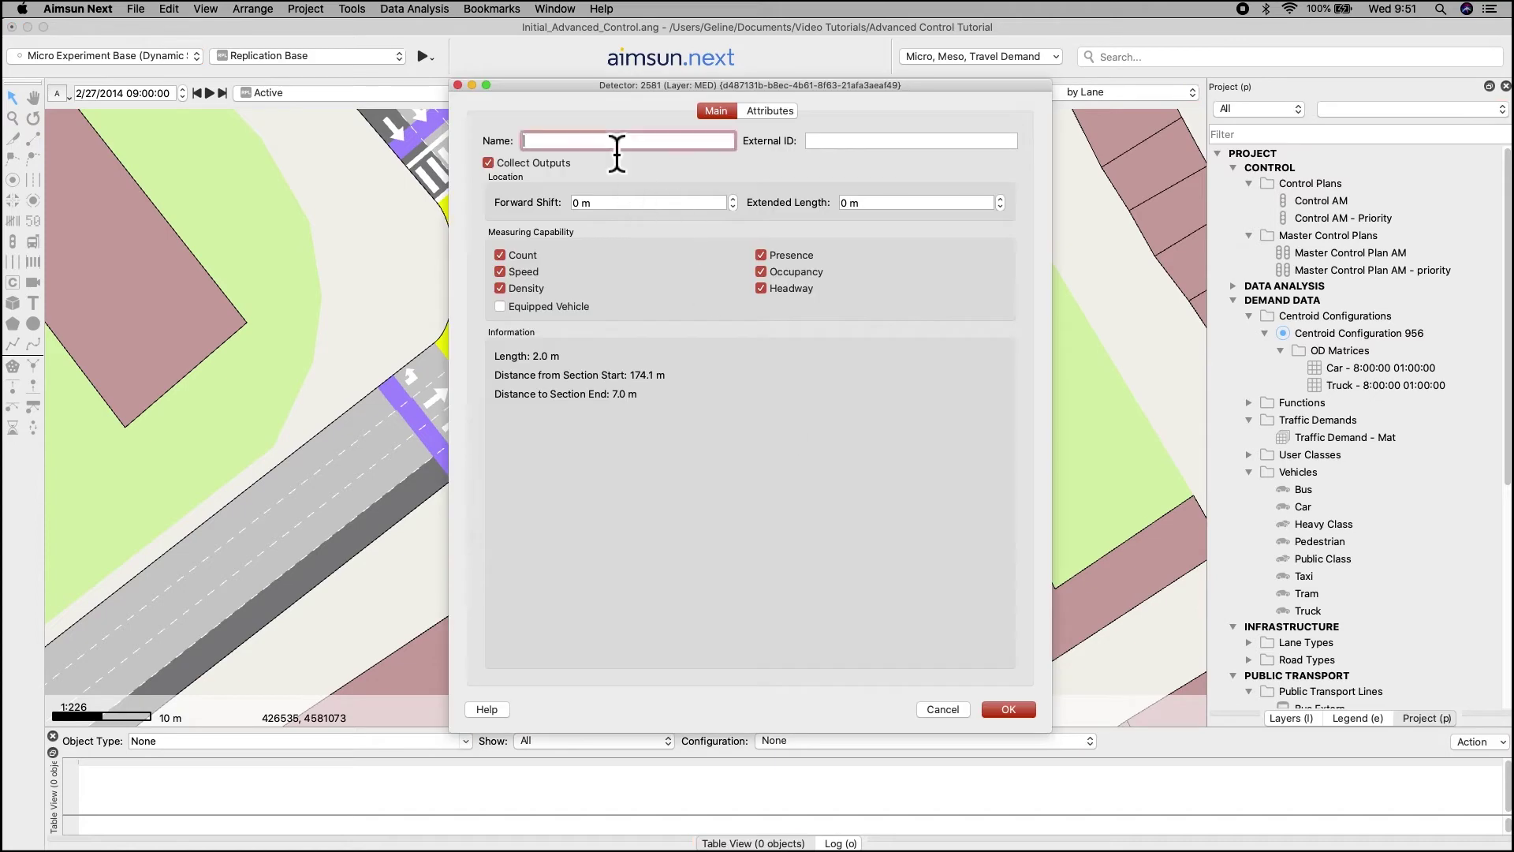
{"action": "type", "text": "d2"}
{"action": "key", "text": "Return"}
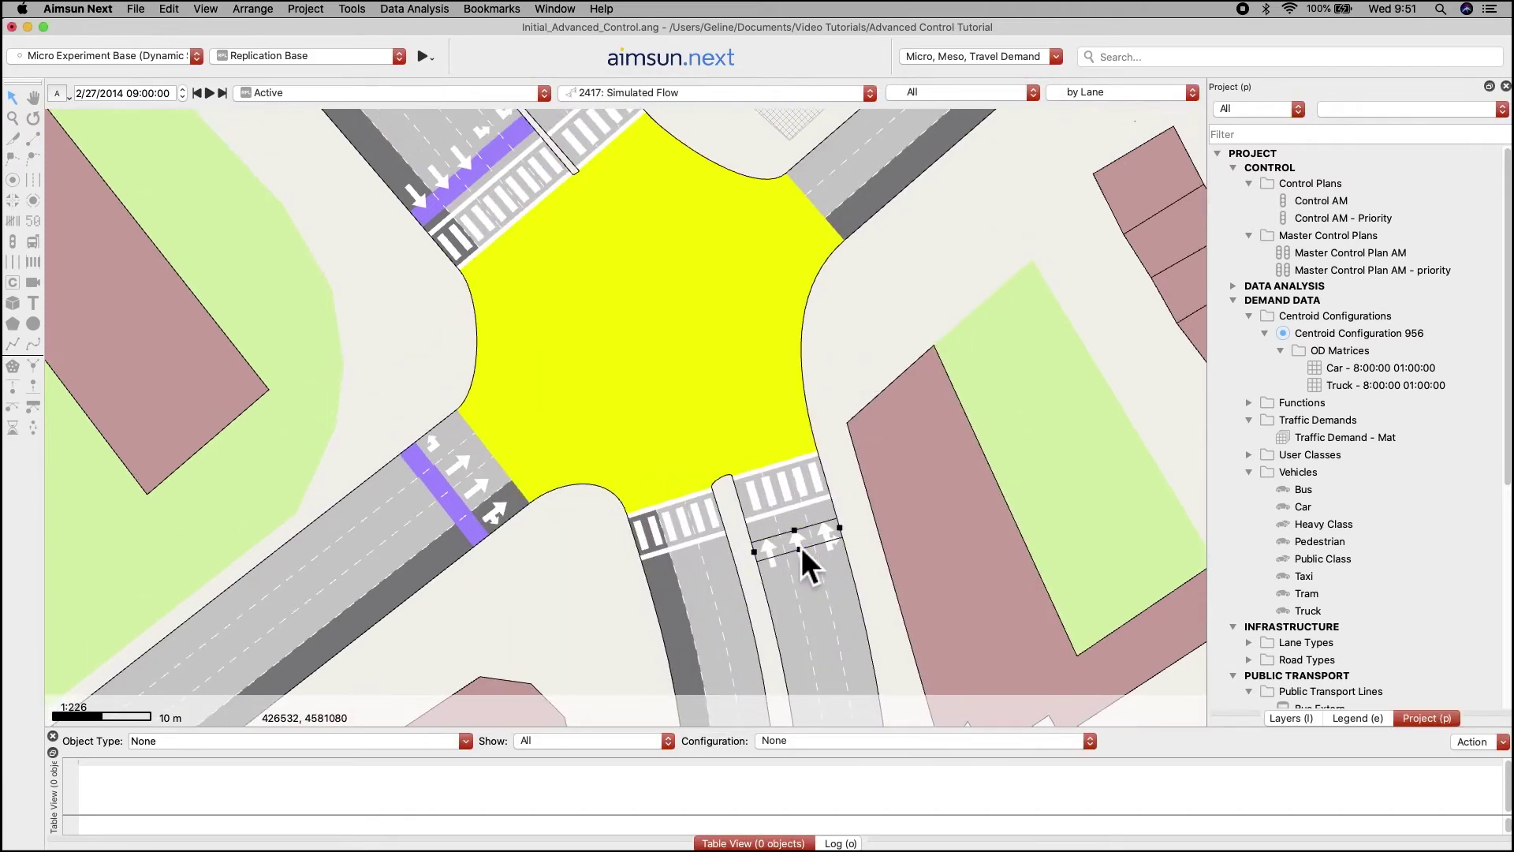
Label all selected detectors with a dynamic label showing their Name attribute.
{"action": "left_click_drag", "start_coordinate": [417, 219], "coordinate": [494, 168]}
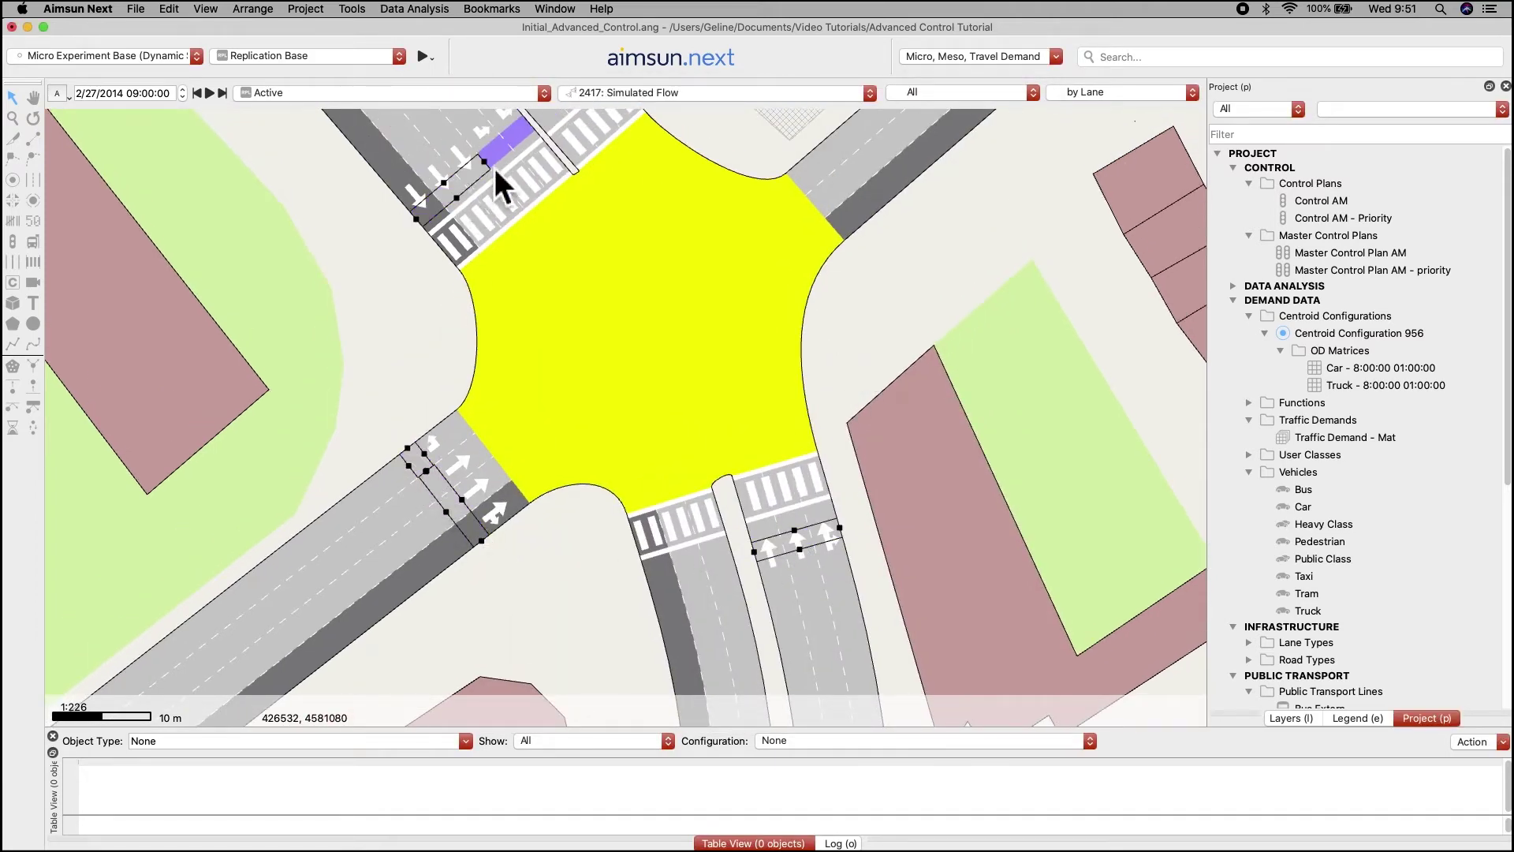
{"action": "right_click", "coordinate": [829, 538]}
{"action": "mouse_move", "coordinate": [877, 585]}
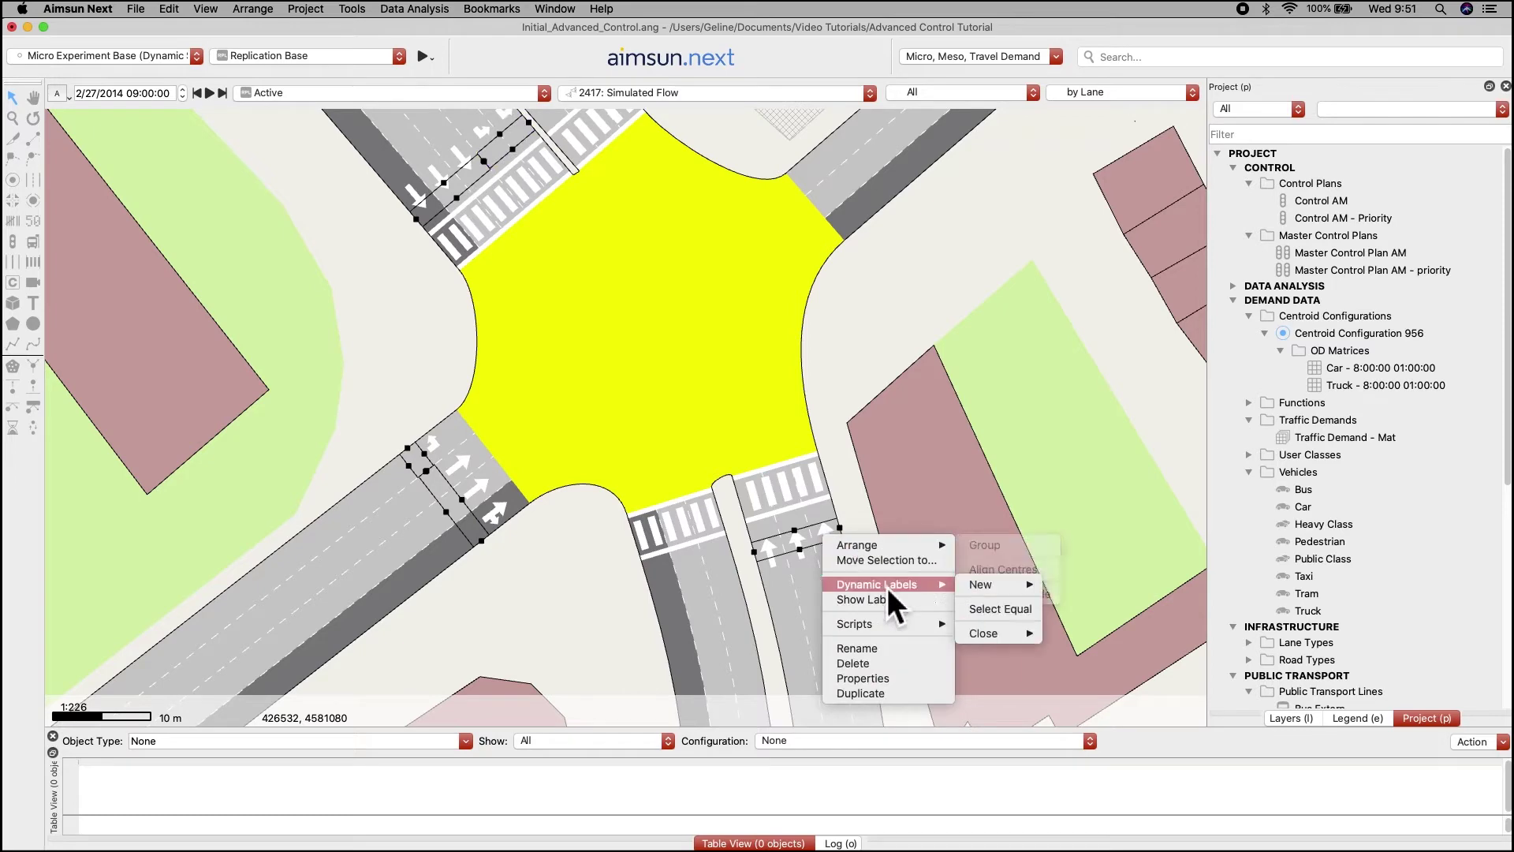
{"action": "left_click", "coordinate": [1099, 591]}
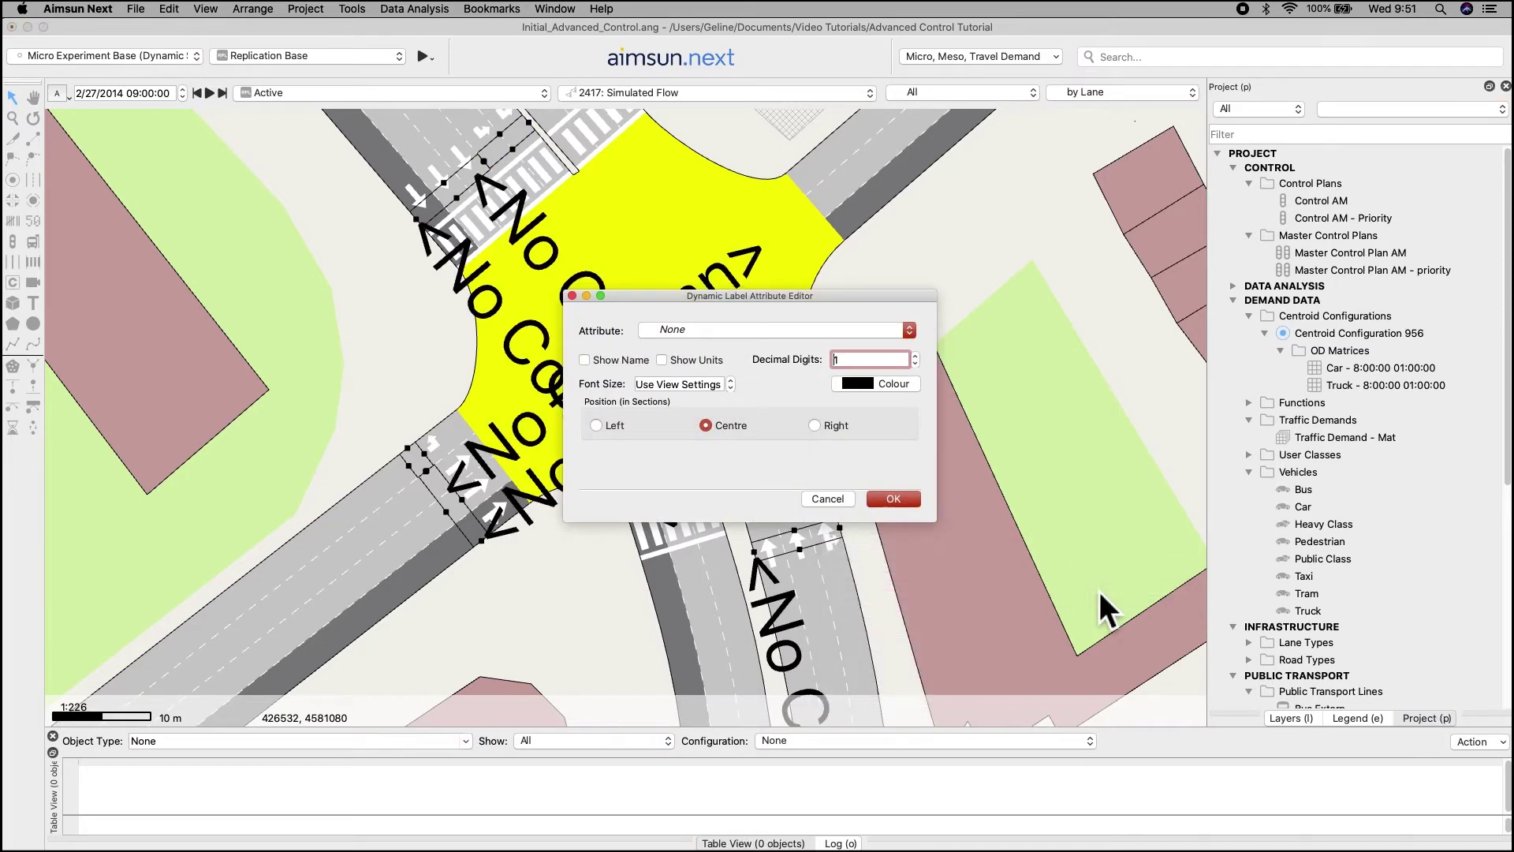
{"action": "left_click", "coordinate": [781, 336]}
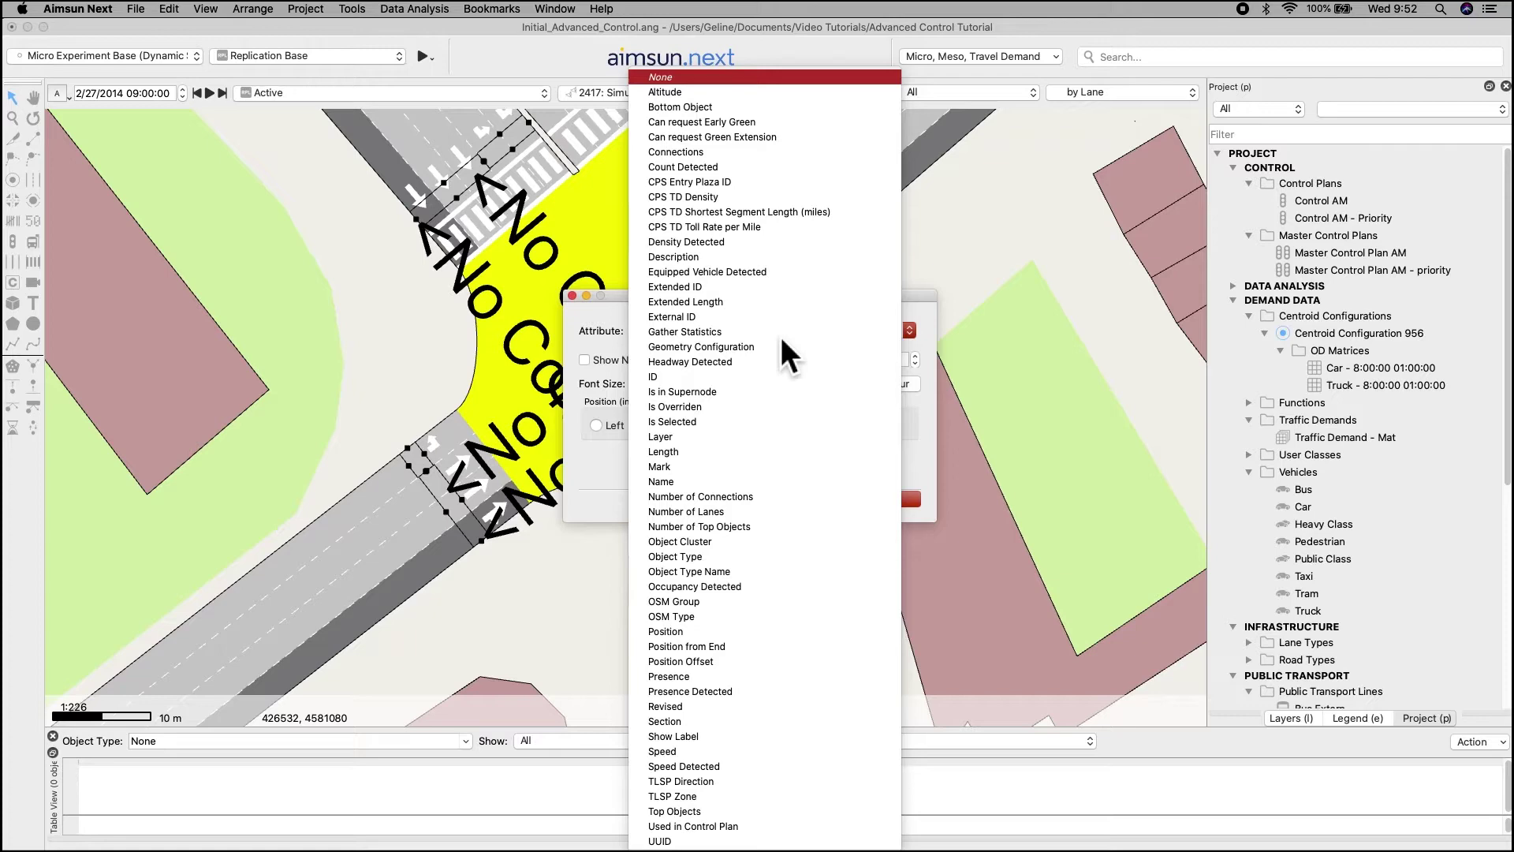
{"action": "left_click", "coordinate": [666, 484]}
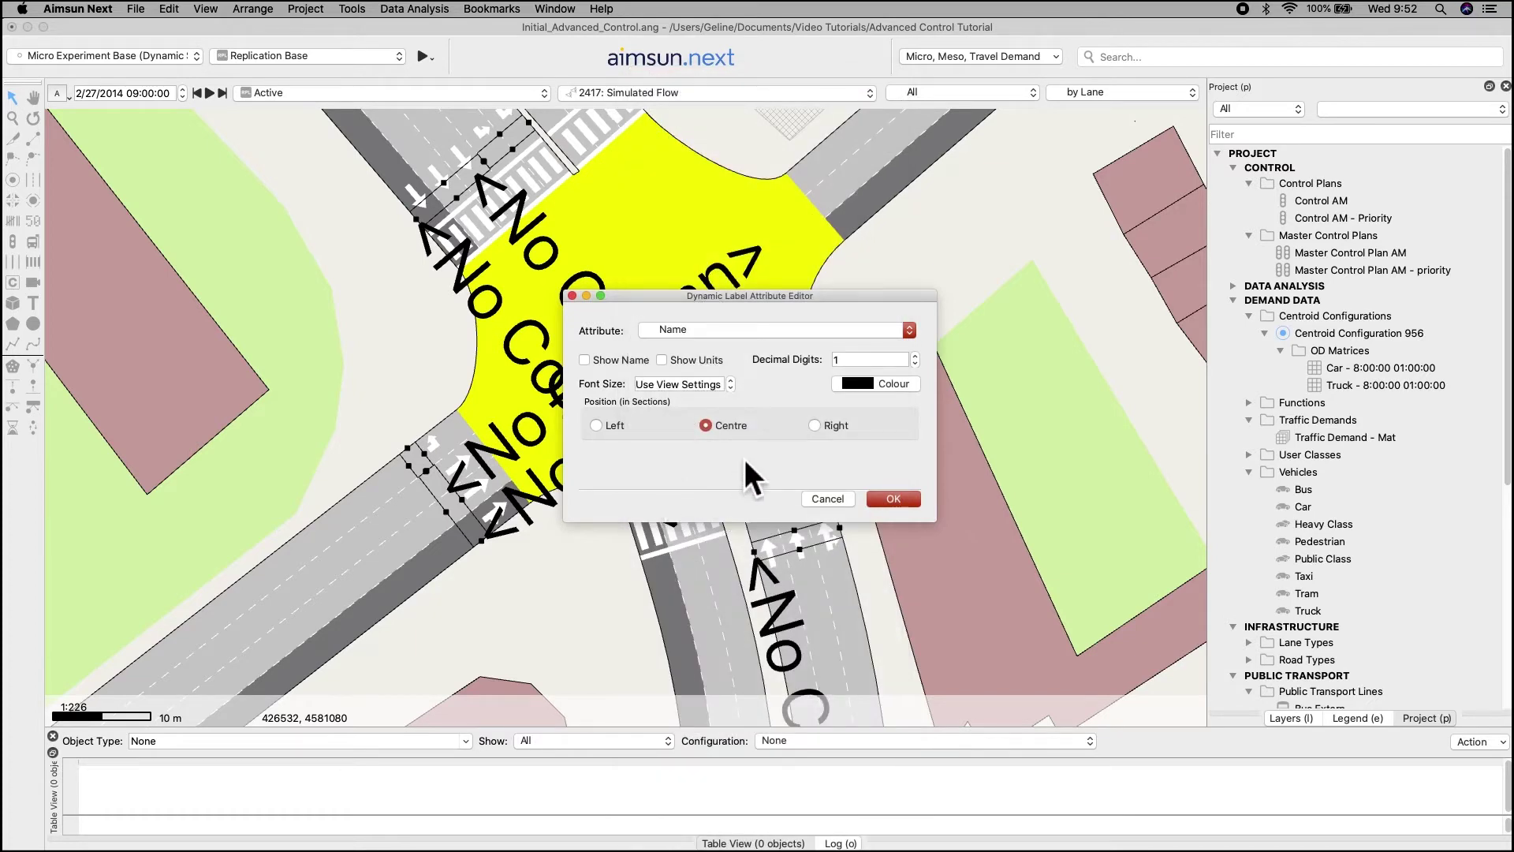
{"action": "left_click", "coordinate": [900, 502]}
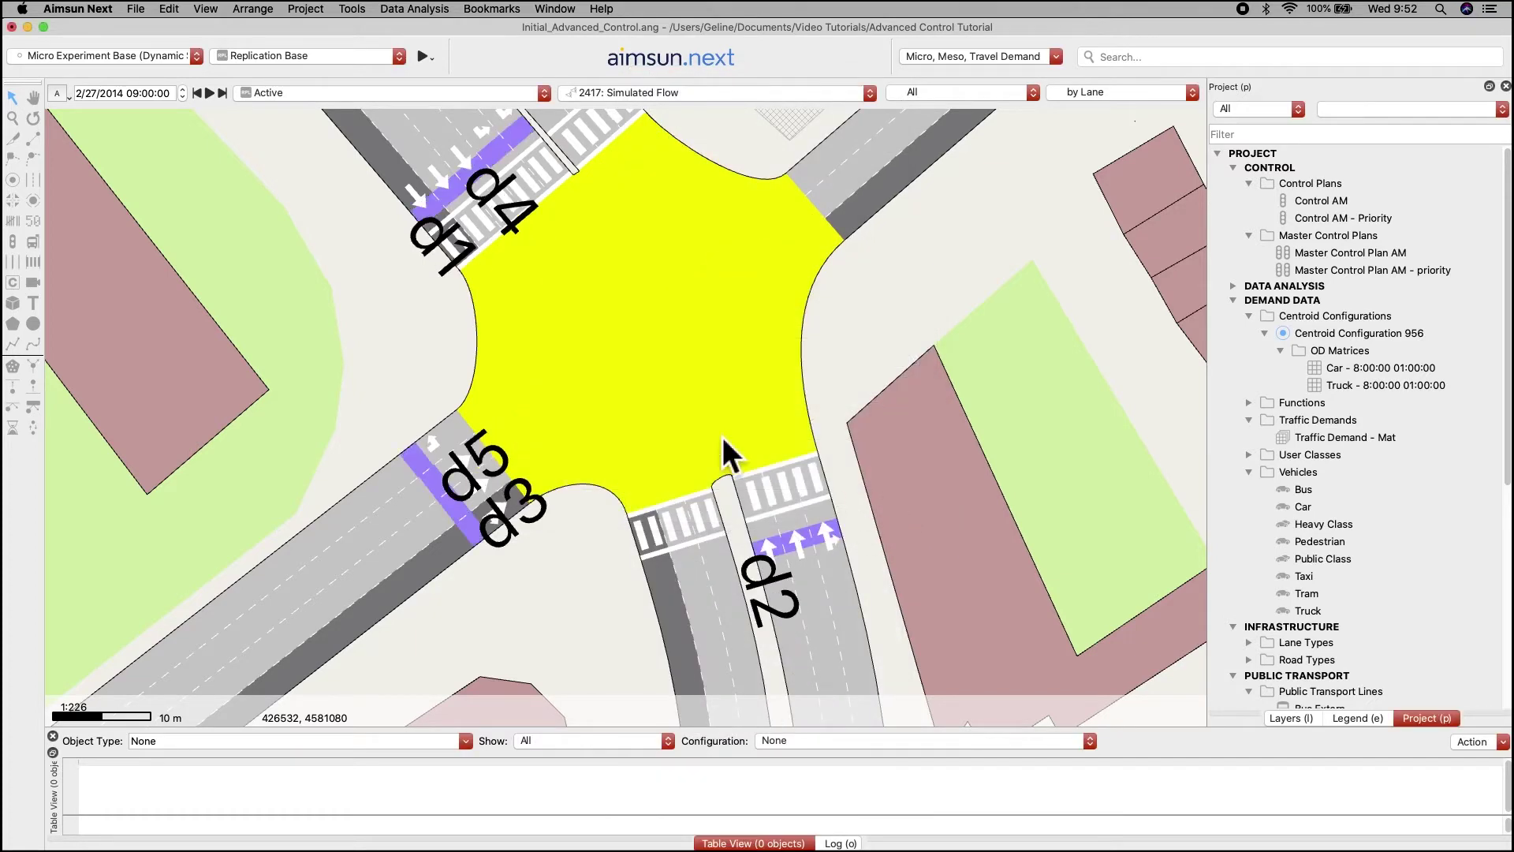
Drag the d1–d5 labels apart so none overlap.
{"action": "left_click_drag", "start_coordinate": [775, 609], "coordinate": [811, 598]}
{"action": "left_click_drag", "start_coordinate": [479, 467], "coordinate": [461, 438]}
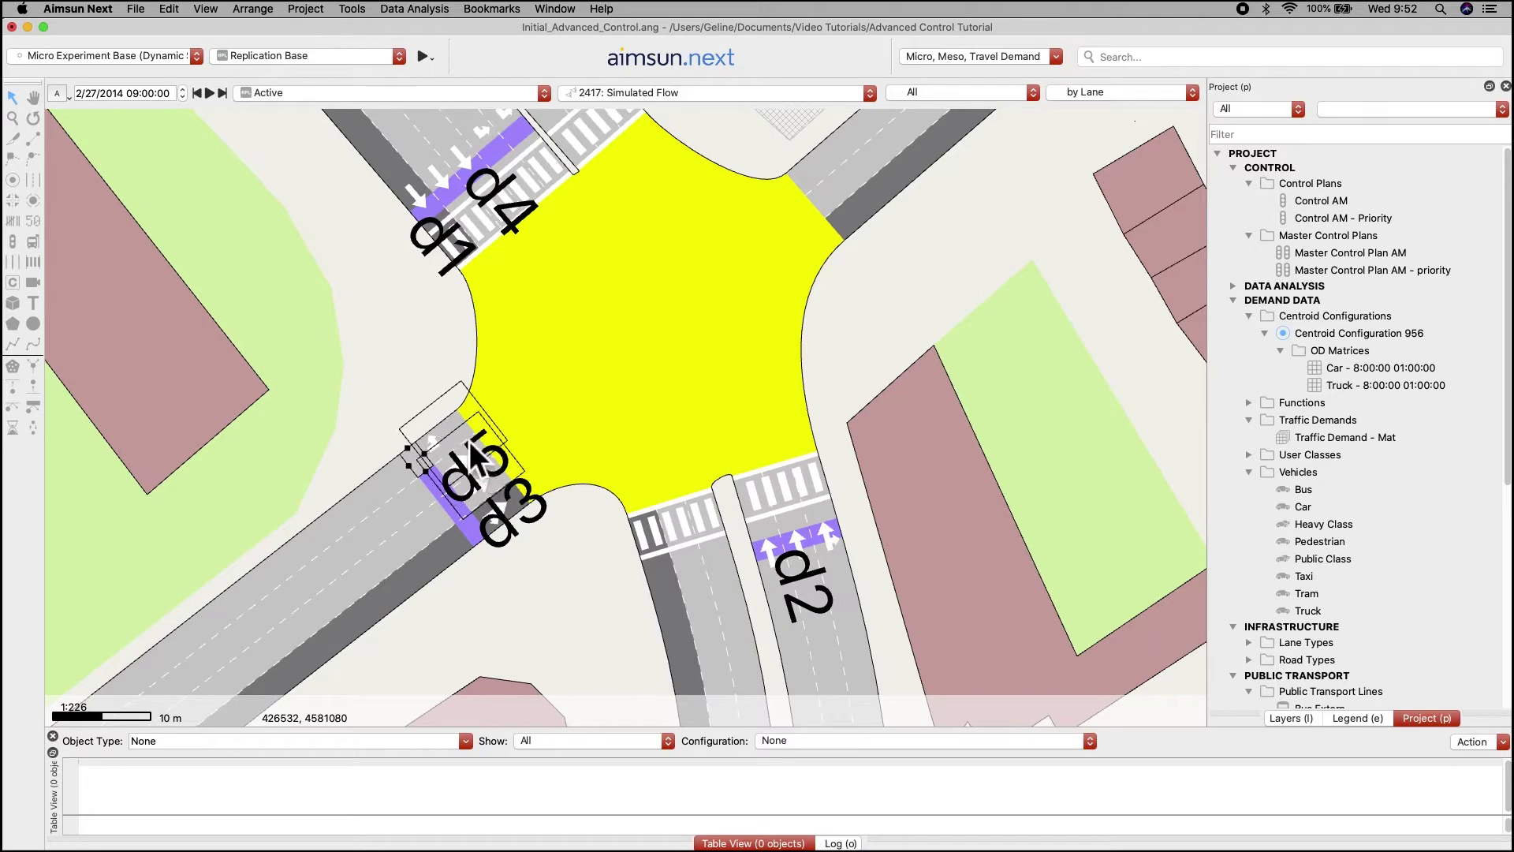
{"action": "mouse_move", "coordinate": [510, 509]}
{"action": "left_mouse_down"}
{"action": "mouse_move", "coordinate": [520, 531]}
{"action": "mouse_move", "coordinate": [497, 491]}
{"action": "left_mouse_up"}
{"action": "left_click_drag", "start_coordinate": [503, 200], "coordinate": [528, 178]}
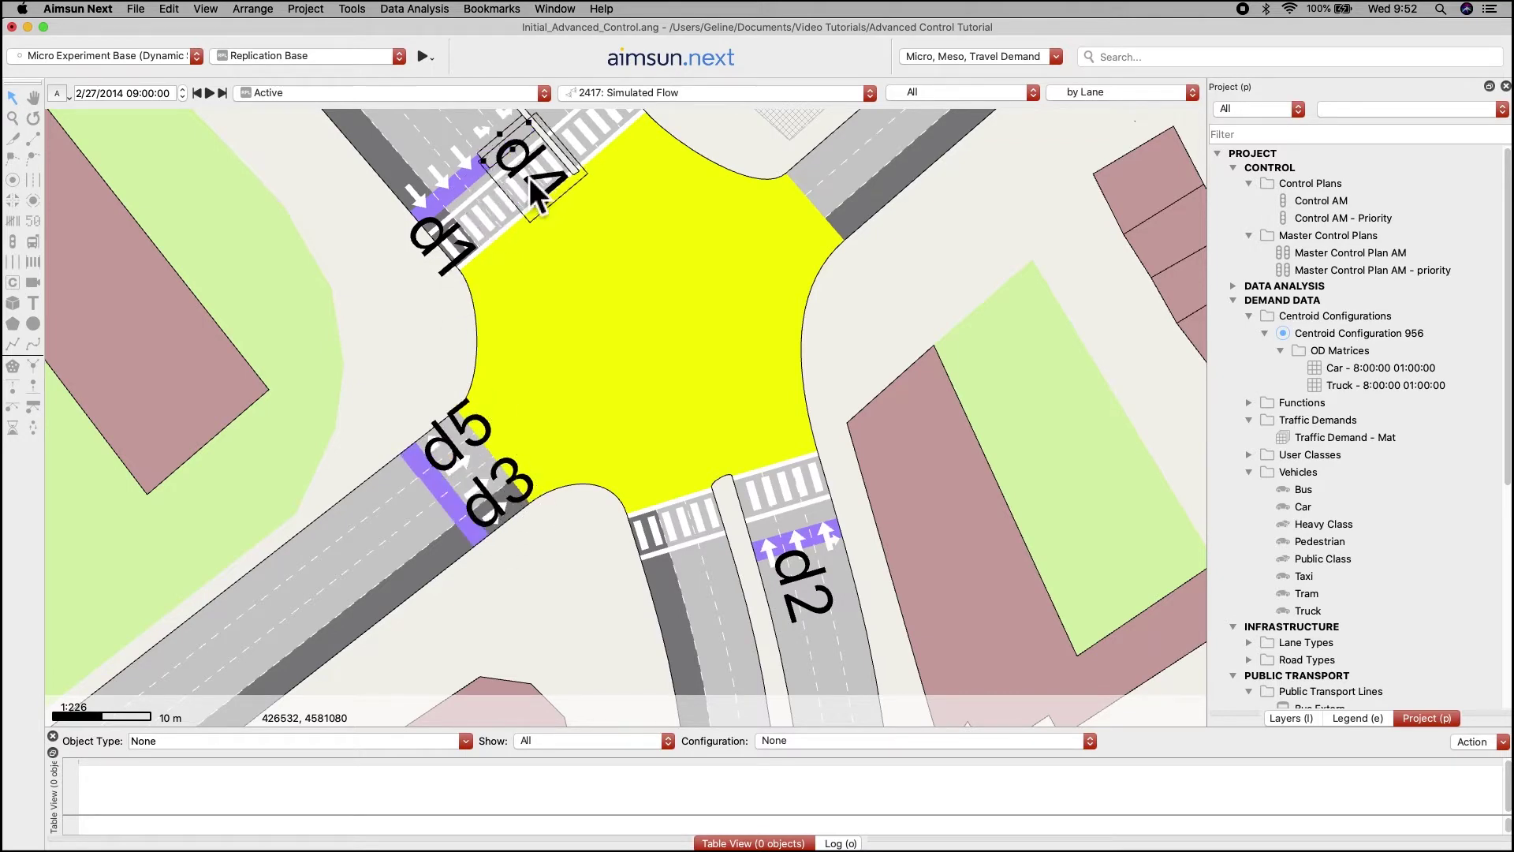
{"action": "left_click", "coordinate": [444, 259]}
{"action": "left_click_drag", "start_coordinate": [443, 259], "coordinate": [453, 216]}
{"action": "left_click_drag", "start_coordinate": [558, 188], "coordinate": [542, 170]}
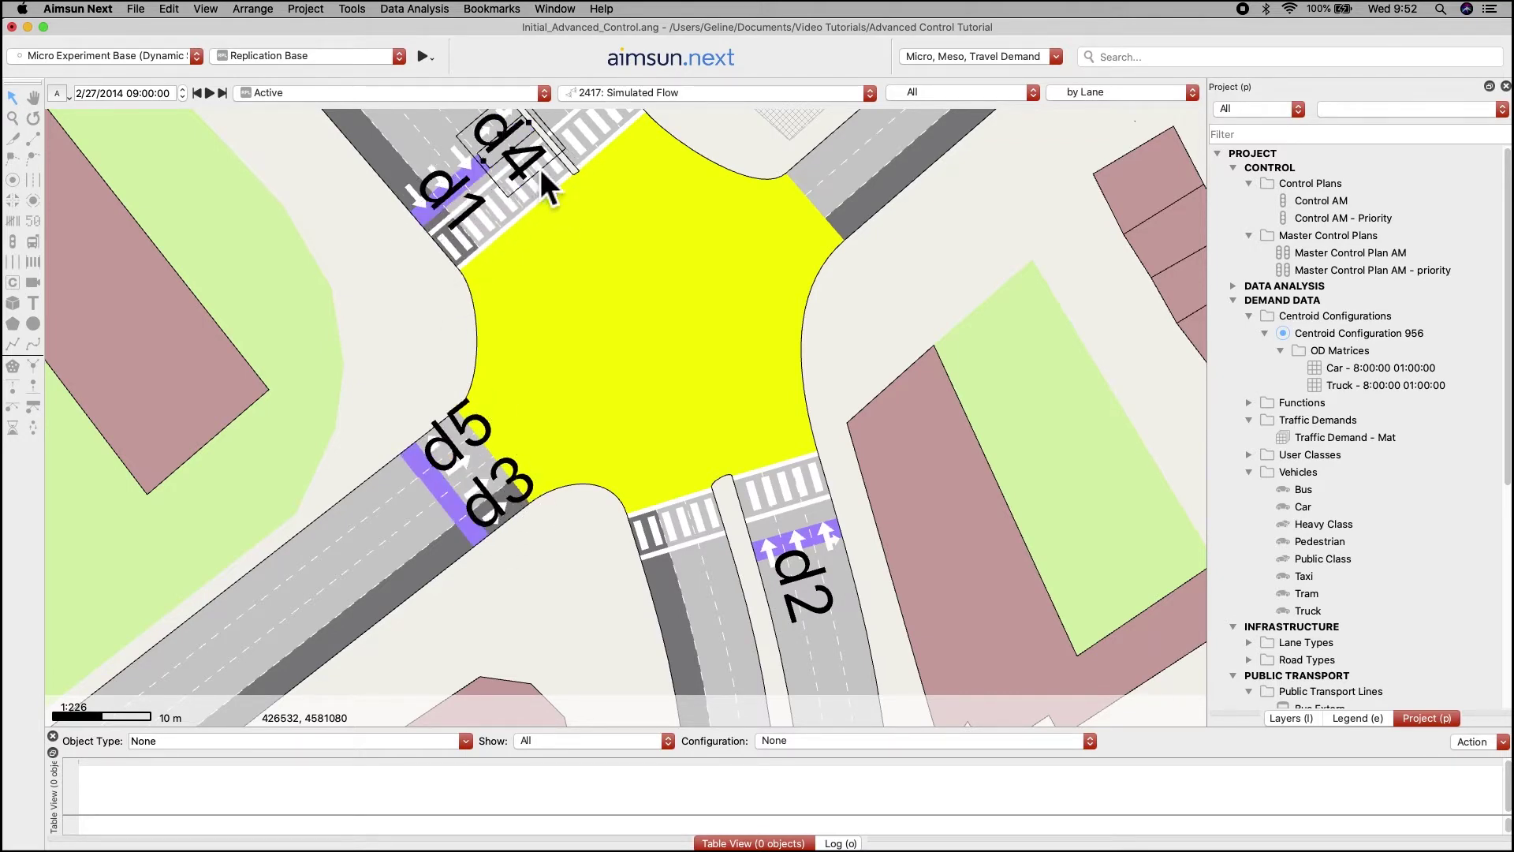
{"action": "scroll", "coordinate": [881, 312], "scroll_direction": "down", "scroll_amount": 3}
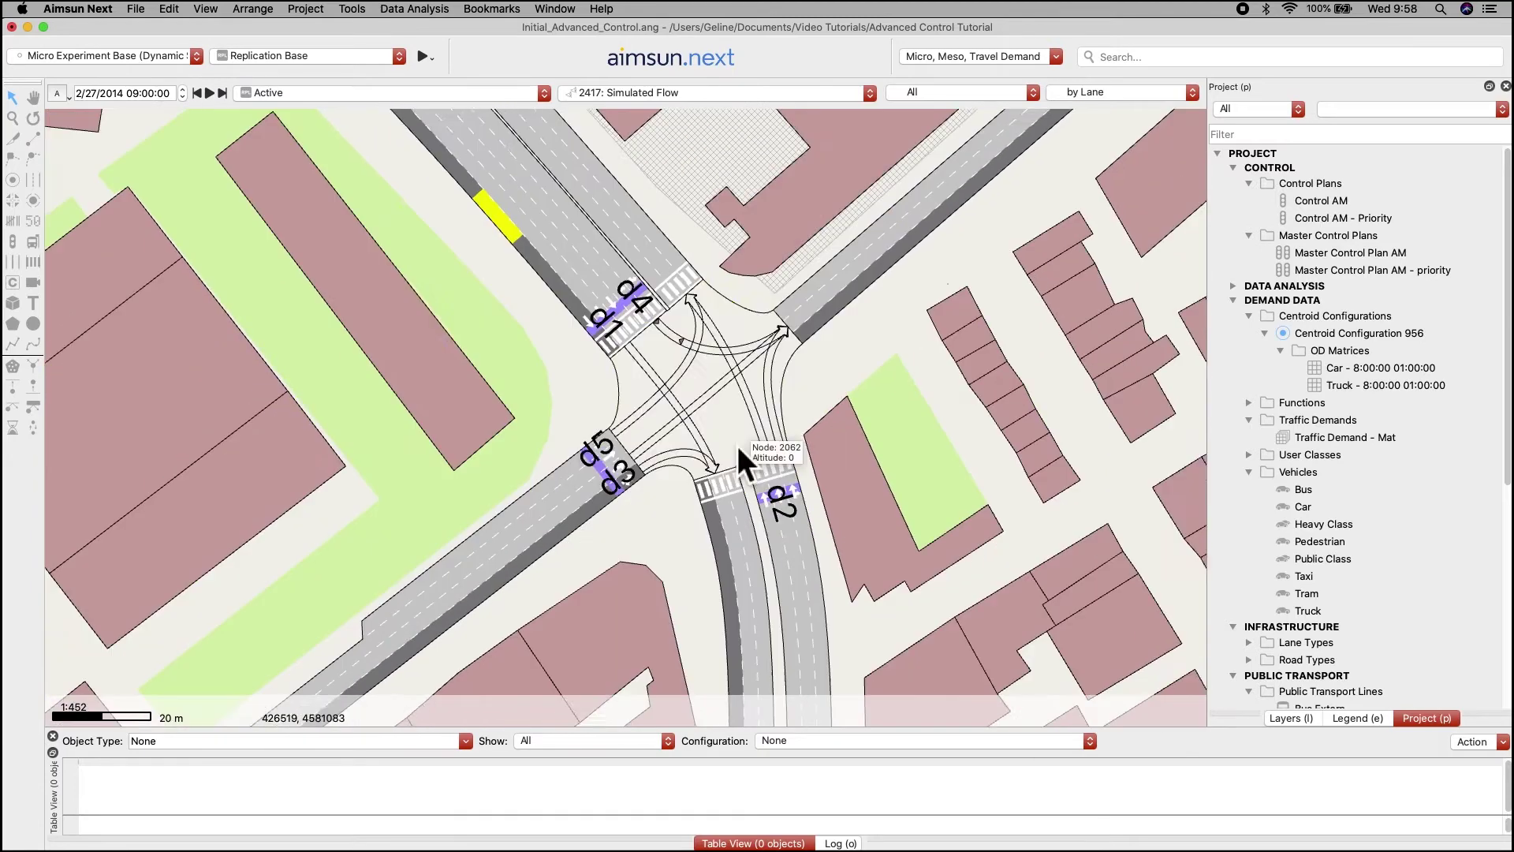
Set node 2062's Control AM - Priority plan to Actuated type with 2 rings.
{"action": "right_click", "coordinate": [736, 447]}
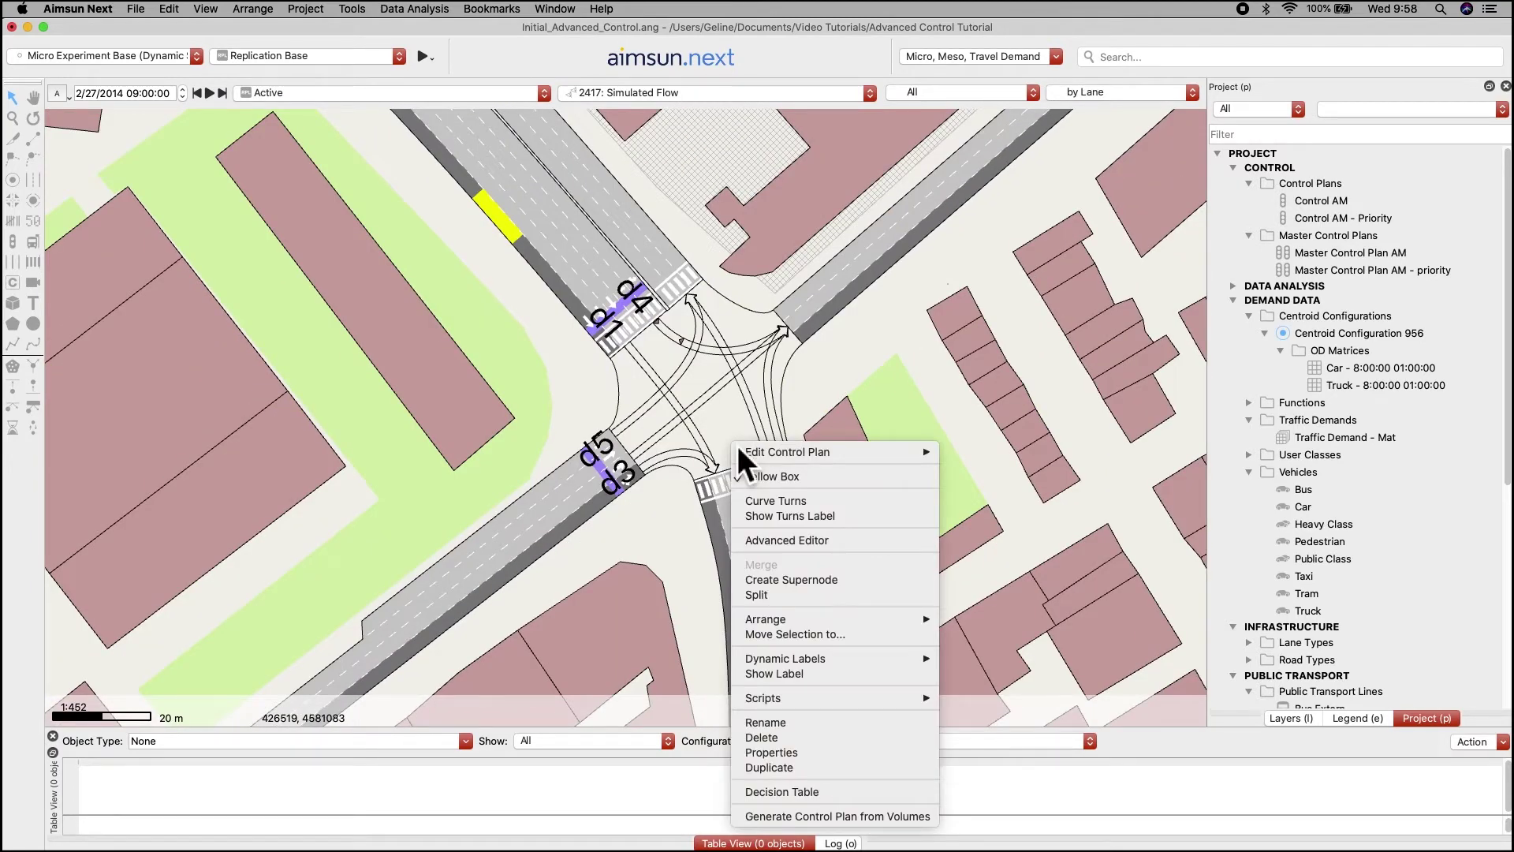
{"action": "mouse_move", "coordinate": [787, 452]}
{"action": "left_click", "coordinate": [1015, 468]}
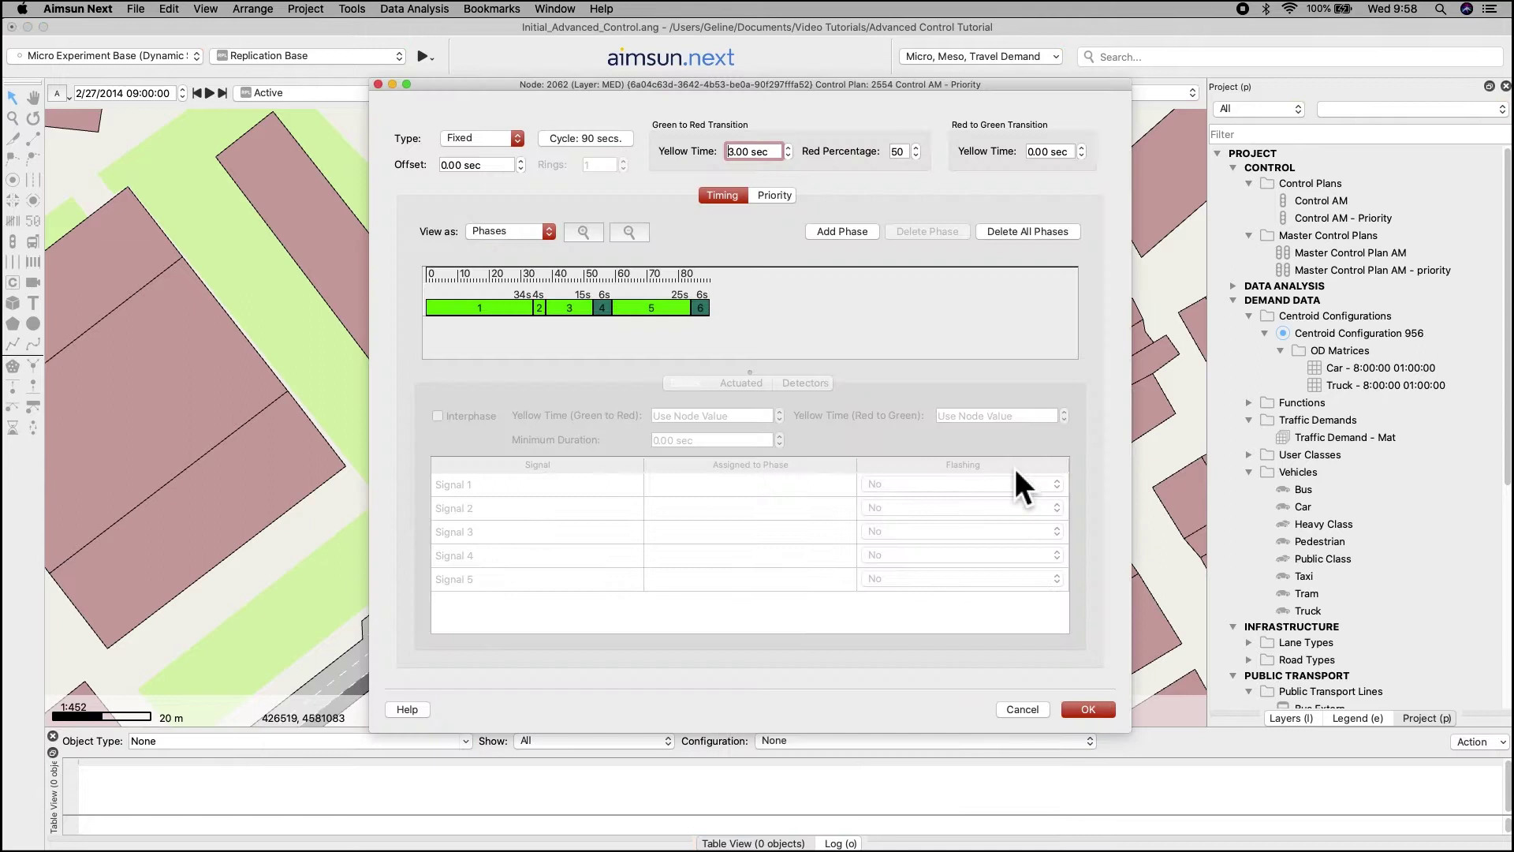
{"action": "left_click_drag", "start_coordinate": [646, 92], "coordinate": [1022, 100]}
{"action": "left_click", "coordinate": [870, 145]}
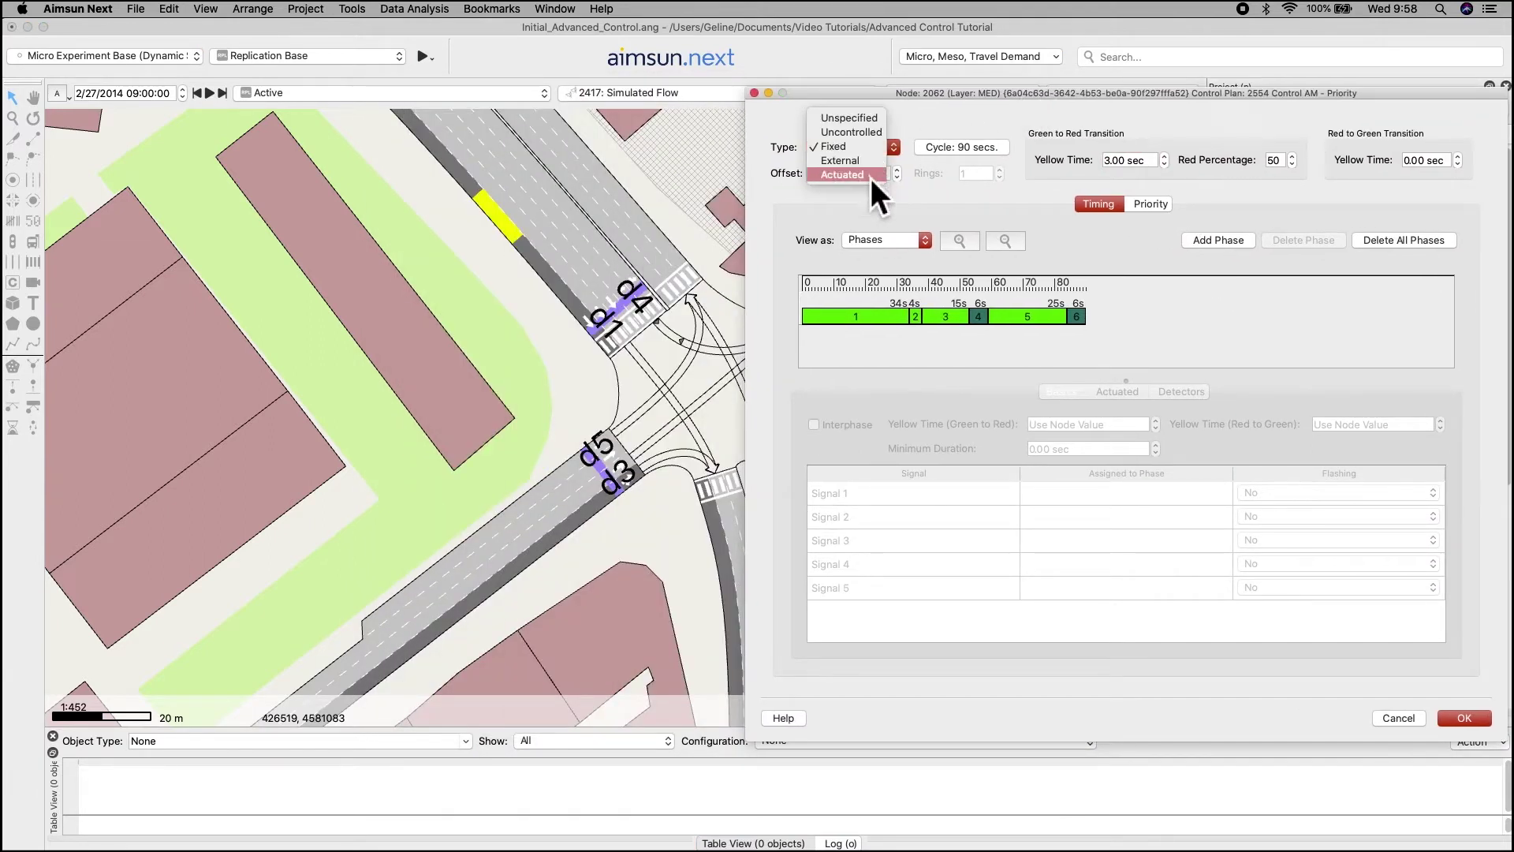
{"action": "left_click", "coordinate": [871, 175]}
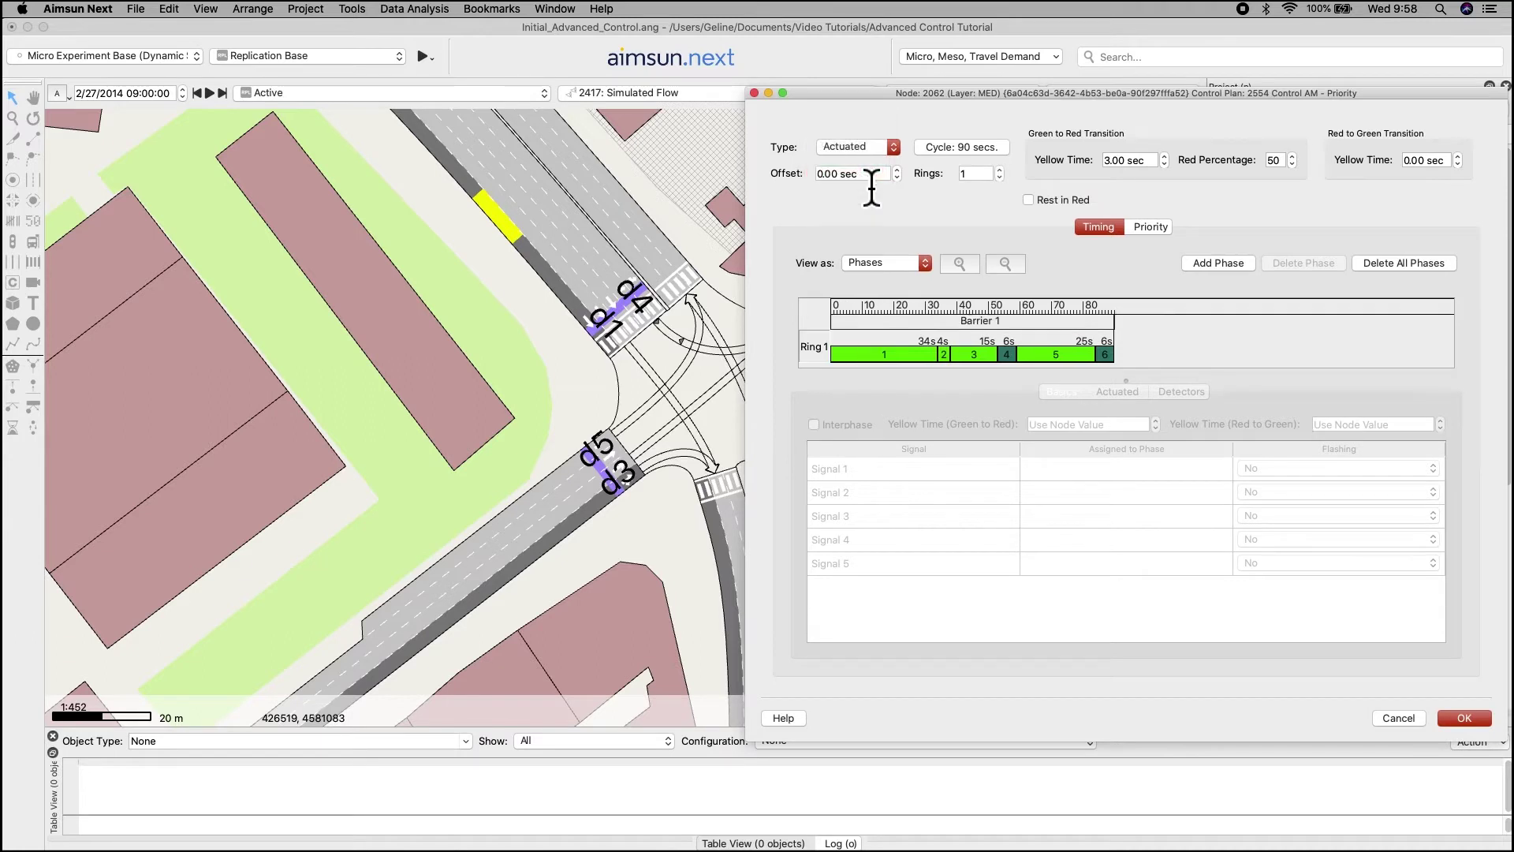
{"action": "double_click", "coordinate": [981, 178]}
{"action": "type", "text": "2"}
{"action": "left_click", "coordinate": [1103, 267]}
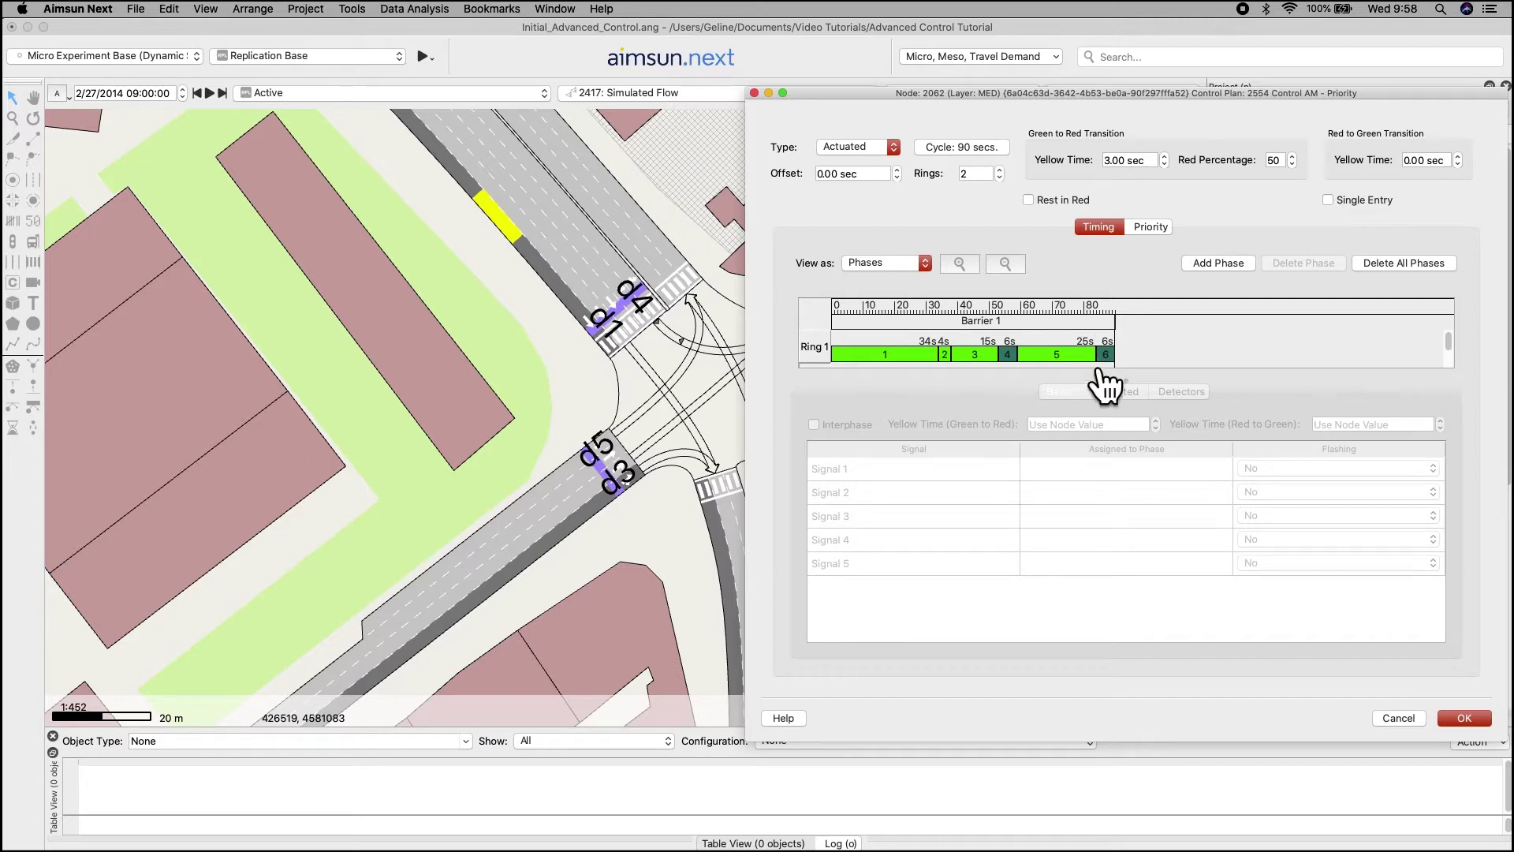
Show Ring 2, add Barrier 2, and remove Signal 2 from phase 1.
{"action": "left_click_drag", "start_coordinate": [1140, 397], "coordinate": [1141, 459]}
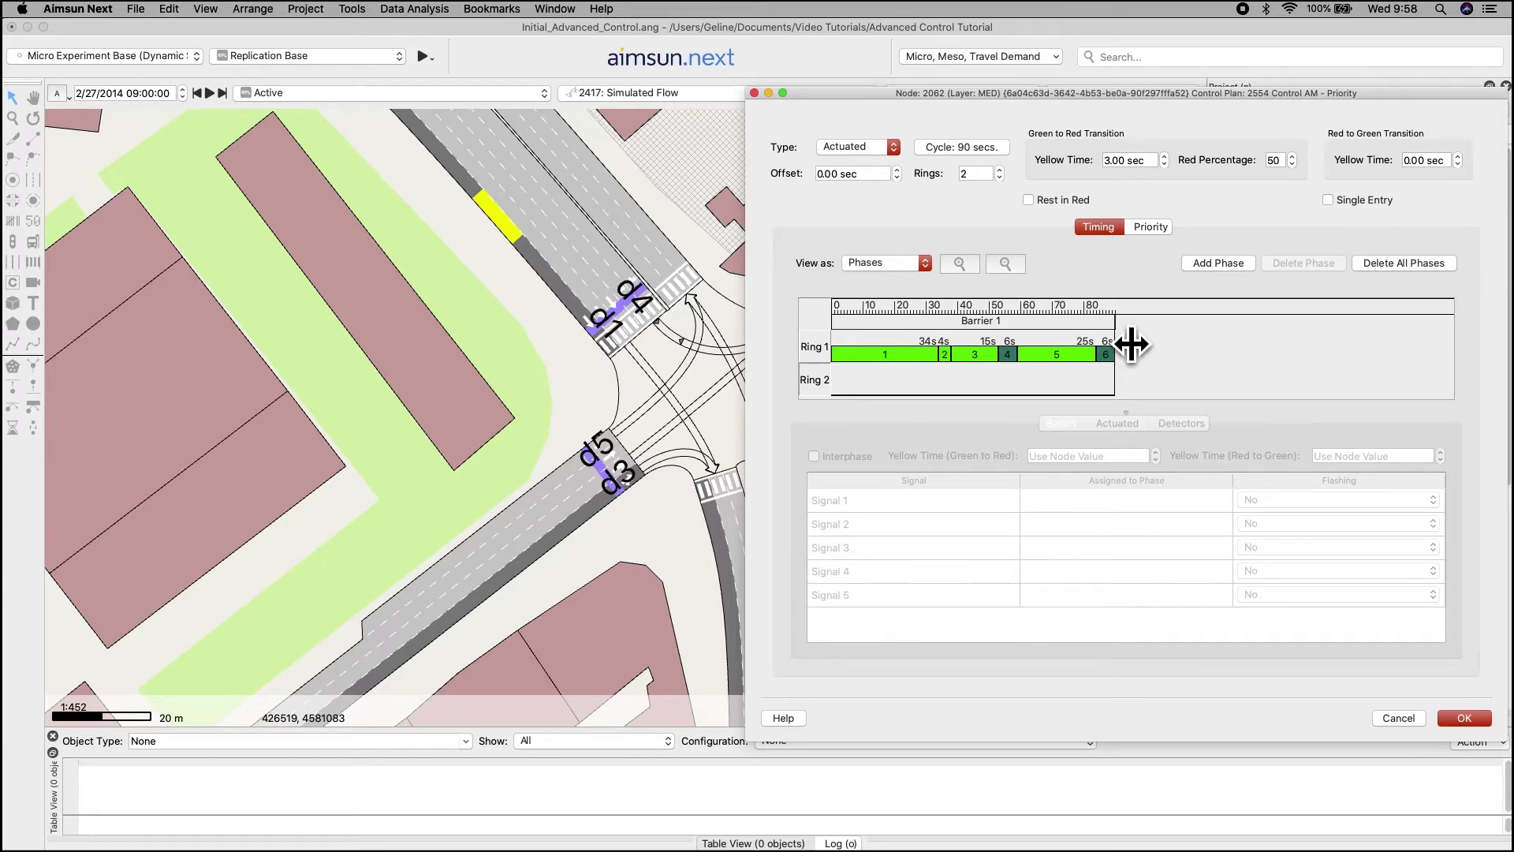
{"action": "left_click_drag", "start_coordinate": [1133, 343], "coordinate": [1037, 342]}
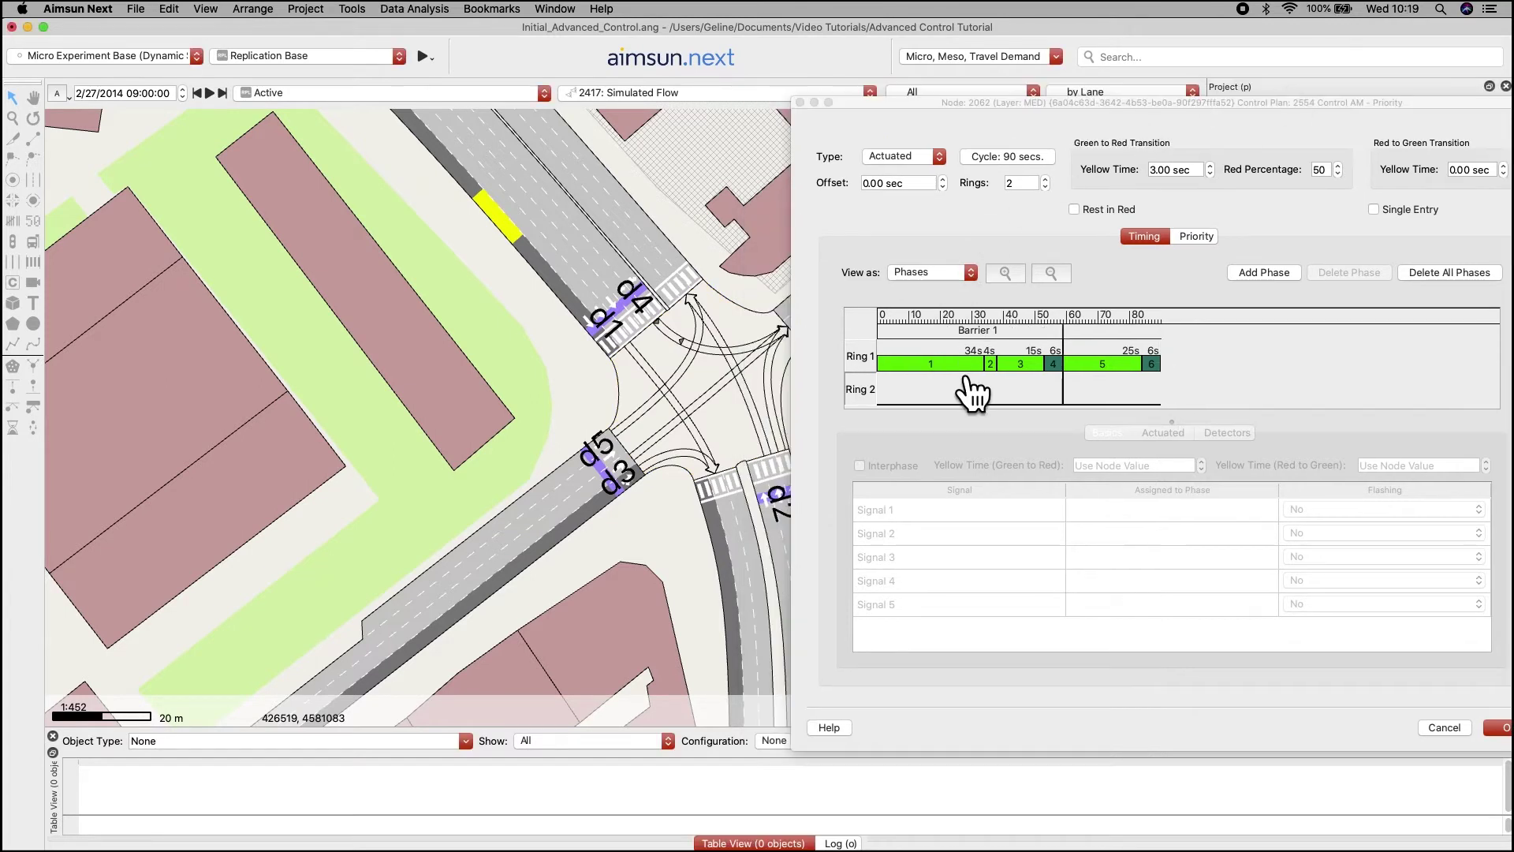
{"action": "left_click", "coordinate": [970, 366]}
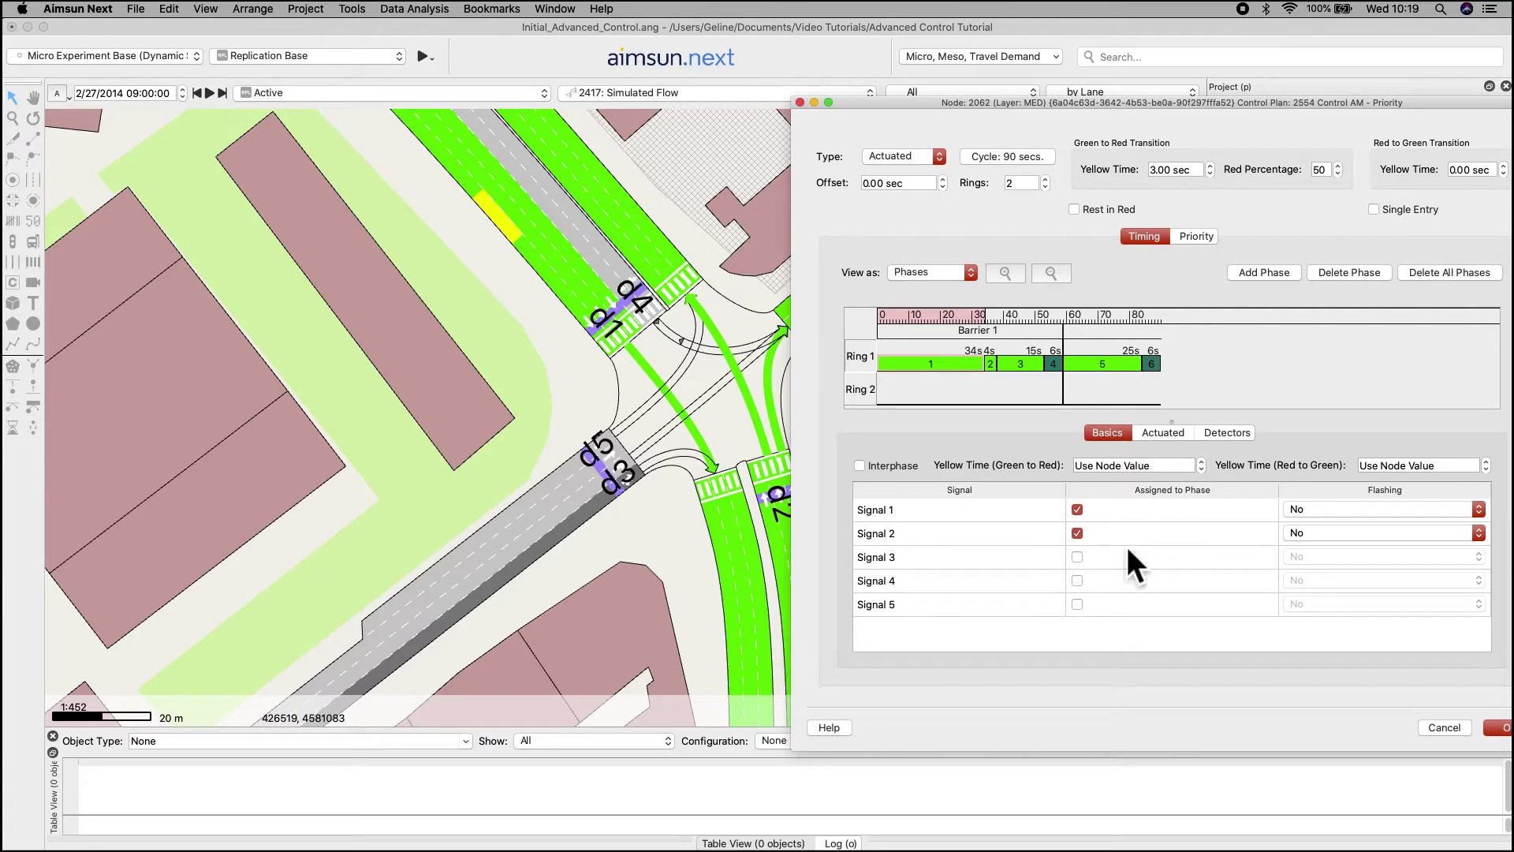
{"action": "left_click", "coordinate": [1081, 543]}
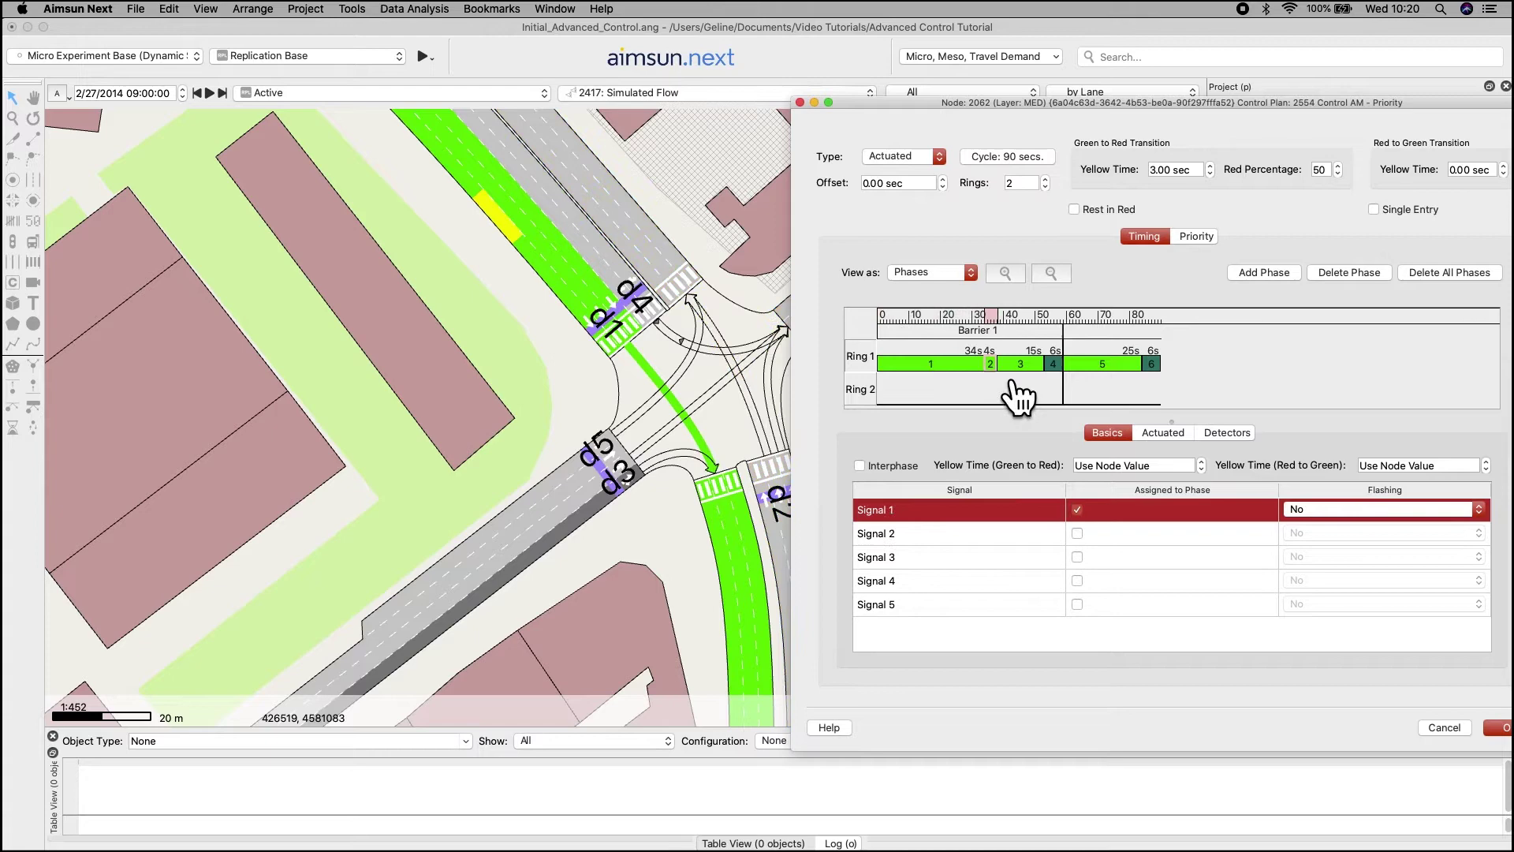
Delete the 4 s and 15 s phases, then set phase 1 to 45 s and phase 2 to 5 s.
{"action": "left_click", "coordinate": [1346, 275]}
{"action": "left_click", "coordinate": [1023, 364]}
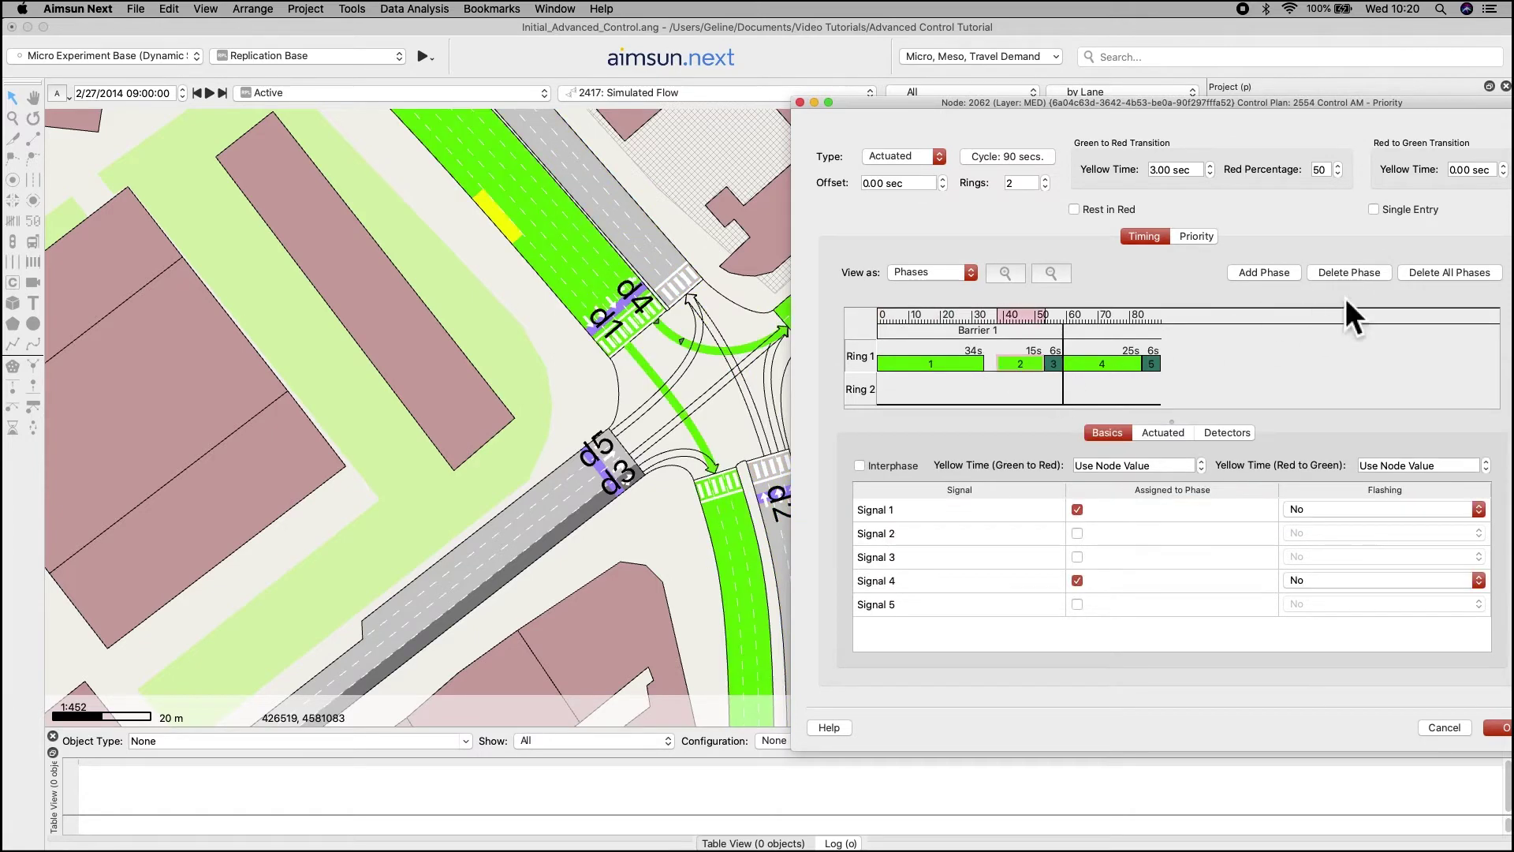
{"action": "left_click", "coordinate": [1347, 274]}
{"action": "left_click", "coordinate": [982, 366]}
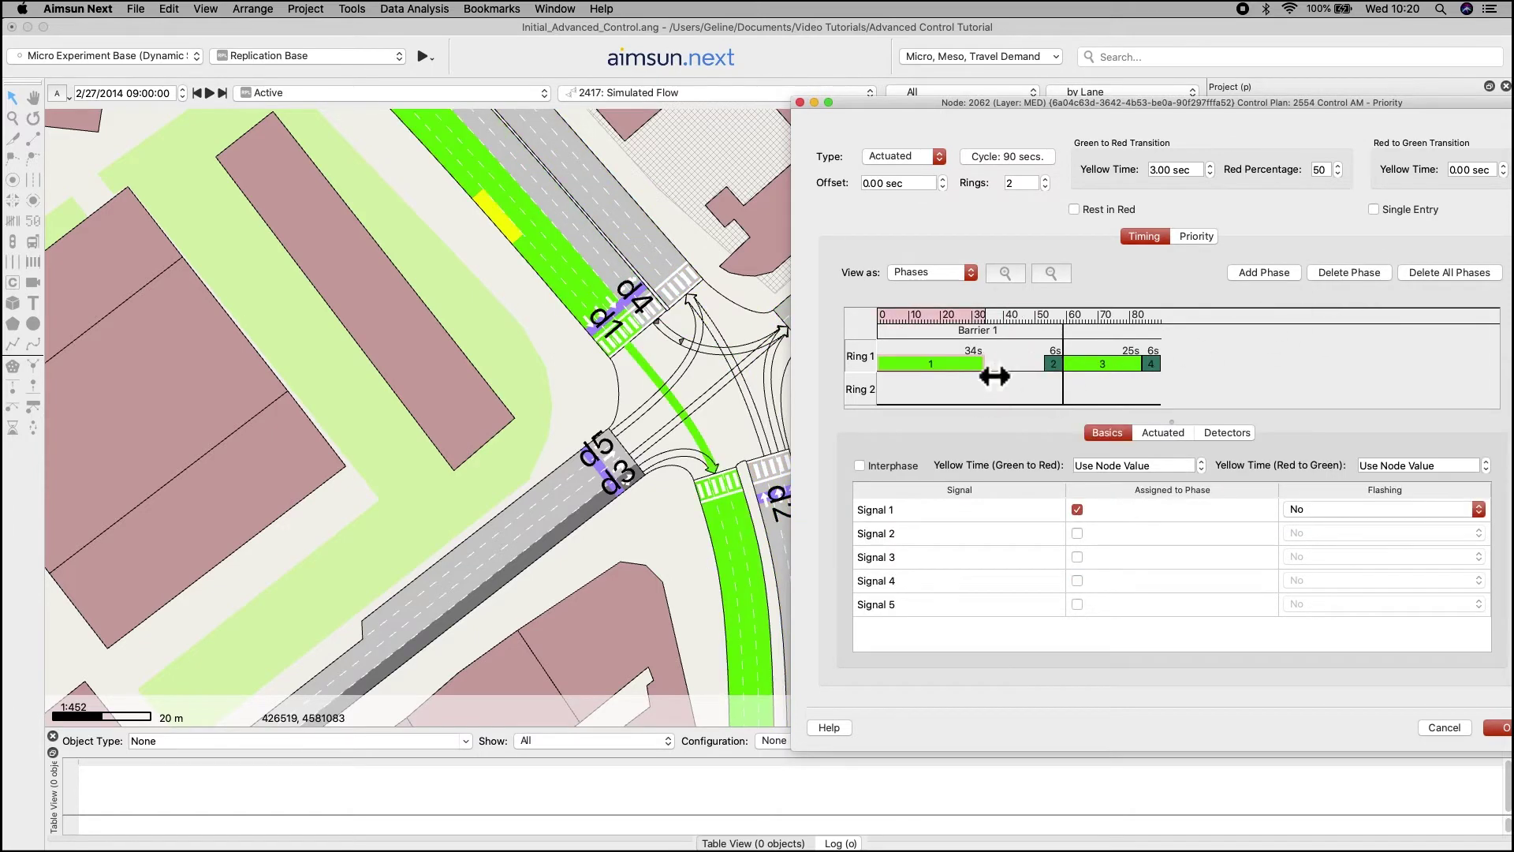
{"action": "left_click_drag", "start_coordinate": [997, 378], "coordinate": [1027, 382]}
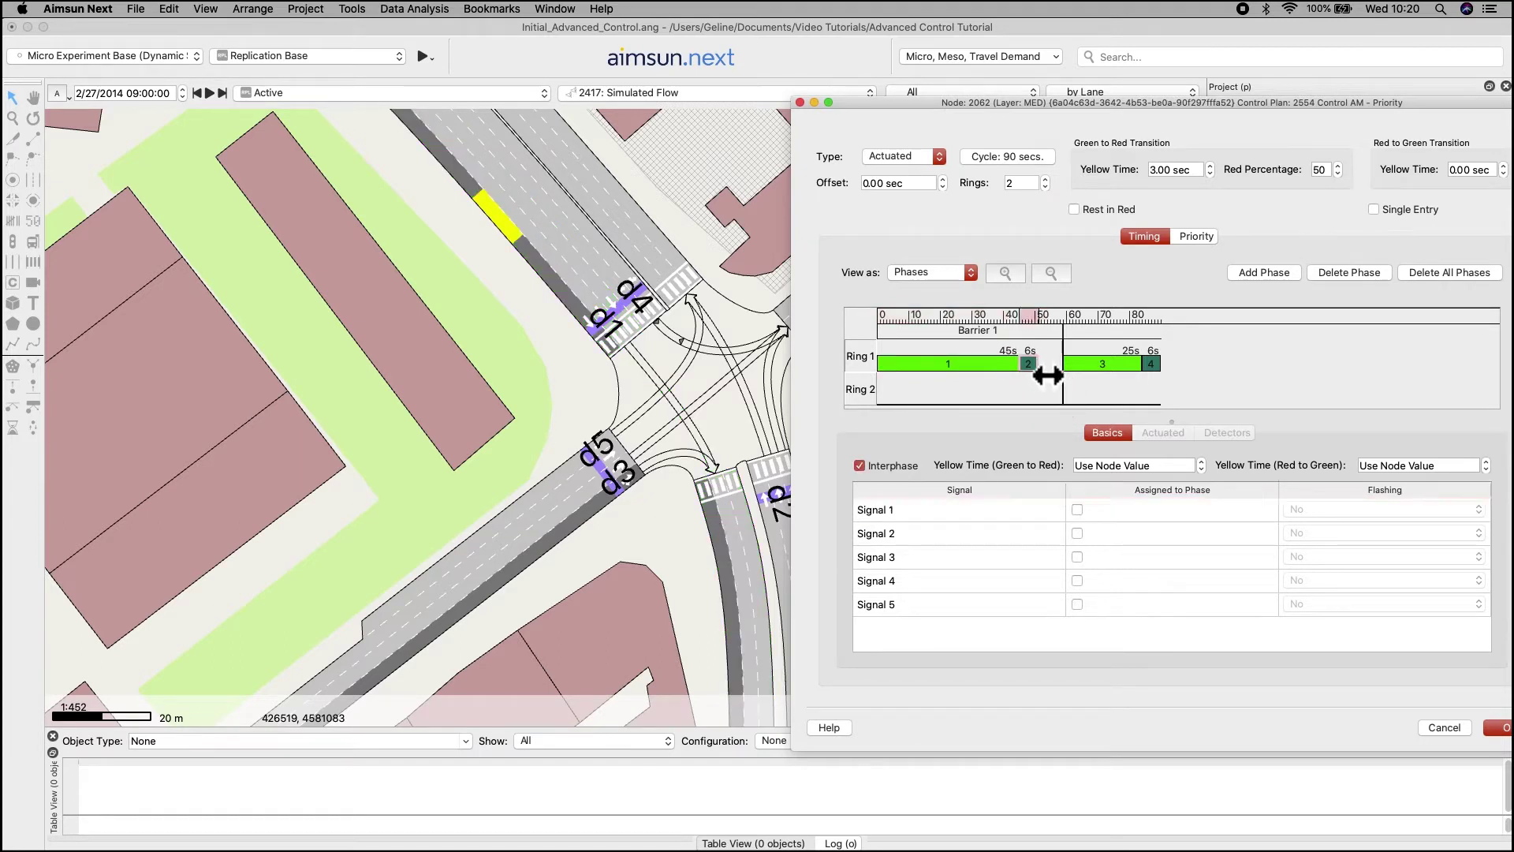
{"action": "left_click_drag", "start_coordinate": [1037, 376], "coordinate": [1055, 358]}
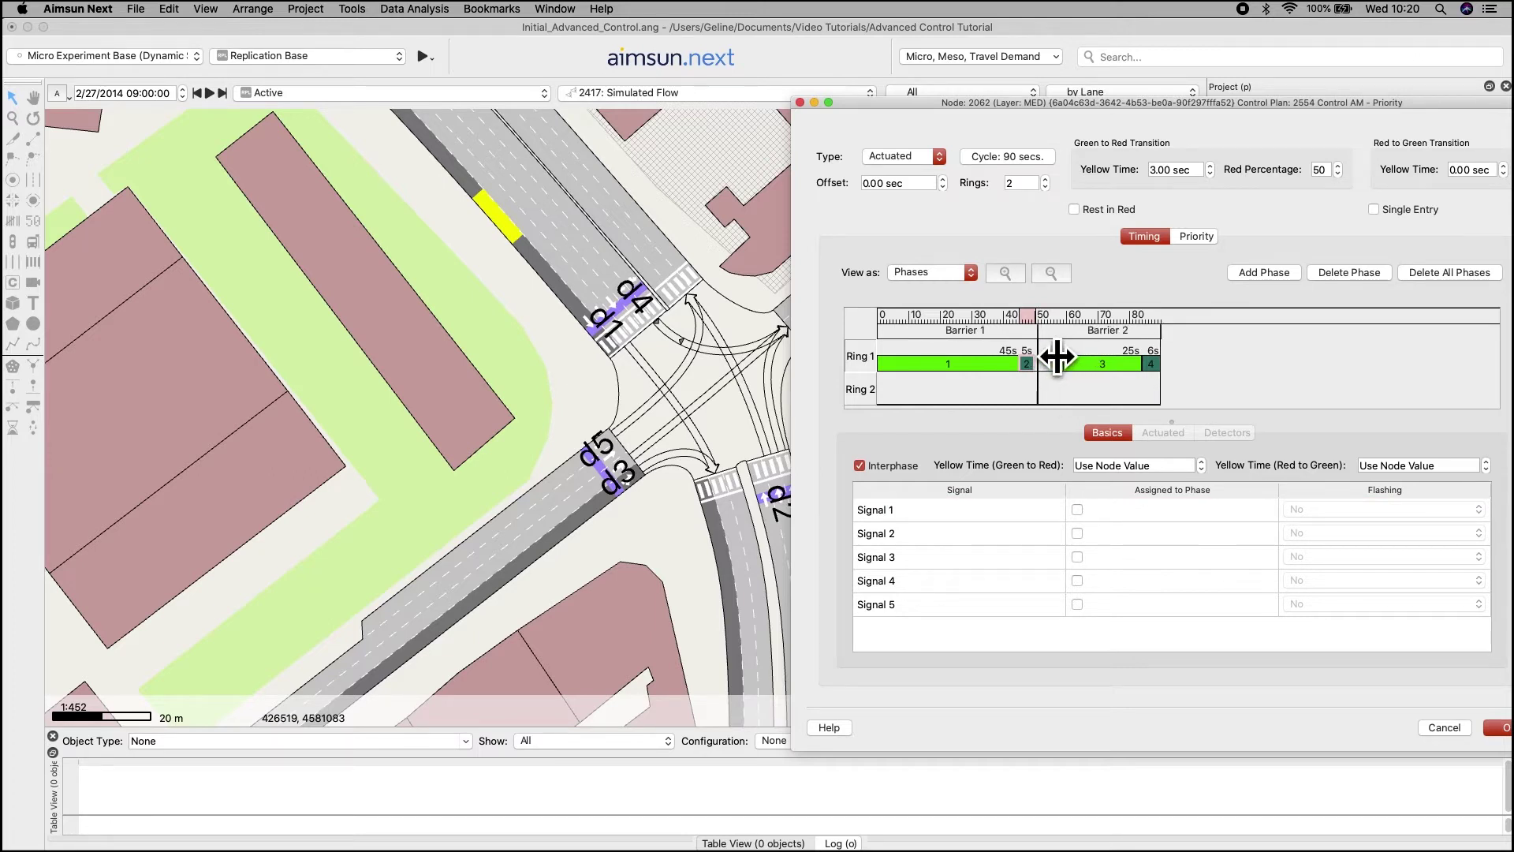
Stretch phase 3 to Barrier 2 (about 34 s) and unassign Signal 5 from it.
{"action": "left_click", "coordinate": [1106, 370]}
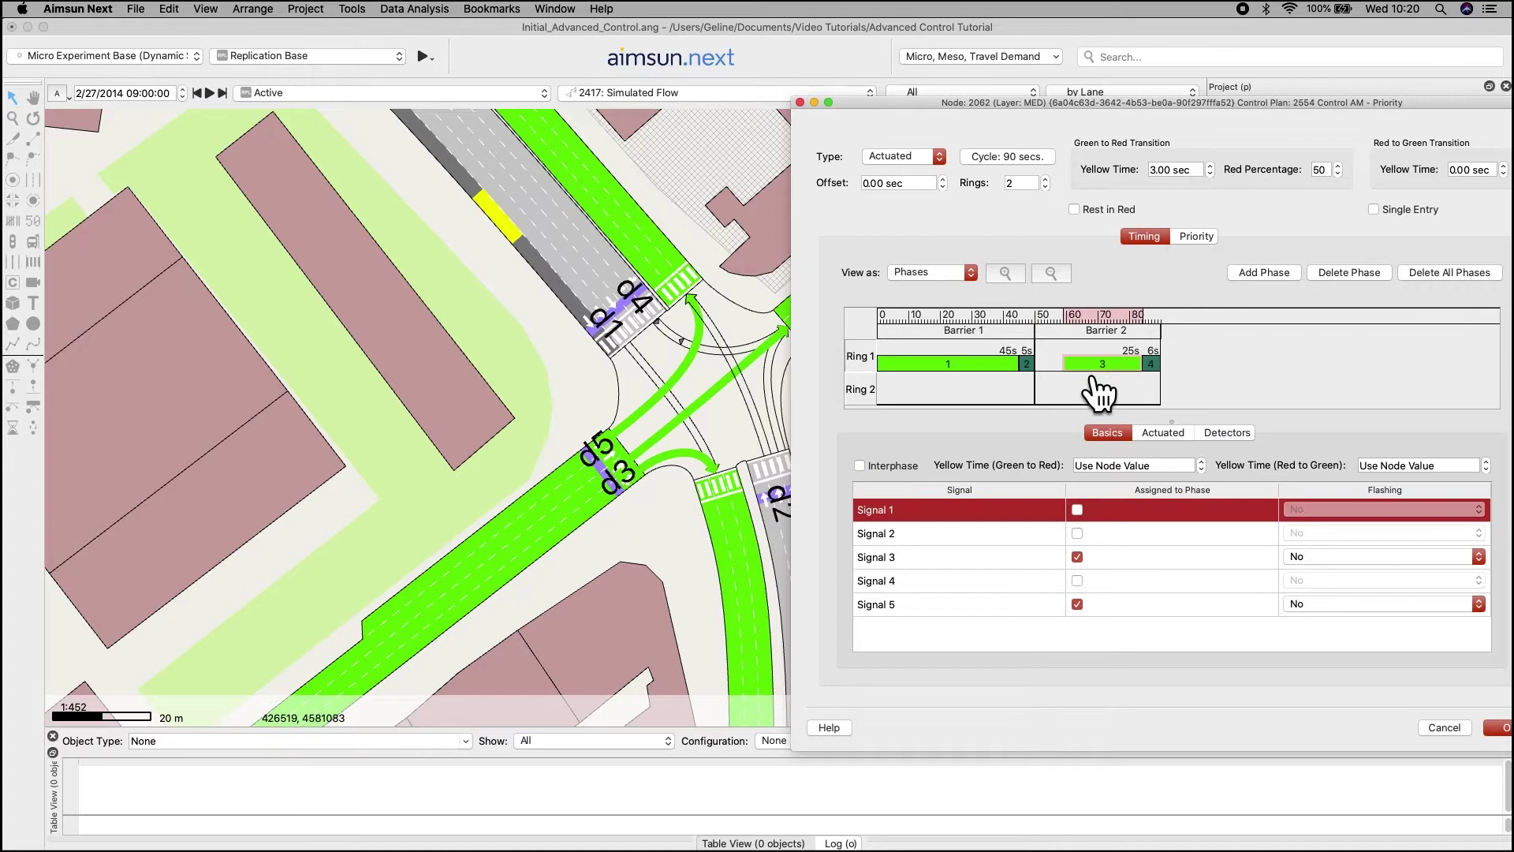
{"action": "left_click_drag", "start_coordinate": [1074, 375], "coordinate": [1050, 382]}
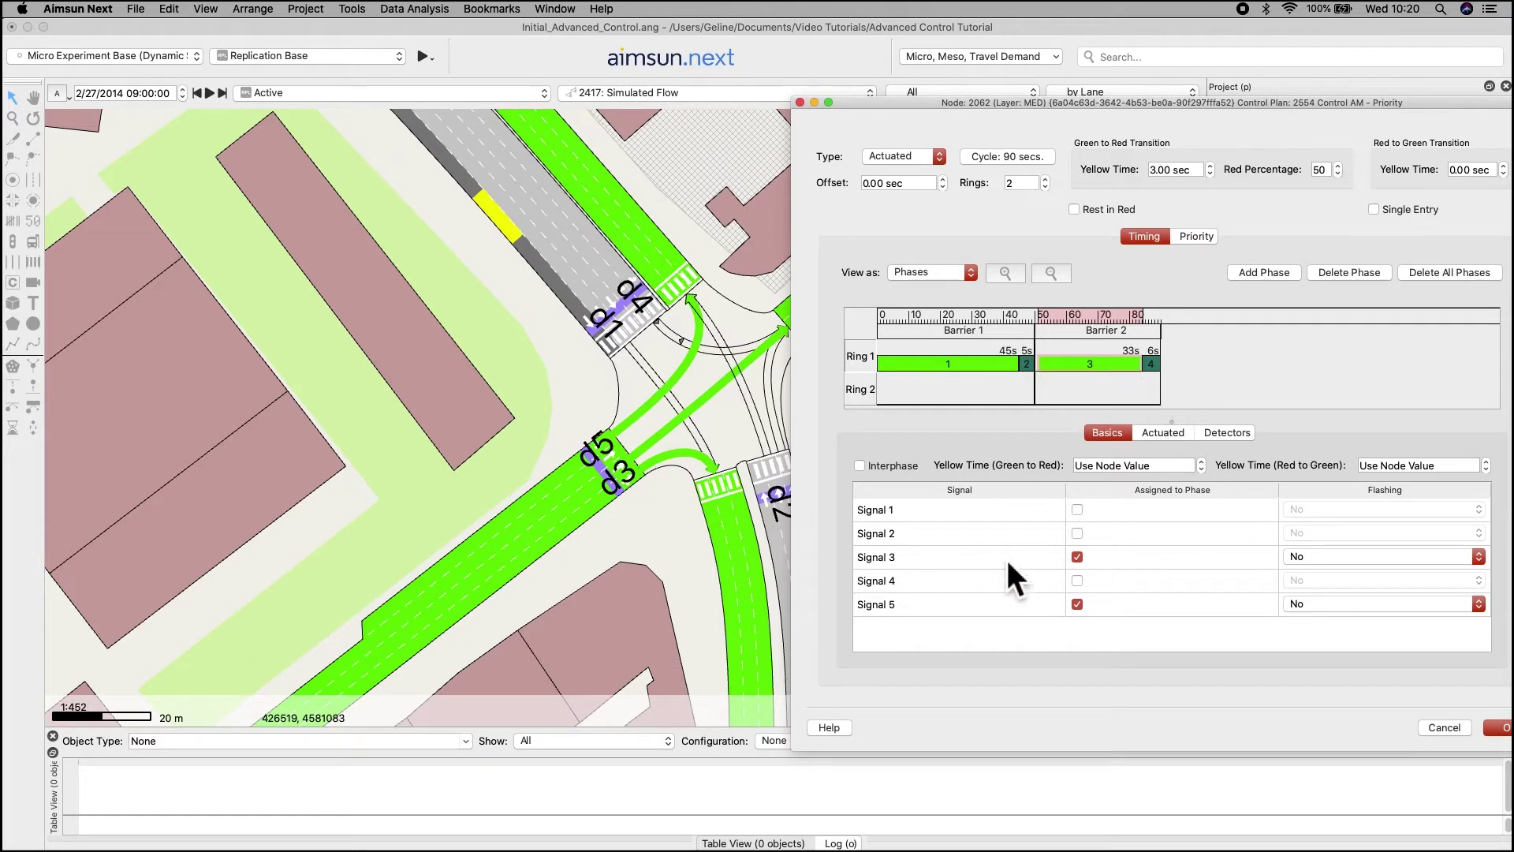
{"action": "left_click", "coordinate": [1076, 604]}
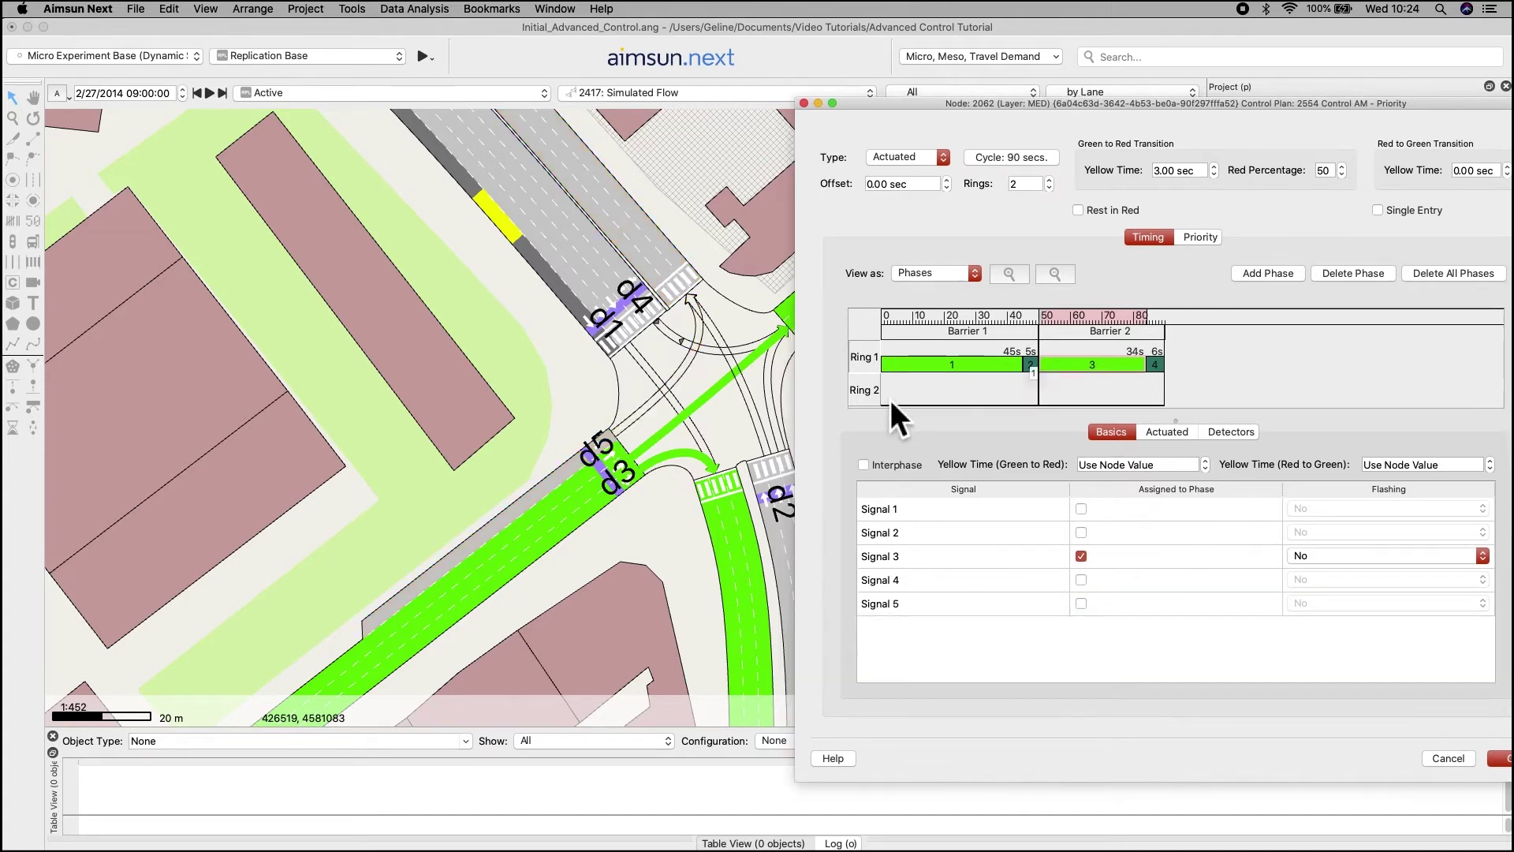
Add a roughly 25 s phase 5 to Ring 2 serving Signal 4.
{"action": "left_click", "coordinate": [1293, 280]}
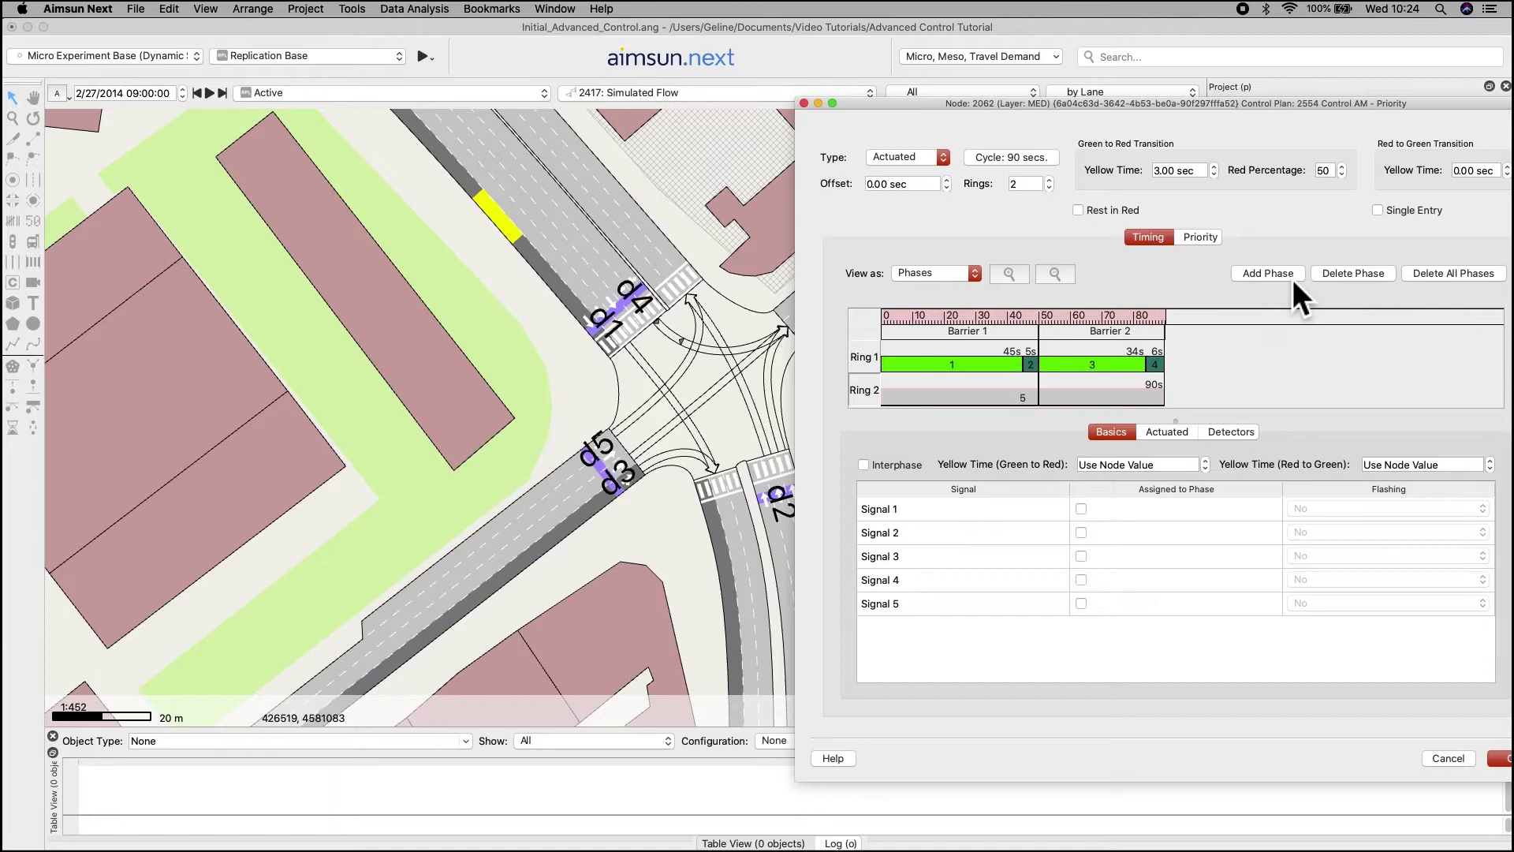
{"action": "left_click_drag", "start_coordinate": [1175, 400], "coordinate": [960, 418]}
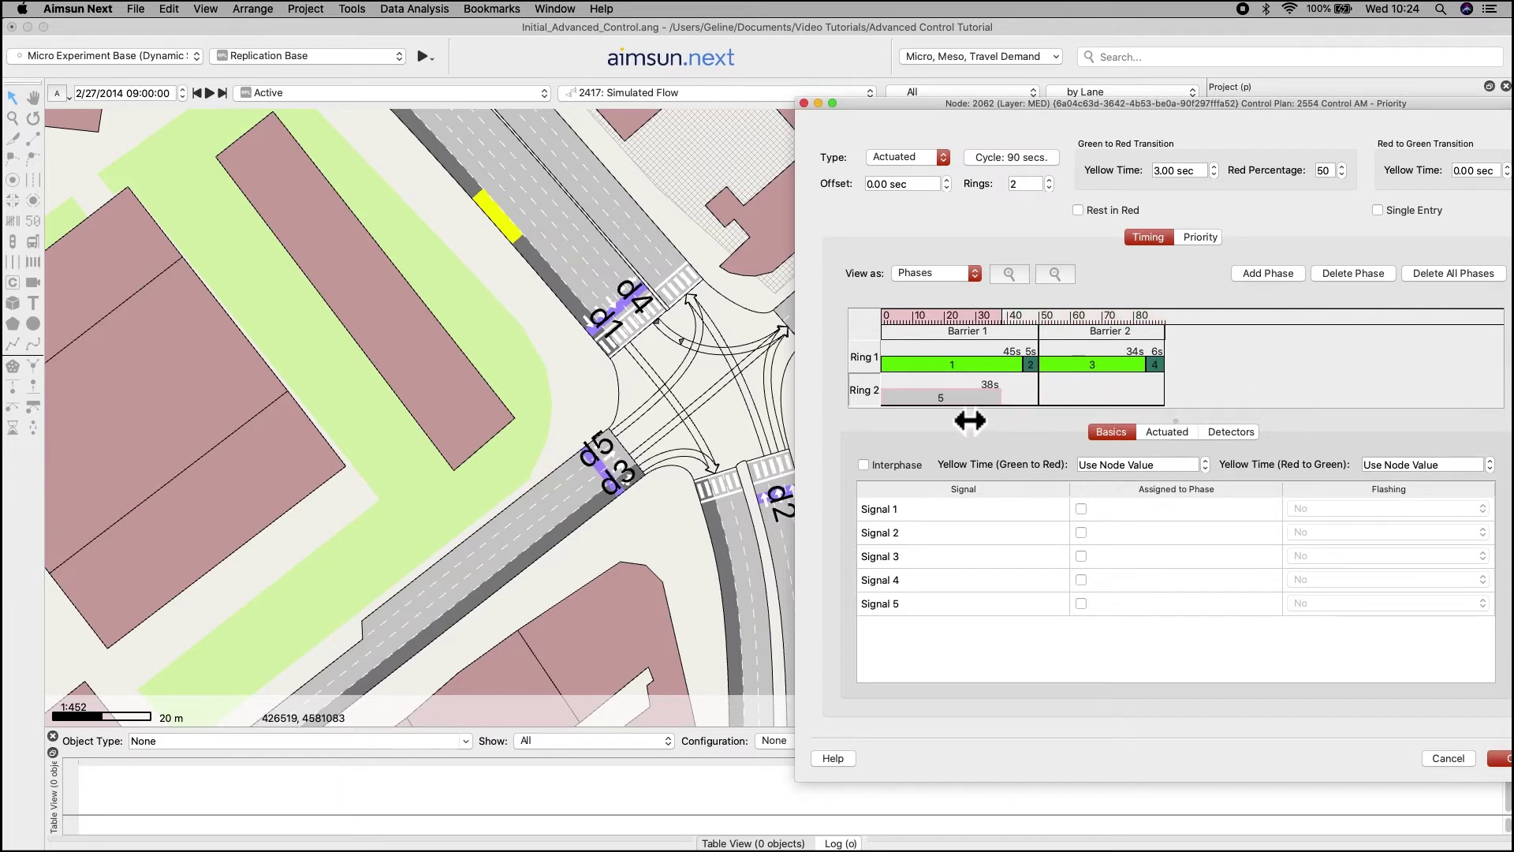
{"action": "left_click_drag", "start_coordinate": [959, 418], "coordinate": [930, 417]}
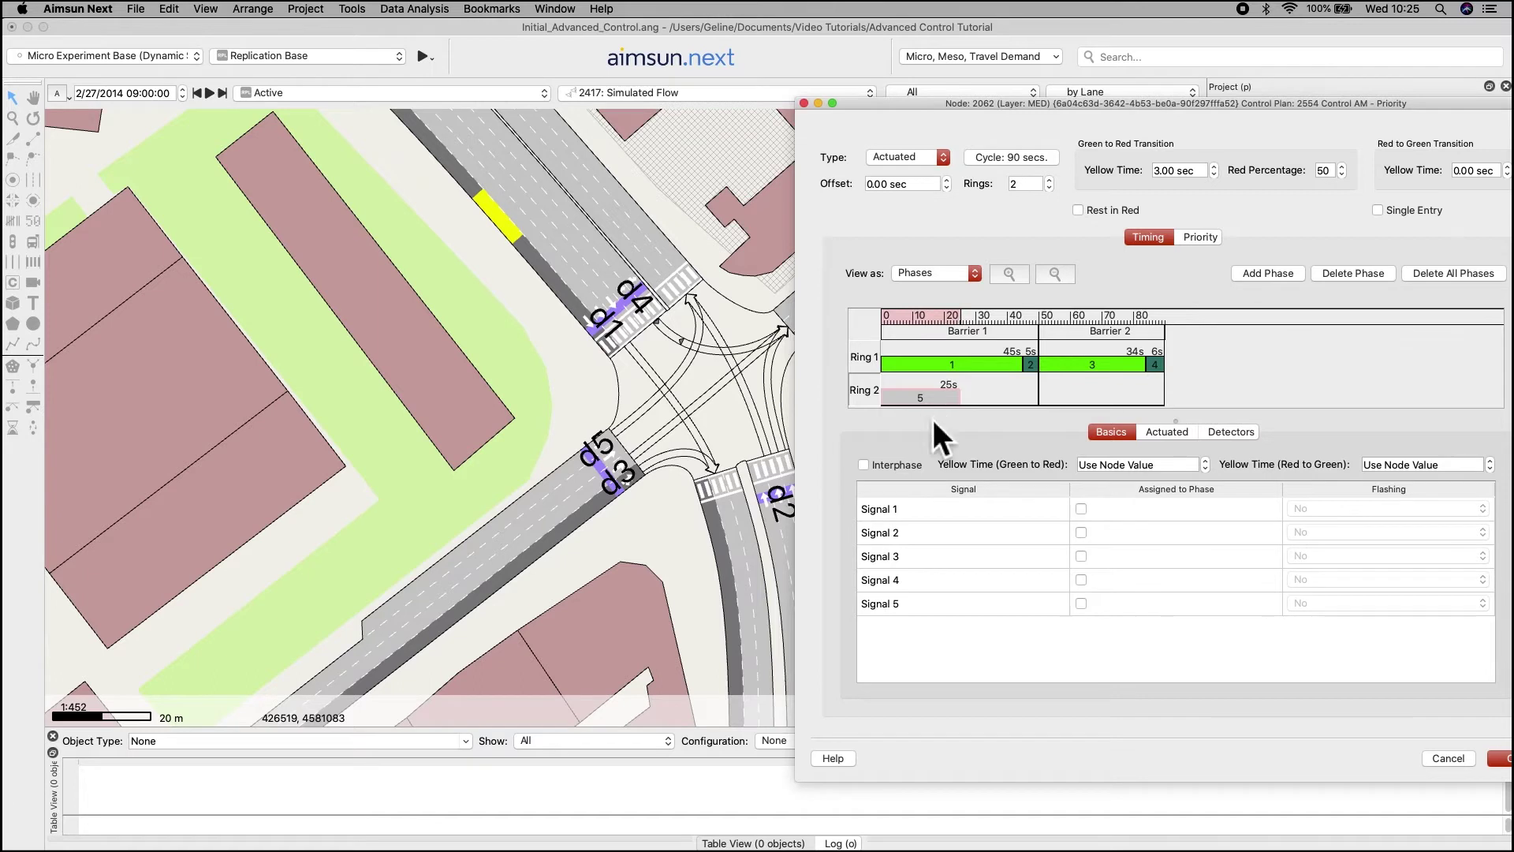
{"action": "left_click", "coordinate": [1082, 581]}
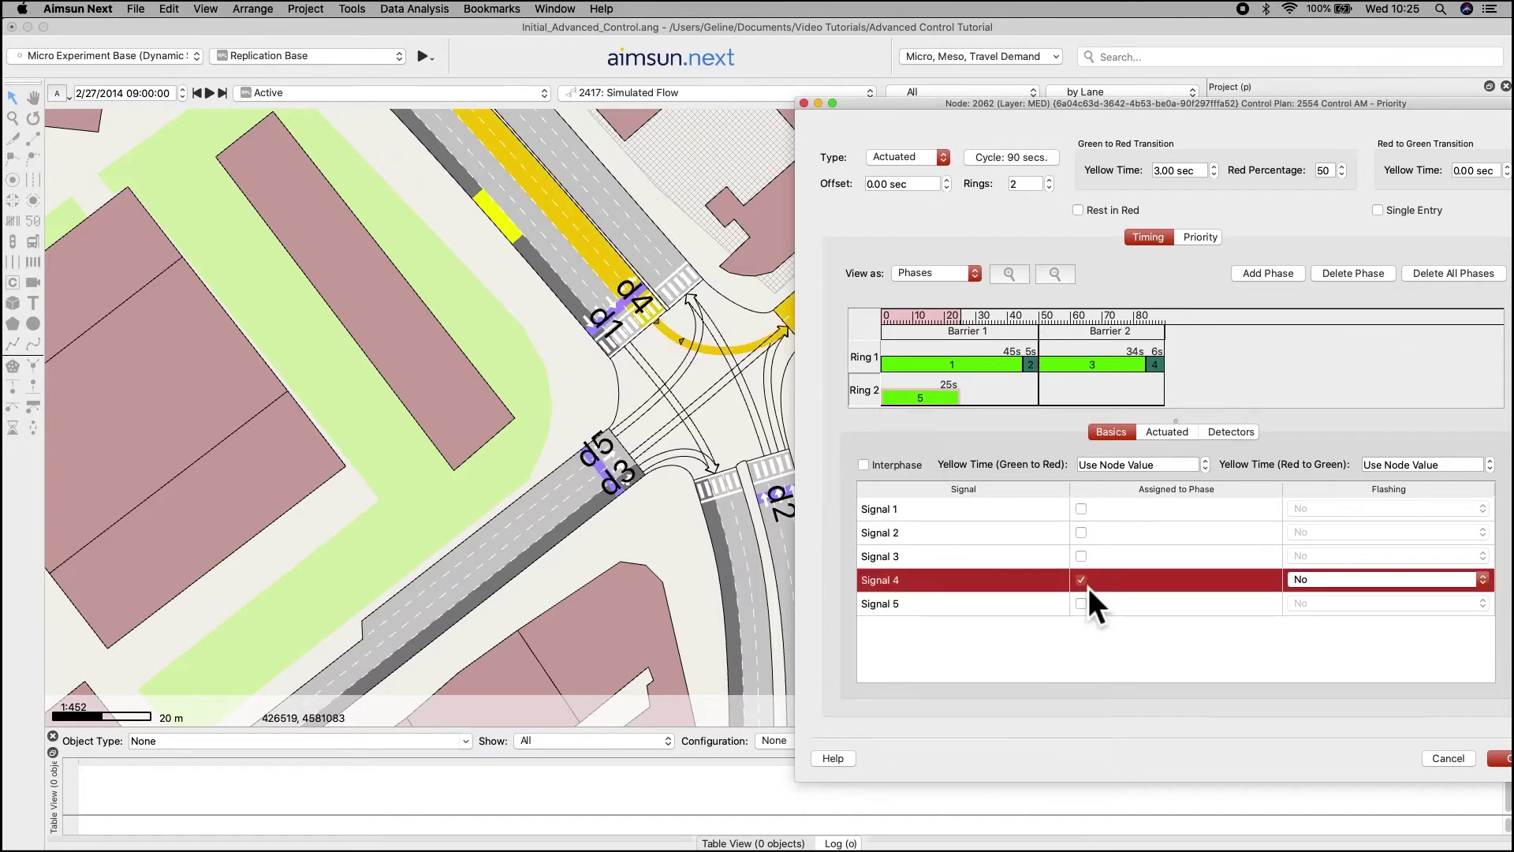
Add phase 6 ending at the barrier, serving Signal 2.
{"action": "left_click", "coordinate": [1269, 274]}
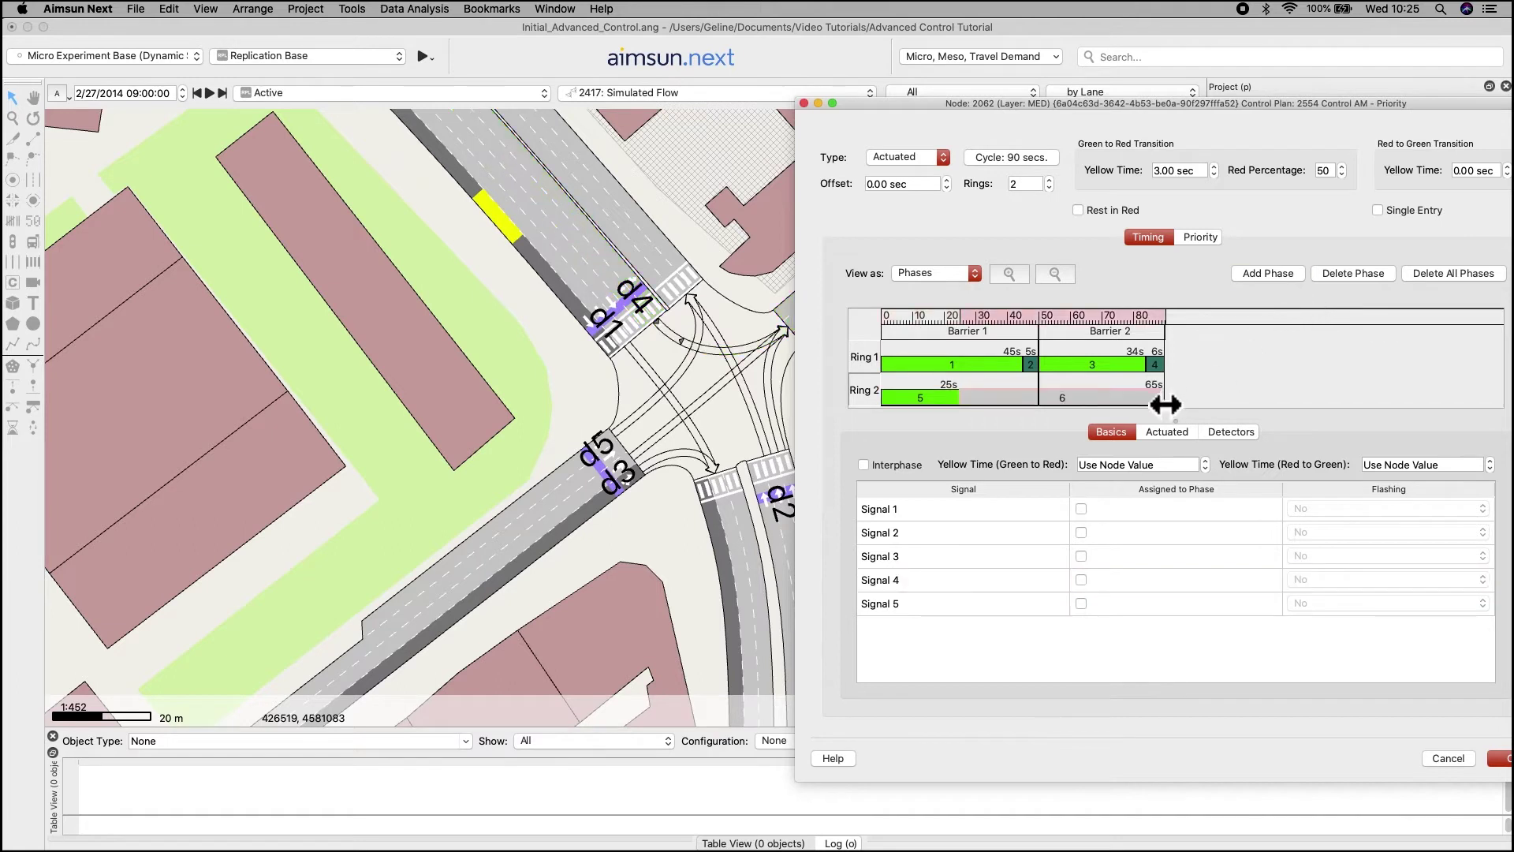
{"action": "left_click_drag", "start_coordinate": [1172, 410], "coordinate": [997, 411]}
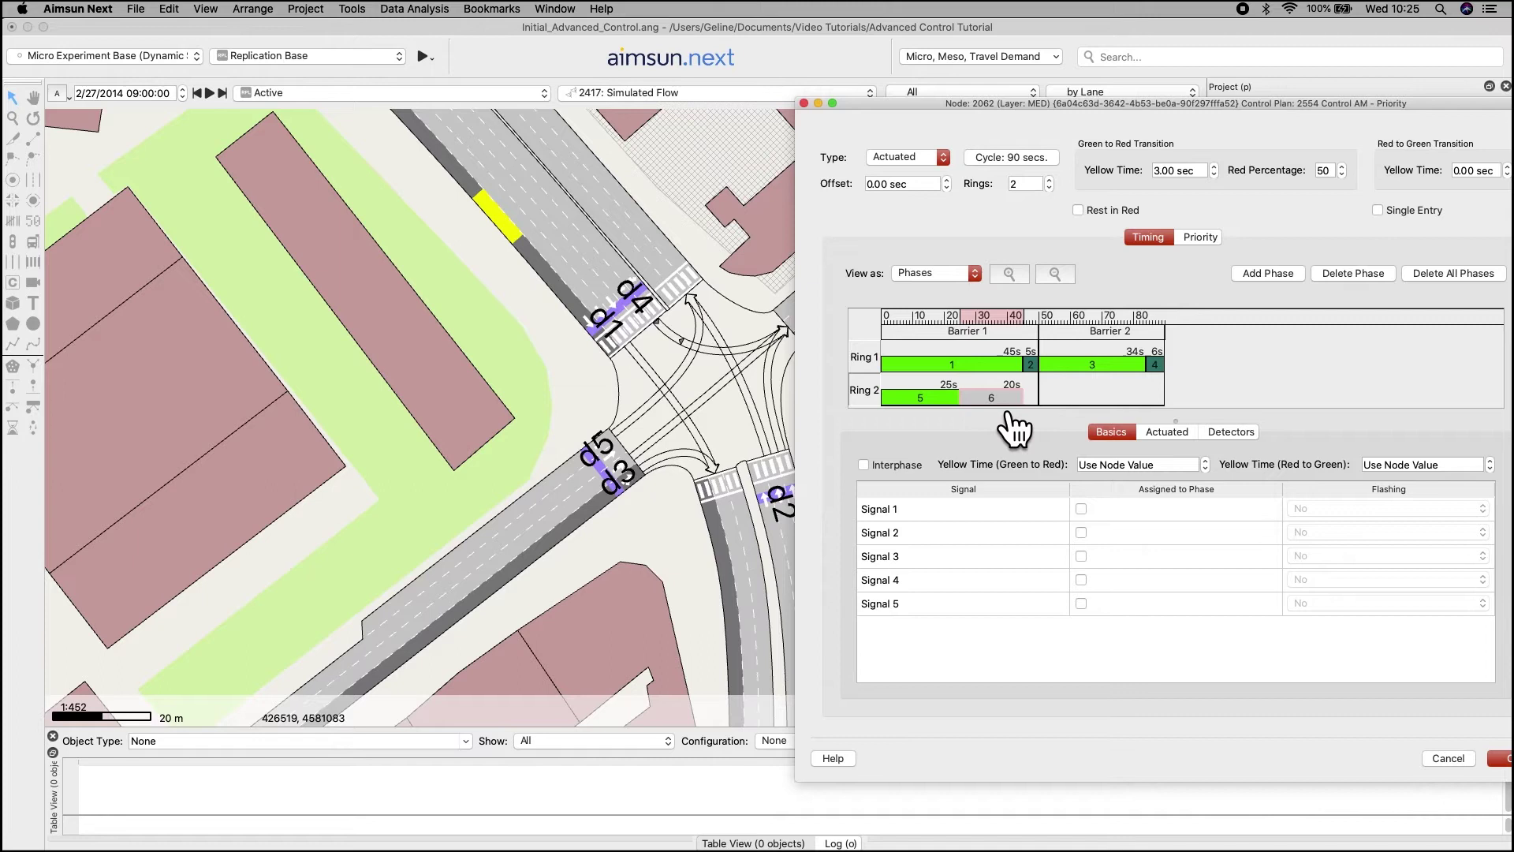
{"action": "left_click", "coordinate": [1027, 538]}
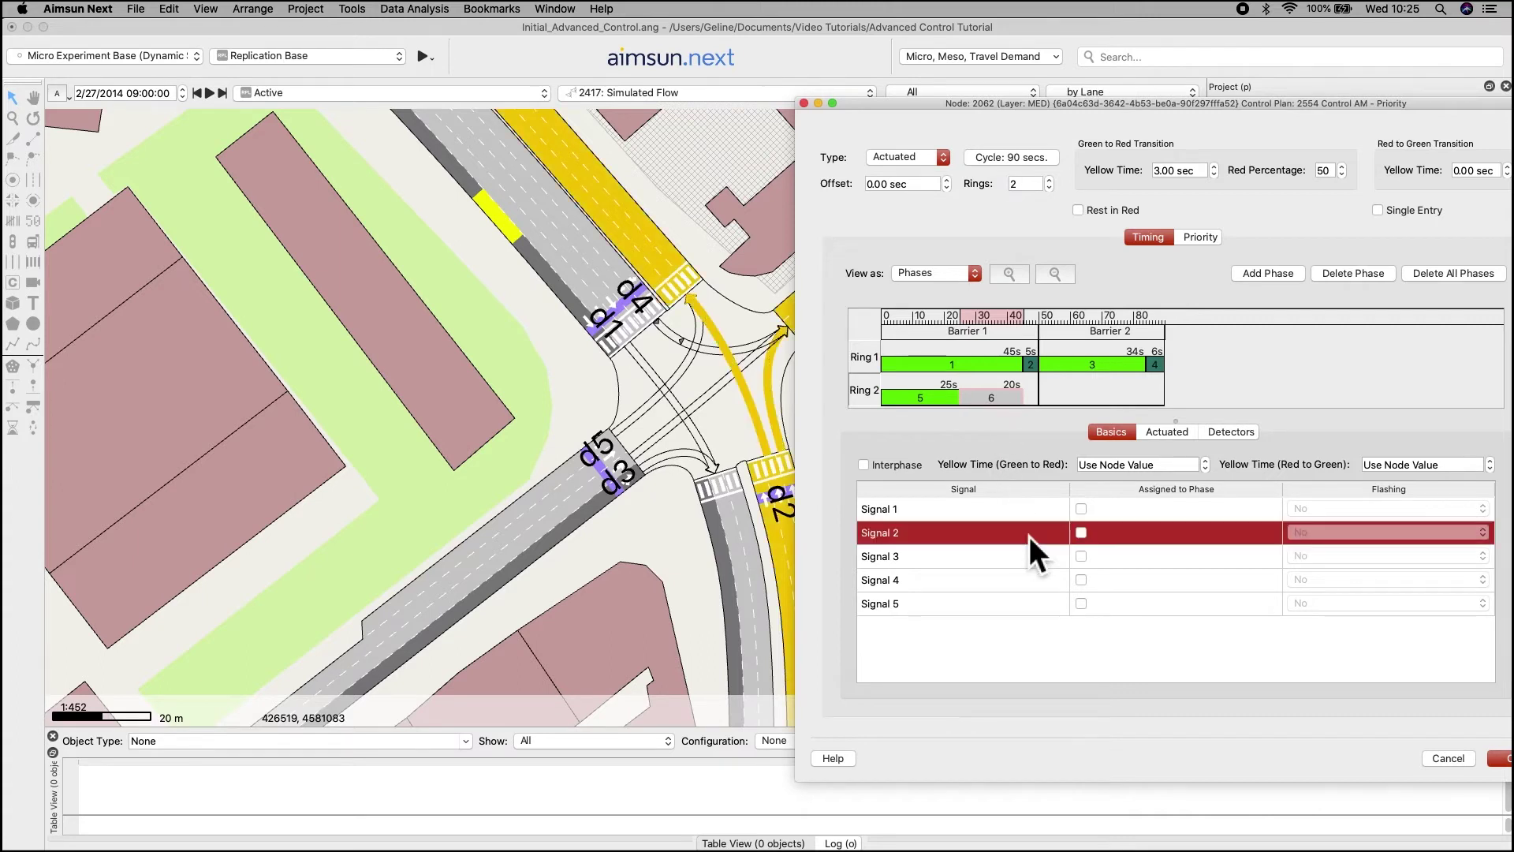
{"action": "left_click", "coordinate": [1080, 533]}
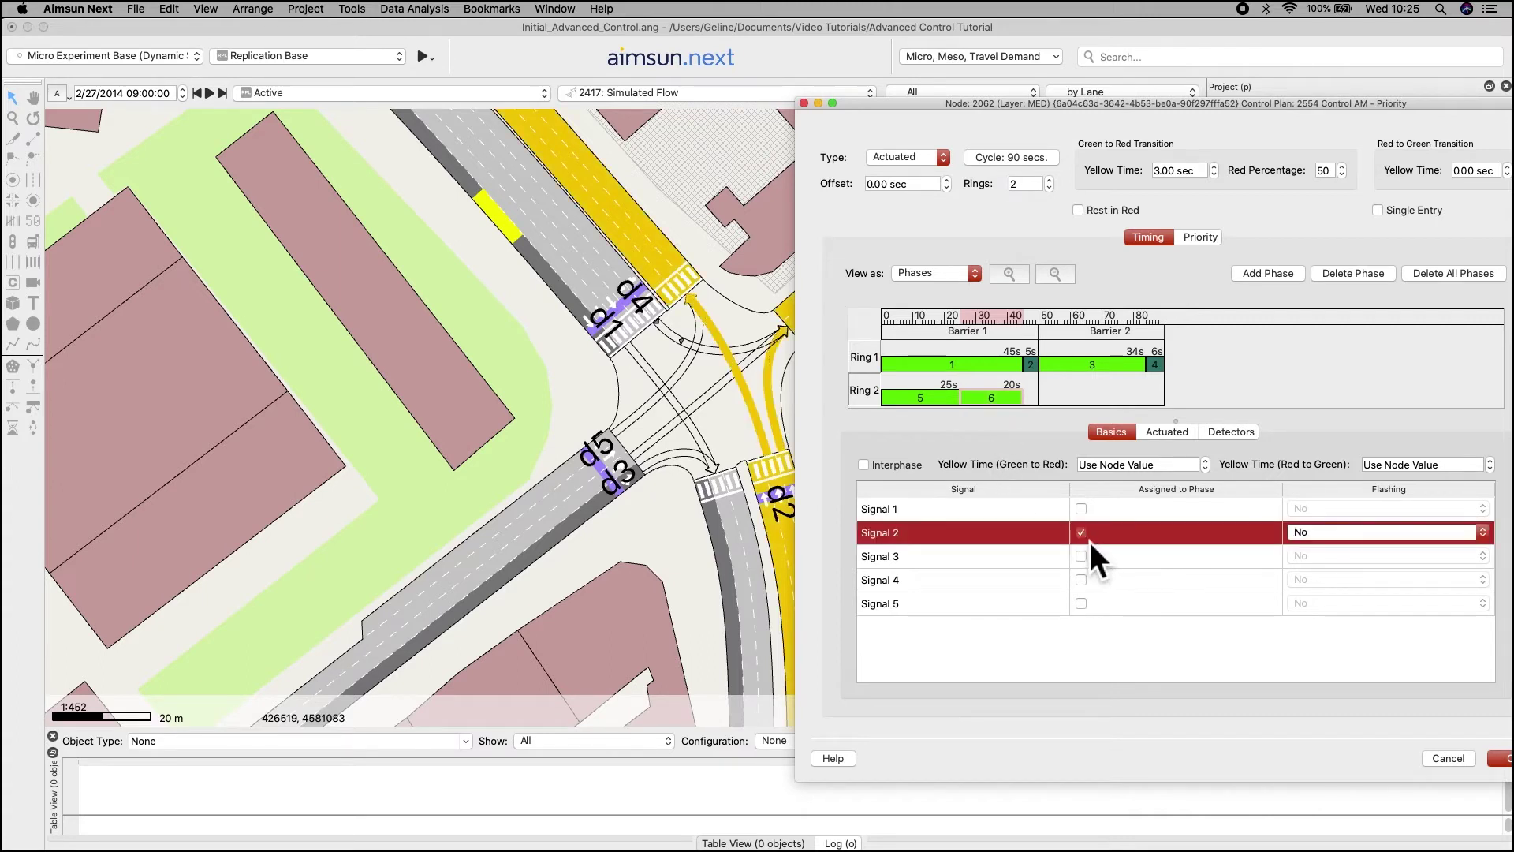
Add phase 7 as a 5-second interphase.
{"action": "left_click", "coordinate": [1269, 280]}
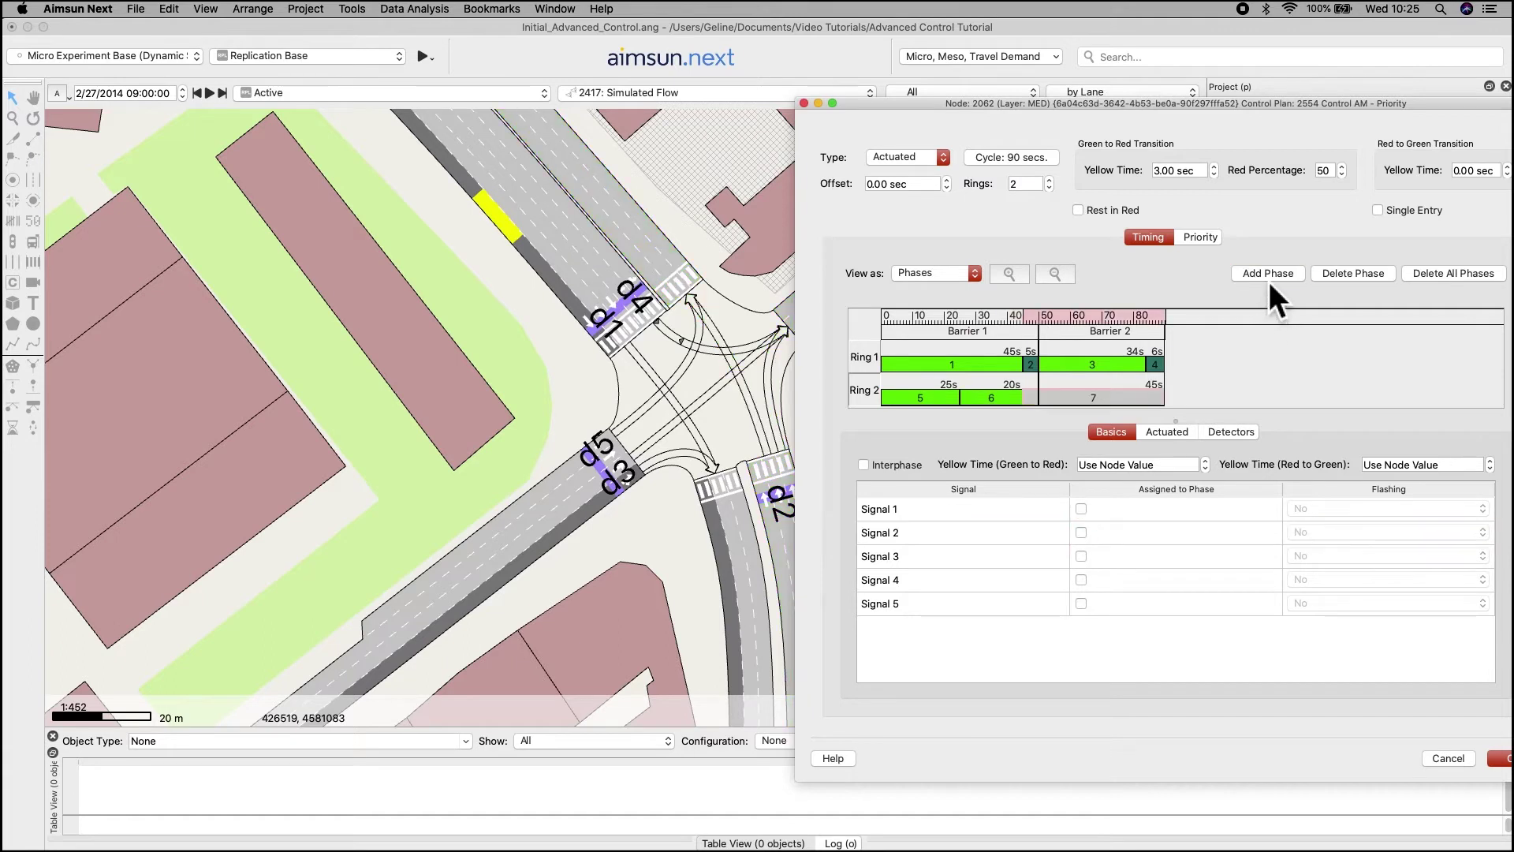
{"action": "left_click_drag", "start_coordinate": [1174, 412], "coordinate": [1128, 410]}
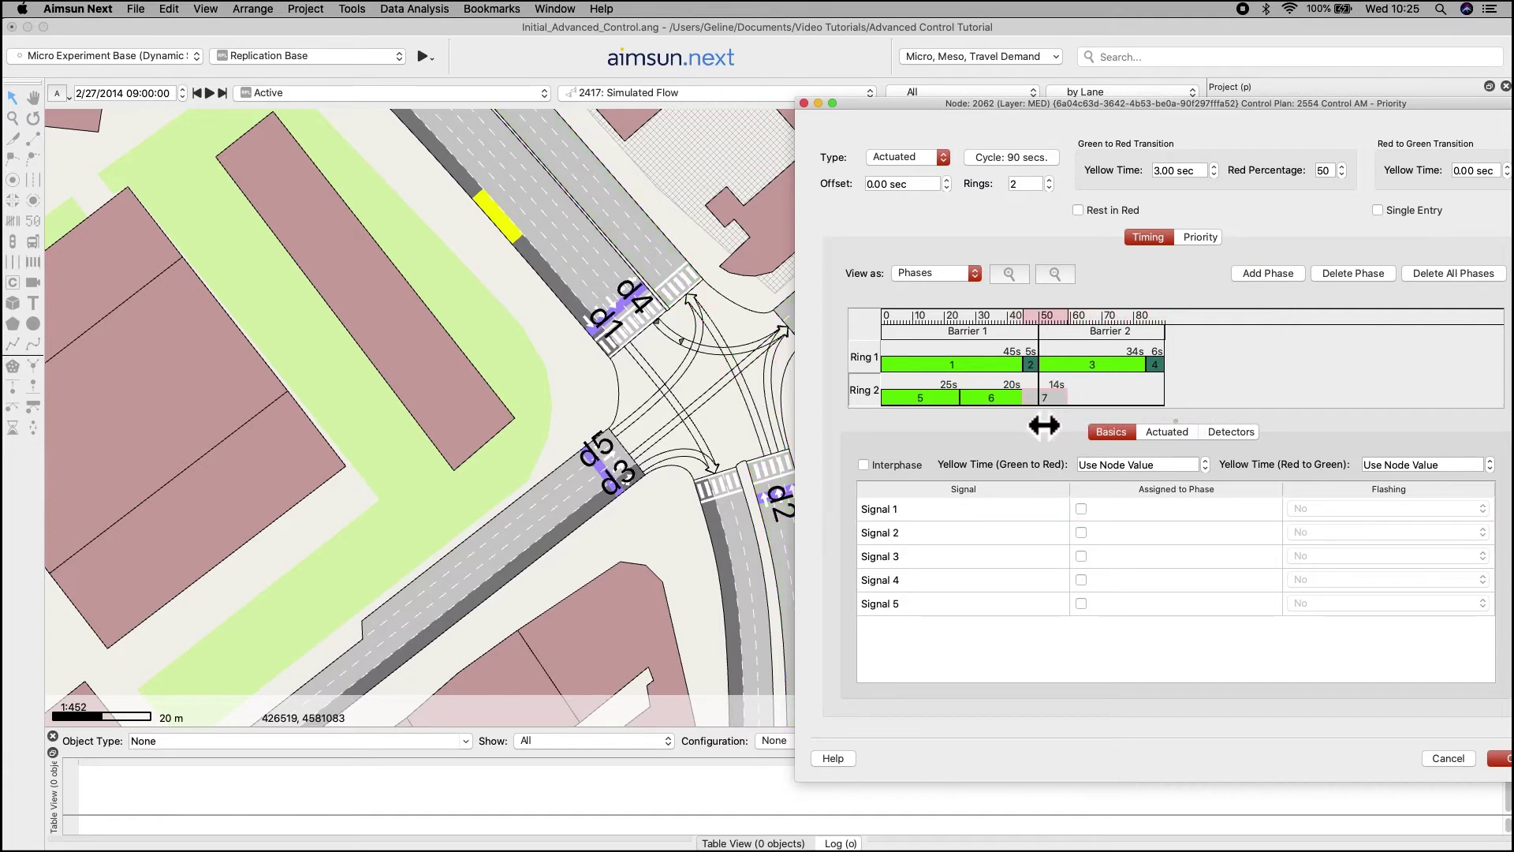
{"action": "left_click_drag", "start_coordinate": [1044, 426], "coordinate": [1016, 423]}
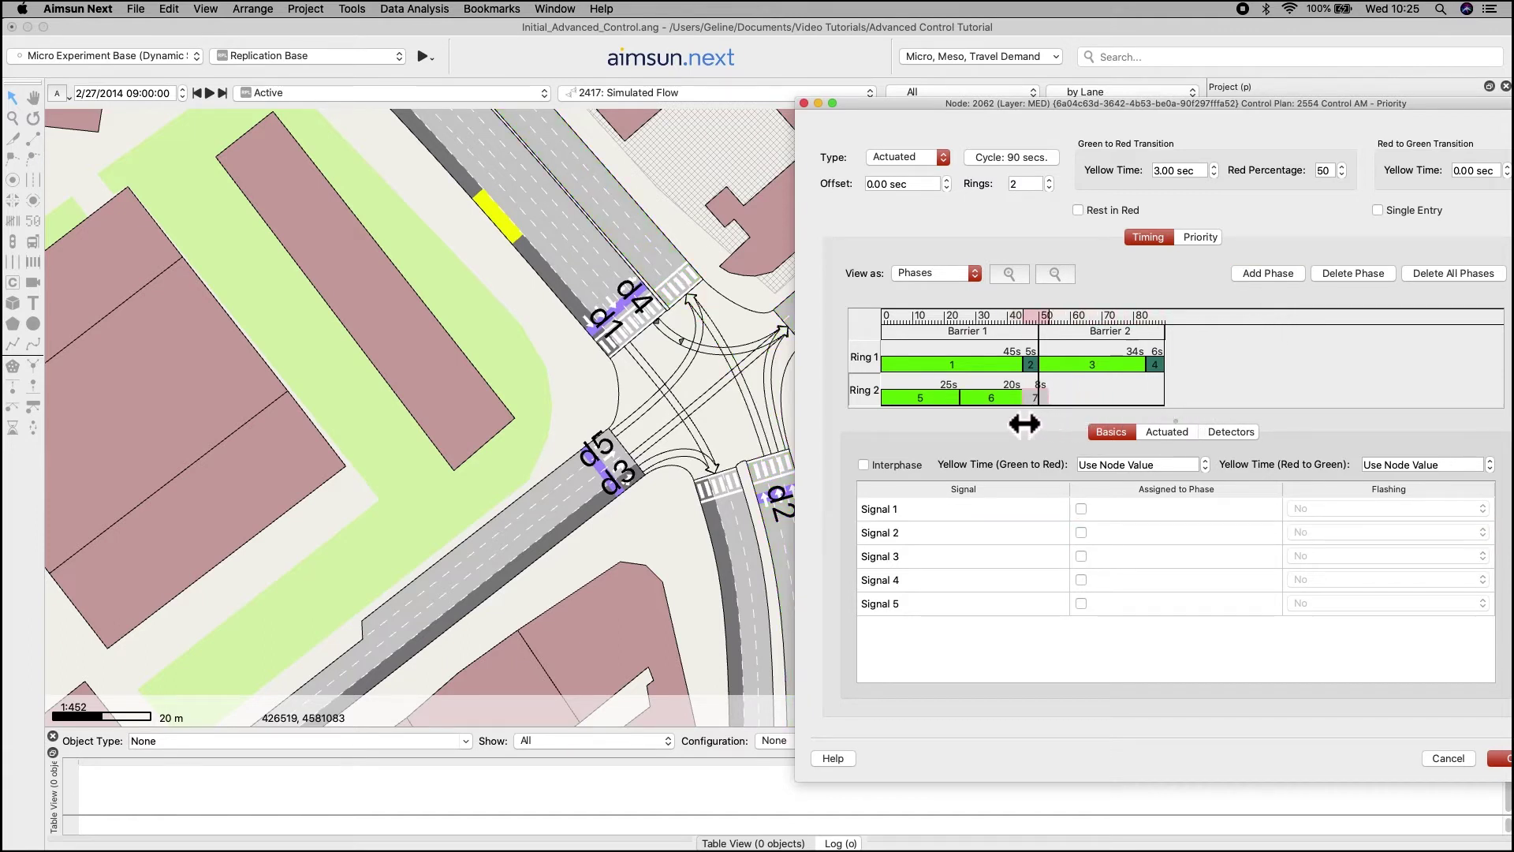
{"action": "left_click", "coordinate": [890, 473]}
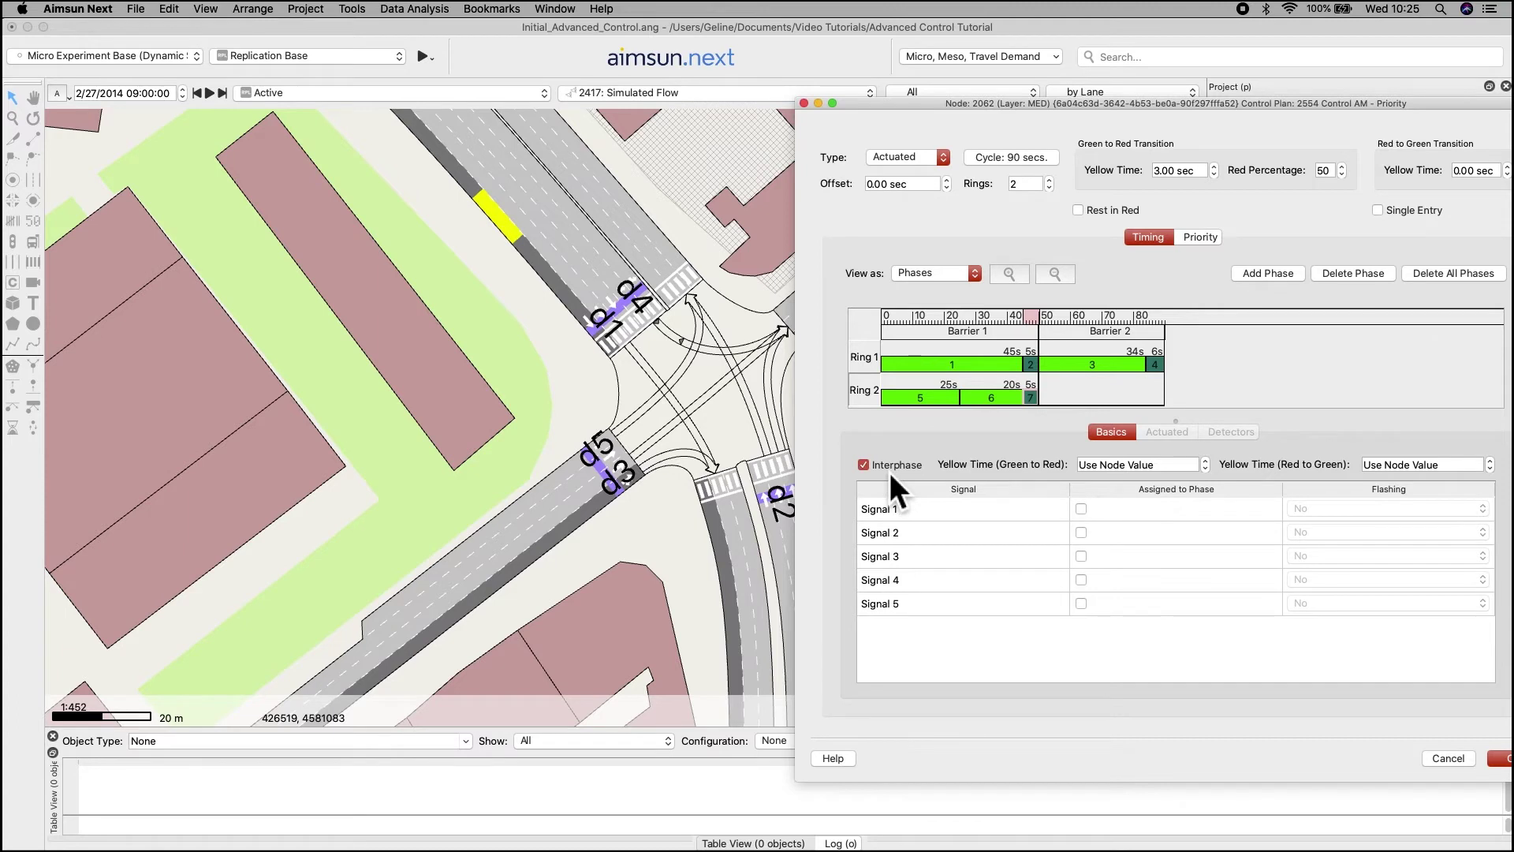
Add a 34 s phase 8 with Signal 5 to Ring 2, followed by interphase phase 9.
{"action": "left_click", "coordinate": [1142, 402]}
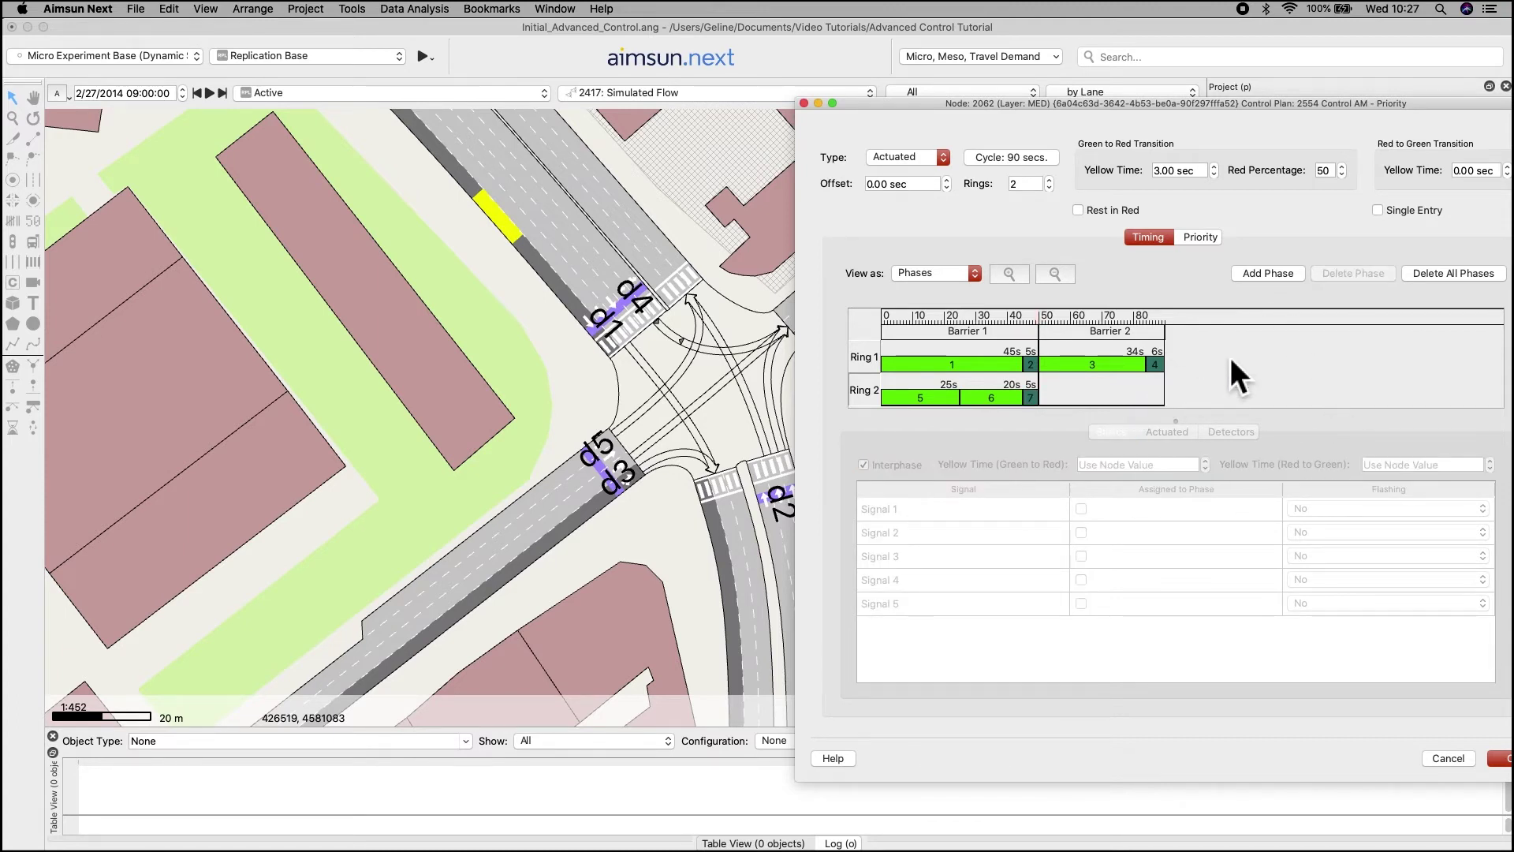
{"action": "left_click", "coordinate": [1271, 277]}
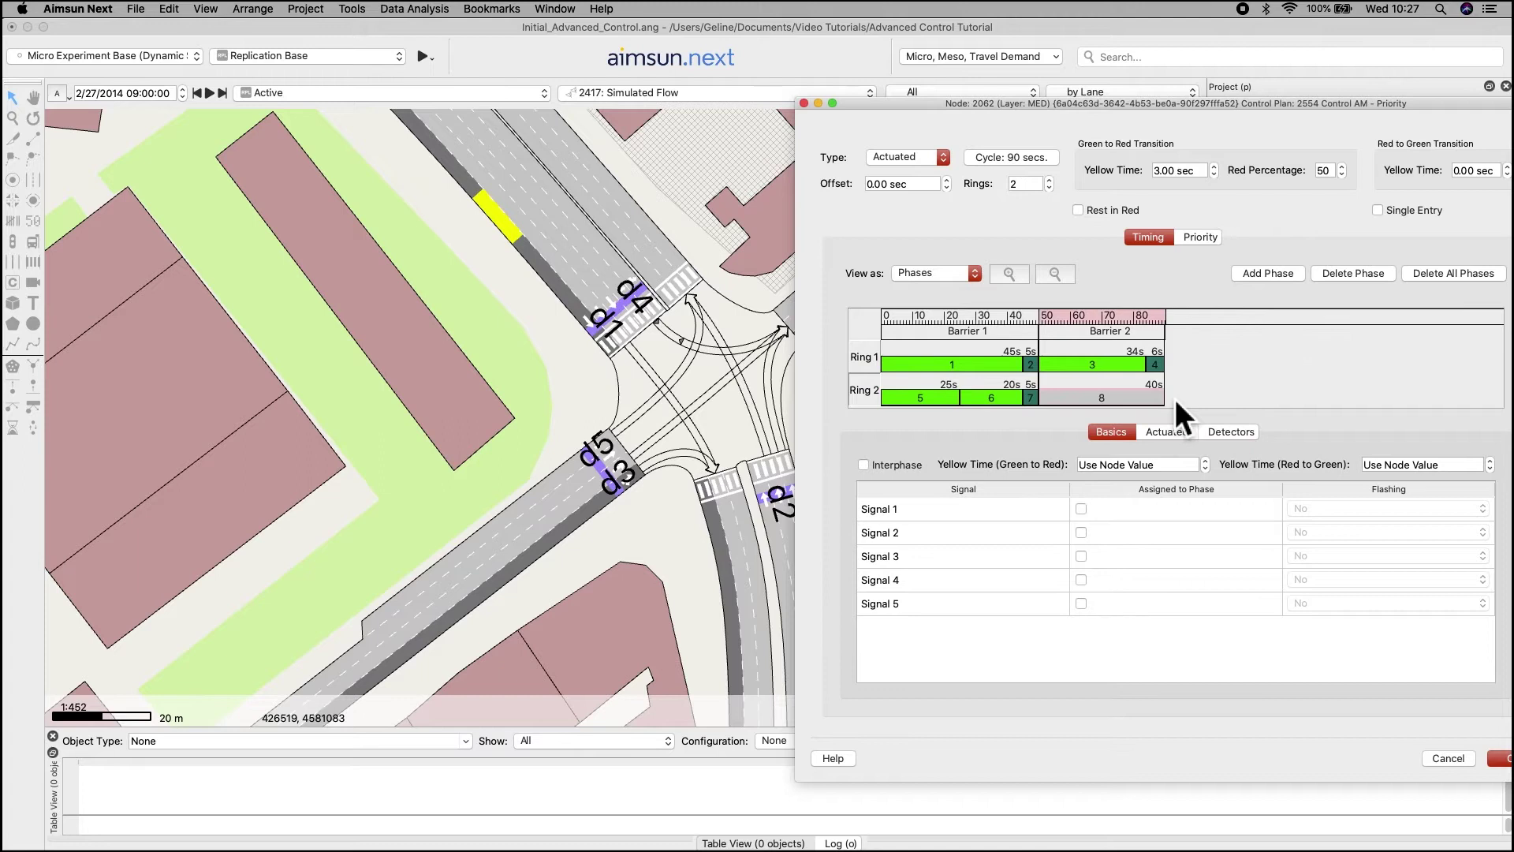
{"action": "left_click_drag", "start_coordinate": [1173, 408], "coordinate": [1153, 412]}
{"action": "left_click", "coordinate": [1019, 610]}
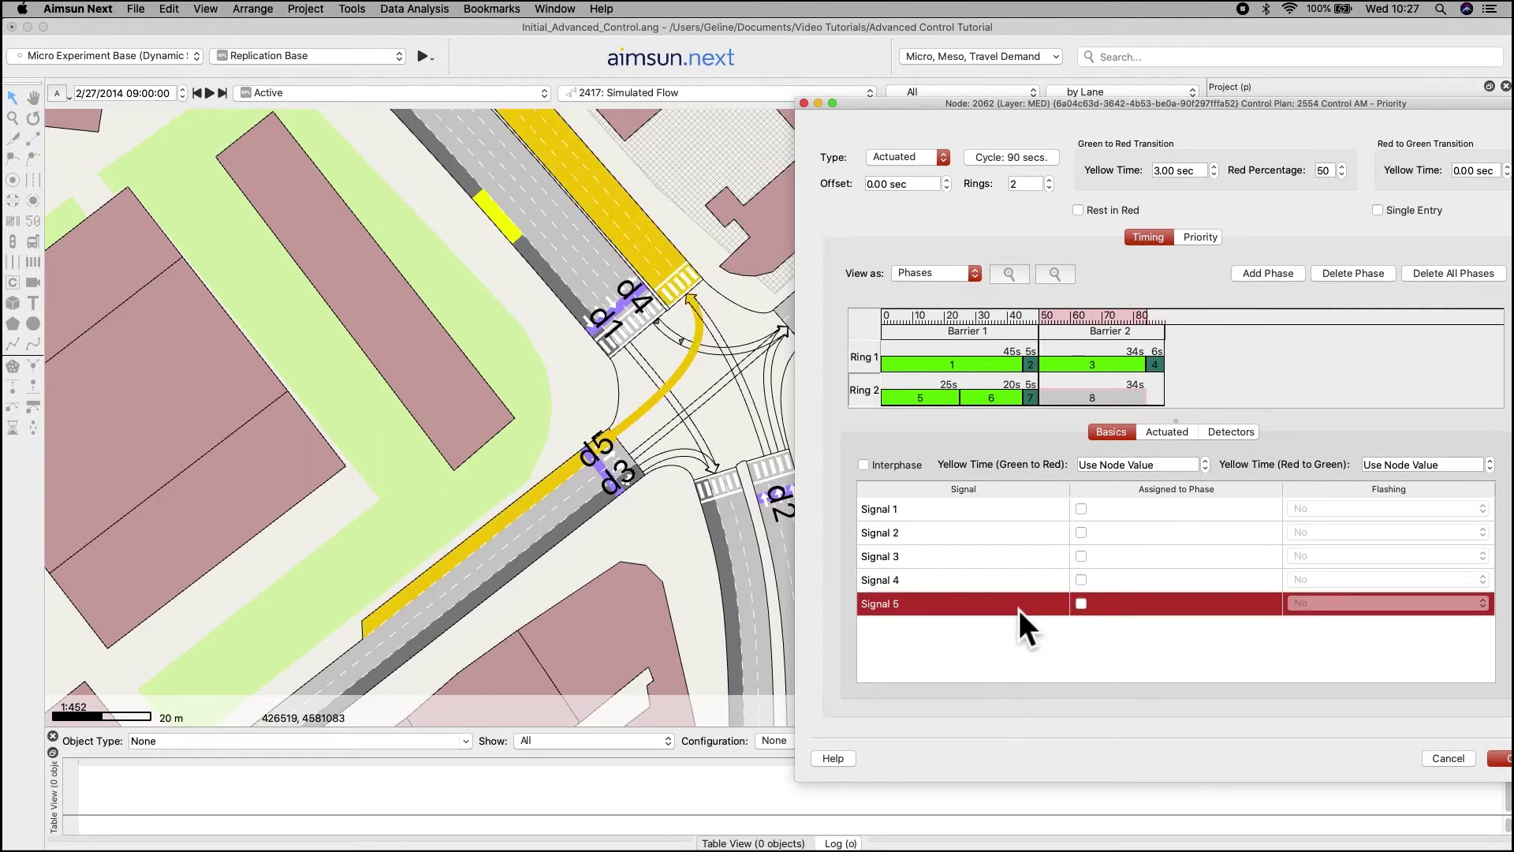
{"action": "left_click", "coordinate": [1081, 604]}
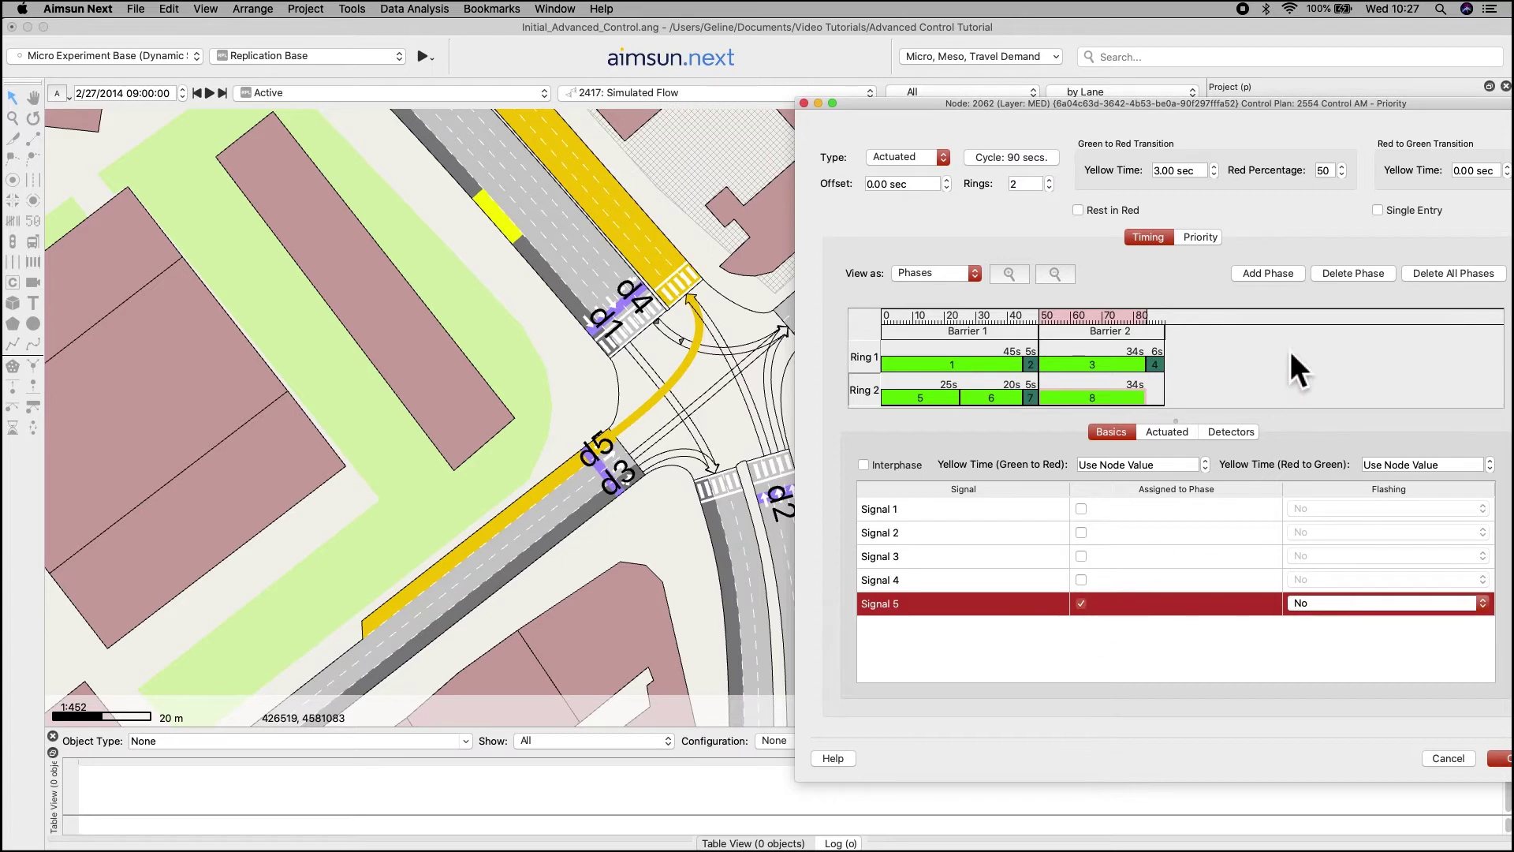
{"action": "left_click", "coordinate": [1272, 280]}
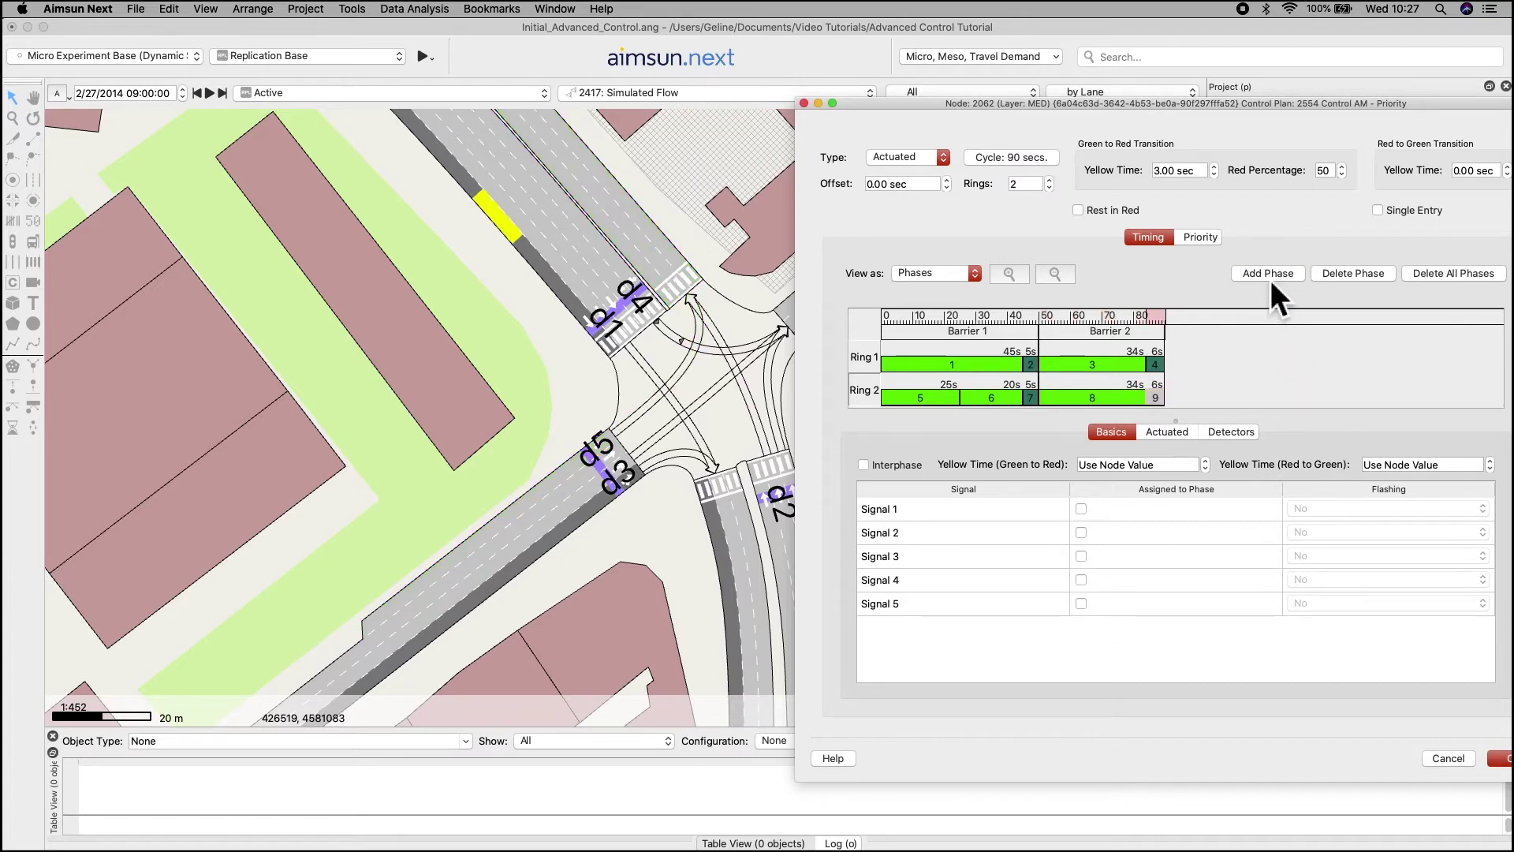
{"action": "left_click", "coordinate": [865, 465]}
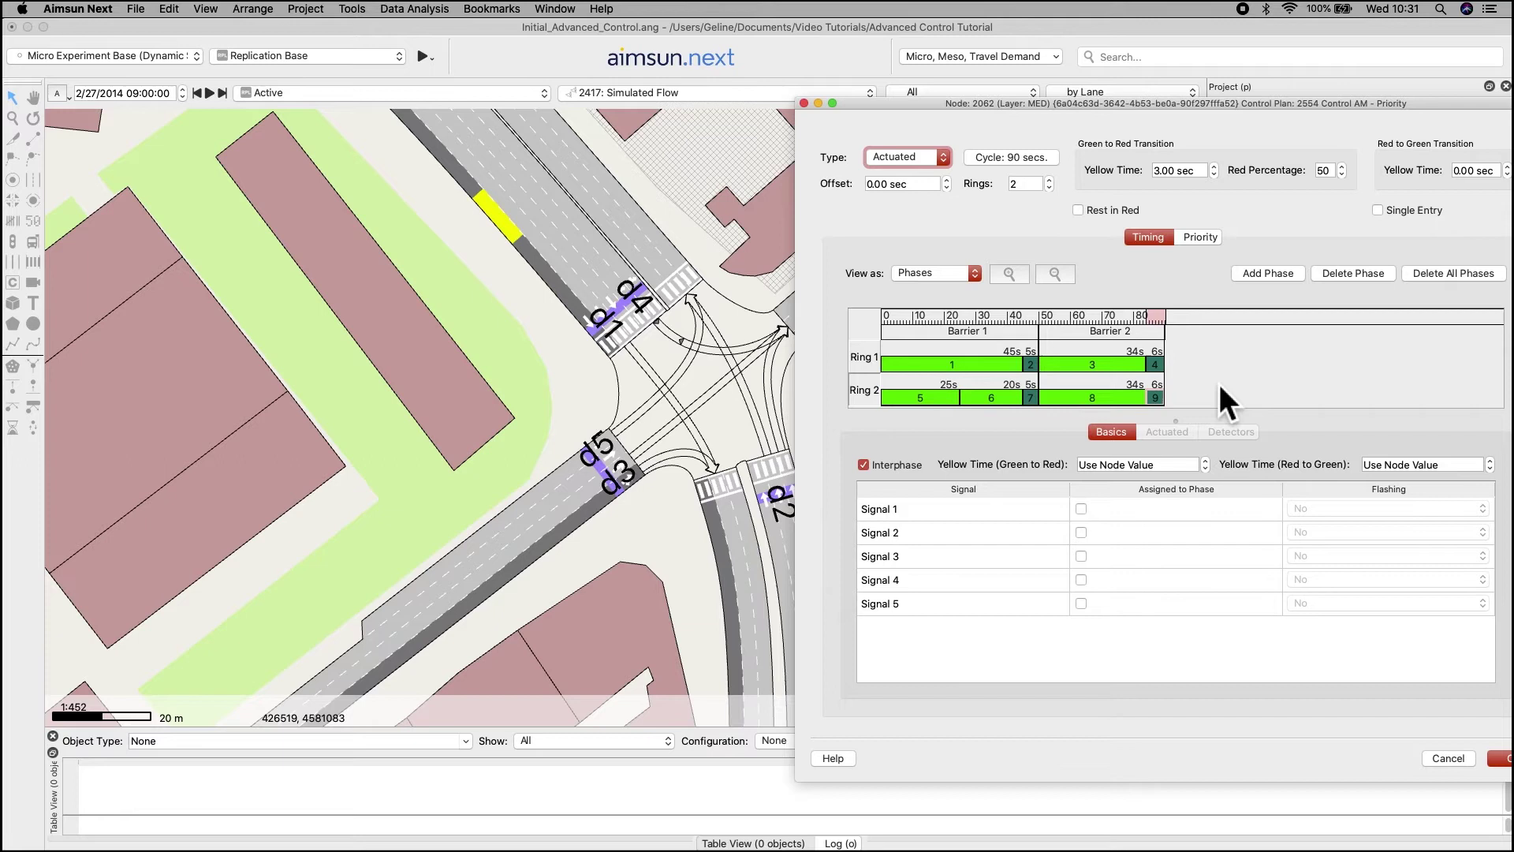
Give phase 1 Min recall with Default enabled, 24 s minimum green and 3 s passage time.
{"action": "left_click", "coordinate": [998, 398]}
{"action": "left_click", "coordinate": [1172, 434]}
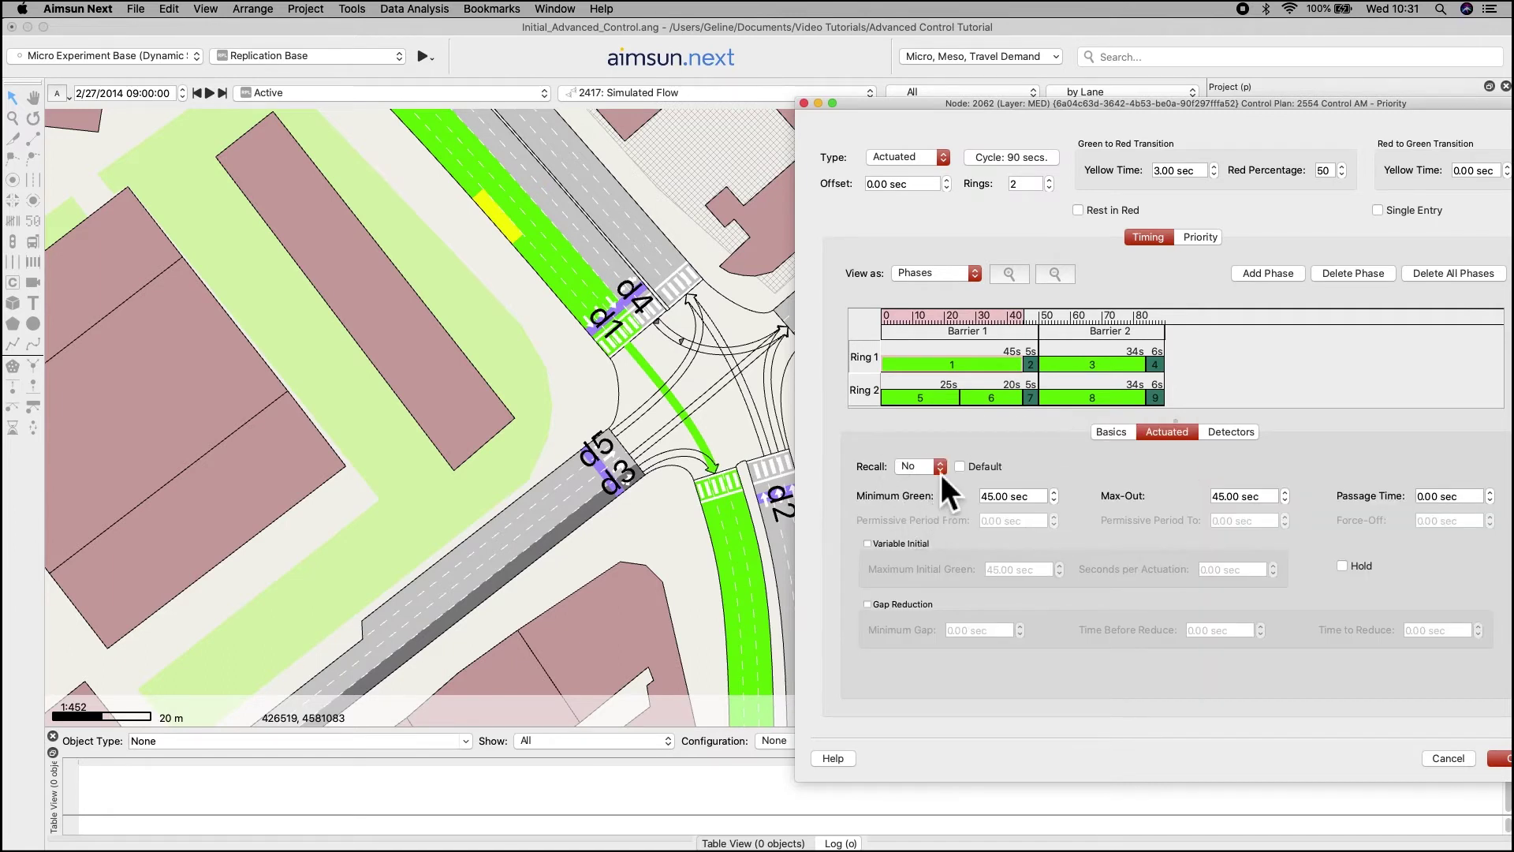
{"action": "left_click", "coordinate": [937, 473]}
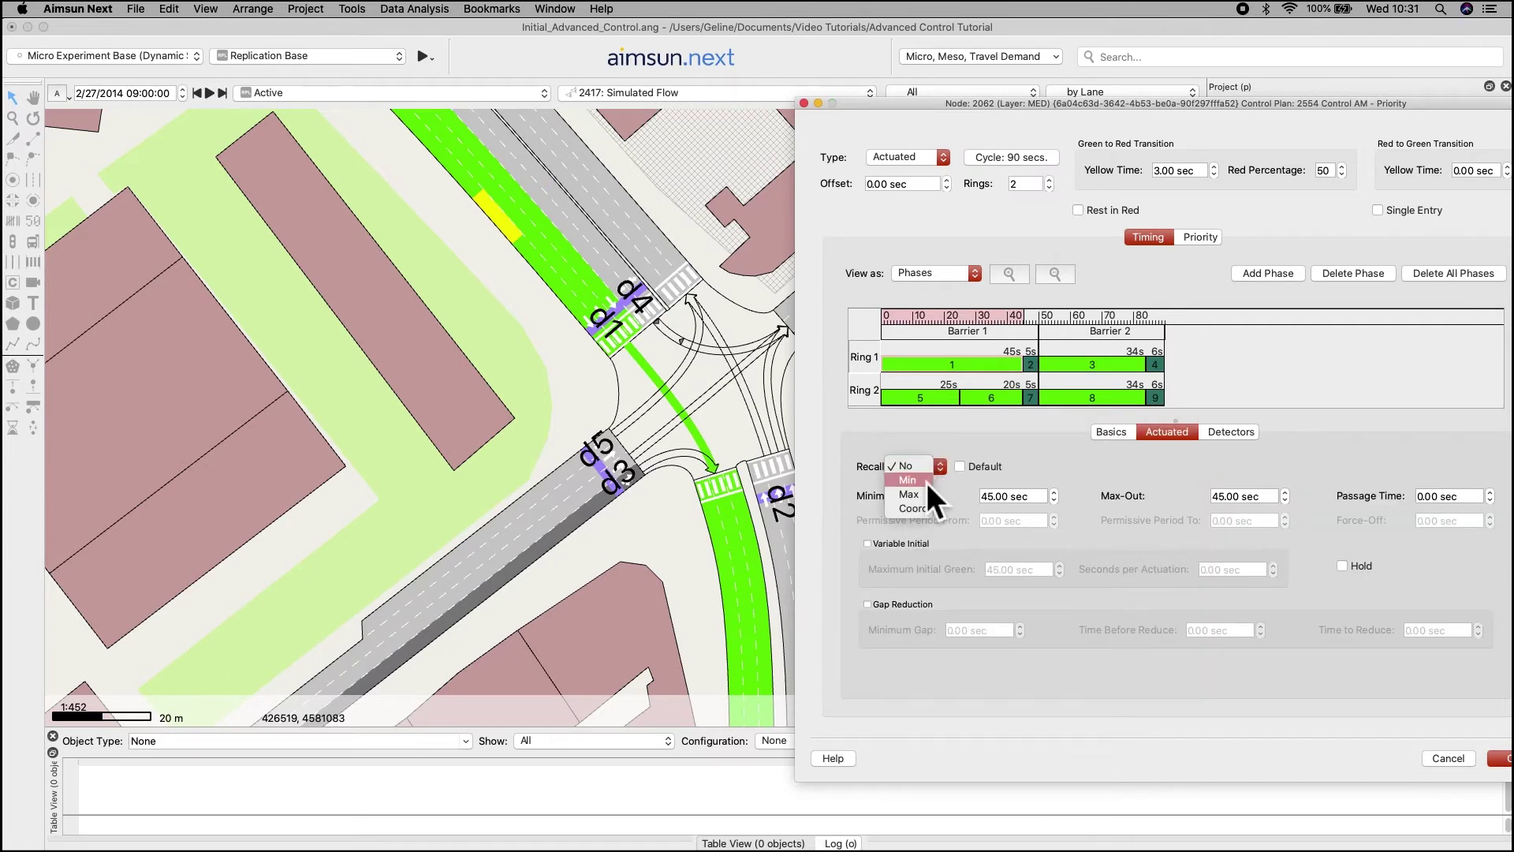
{"action": "left_click", "coordinate": [927, 480]}
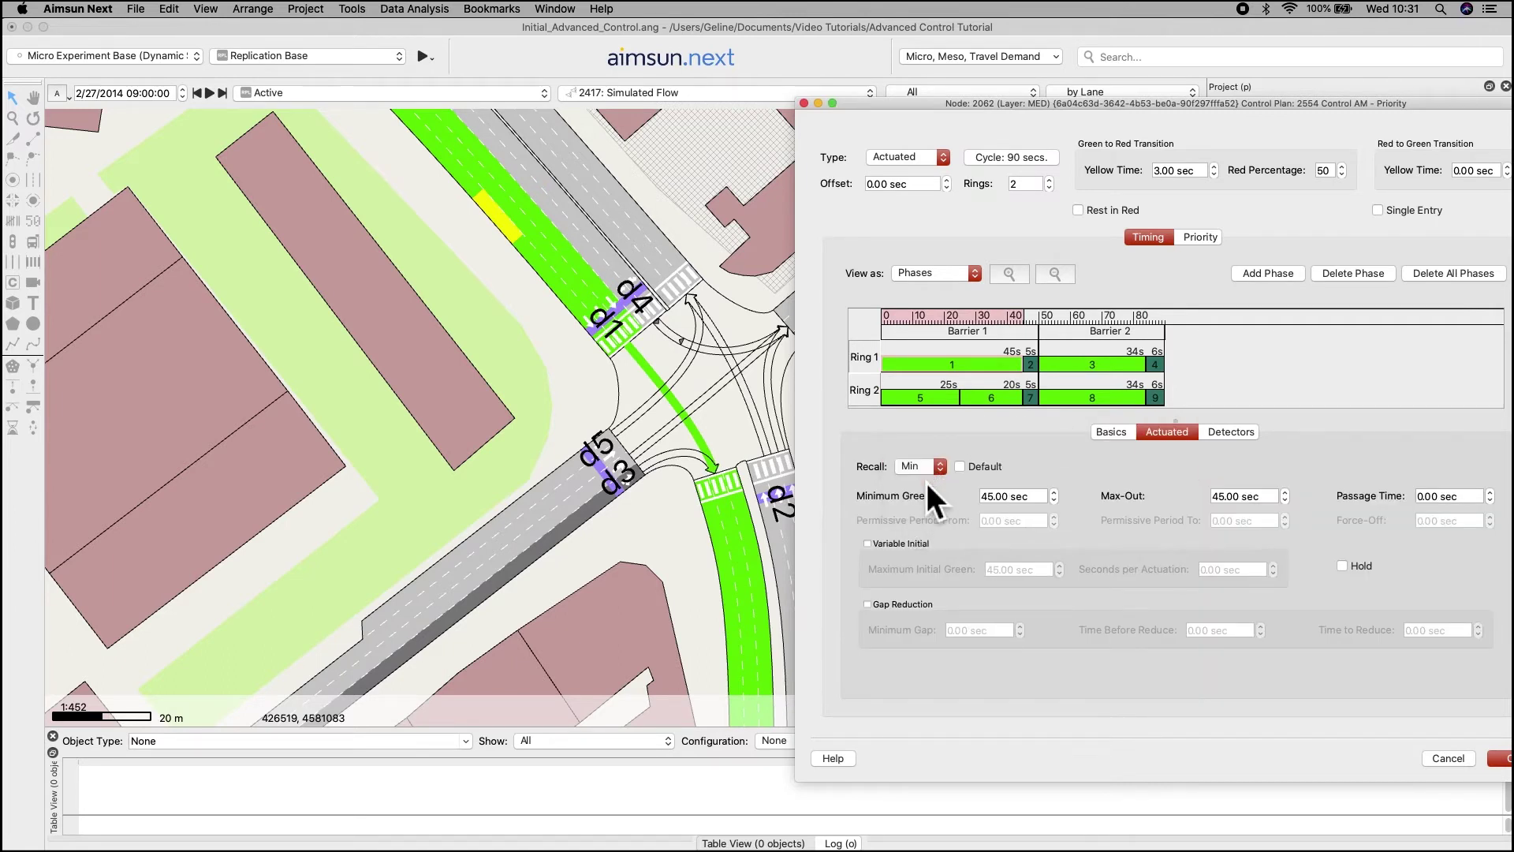
{"action": "left_click", "coordinate": [985, 472]}
{"action": "left_click", "coordinate": [1041, 508]}
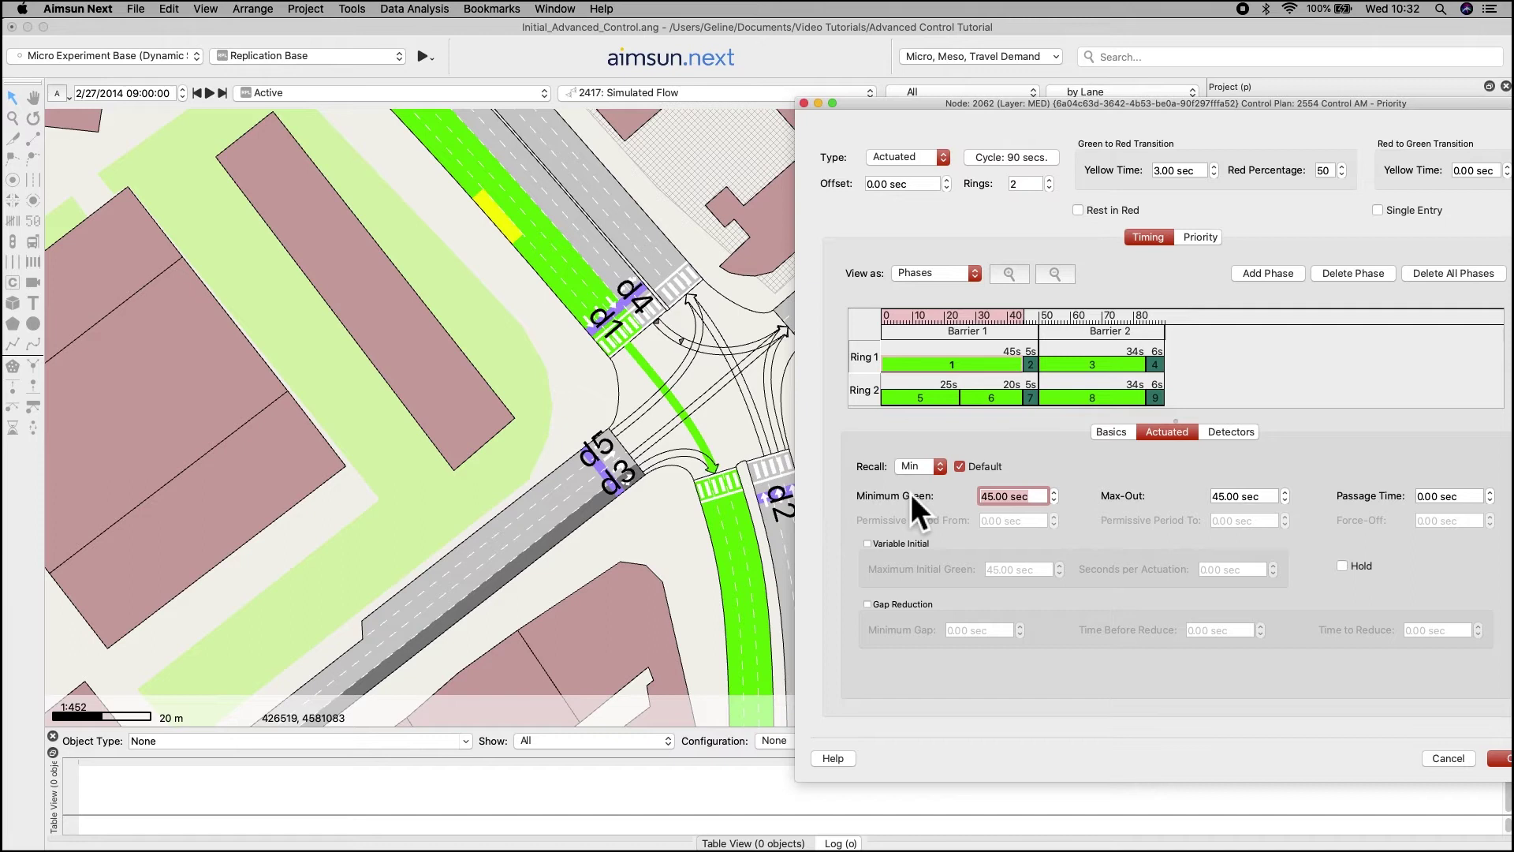
{"action": "type", "text": "24"}
{"action": "left_click", "coordinate": [1441, 497]}
{"action": "type", "text": "3.00"}
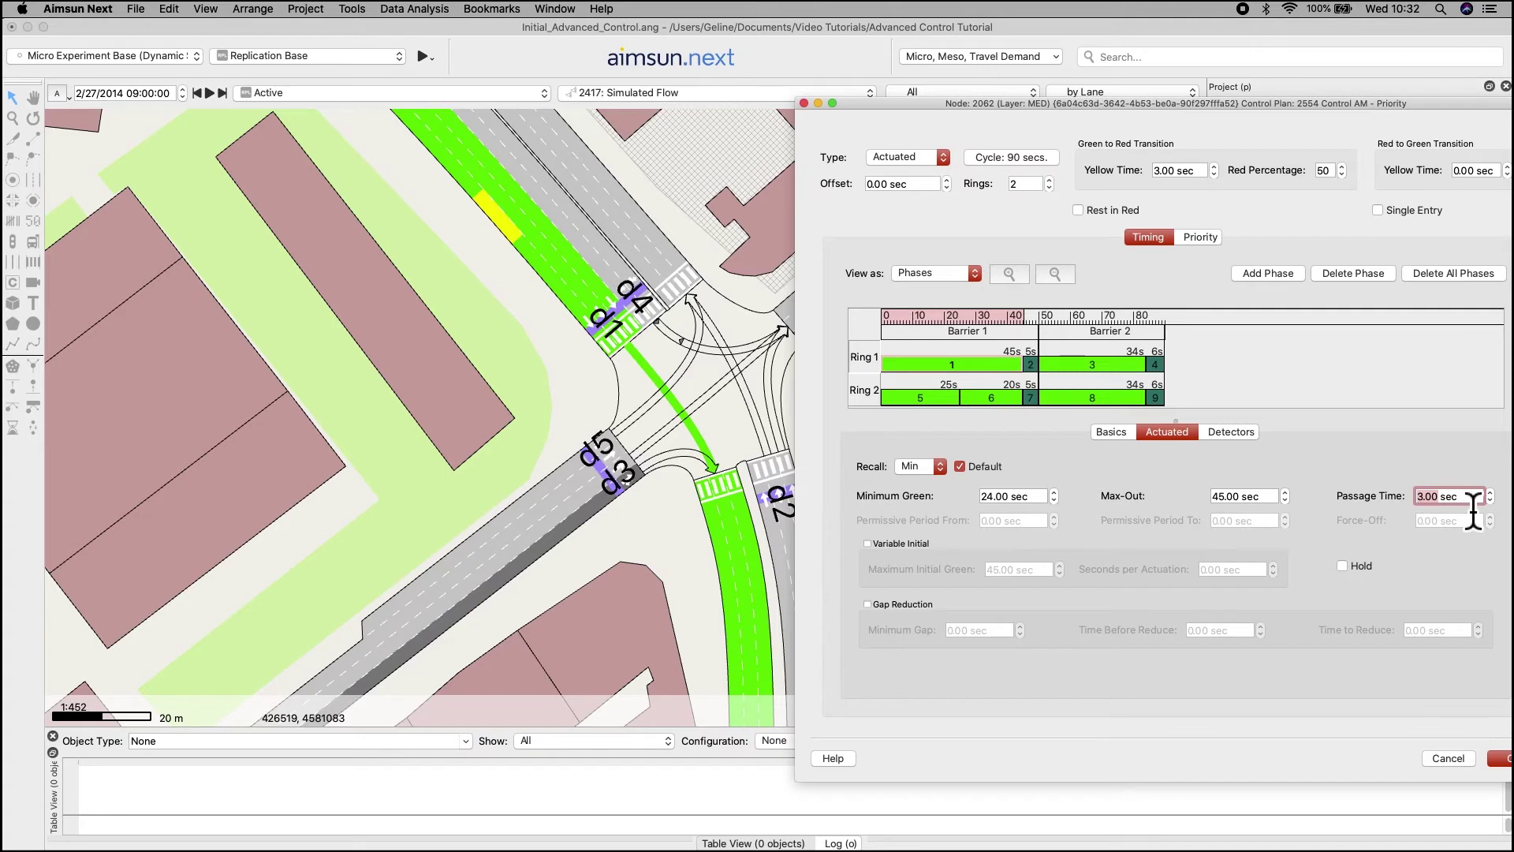
{"action": "left_click", "coordinate": [1150, 363]}
Set phase 3's minimum green to 10 s and its passage time to 3 s.
{"action": "left_click", "coordinate": [1133, 372]}
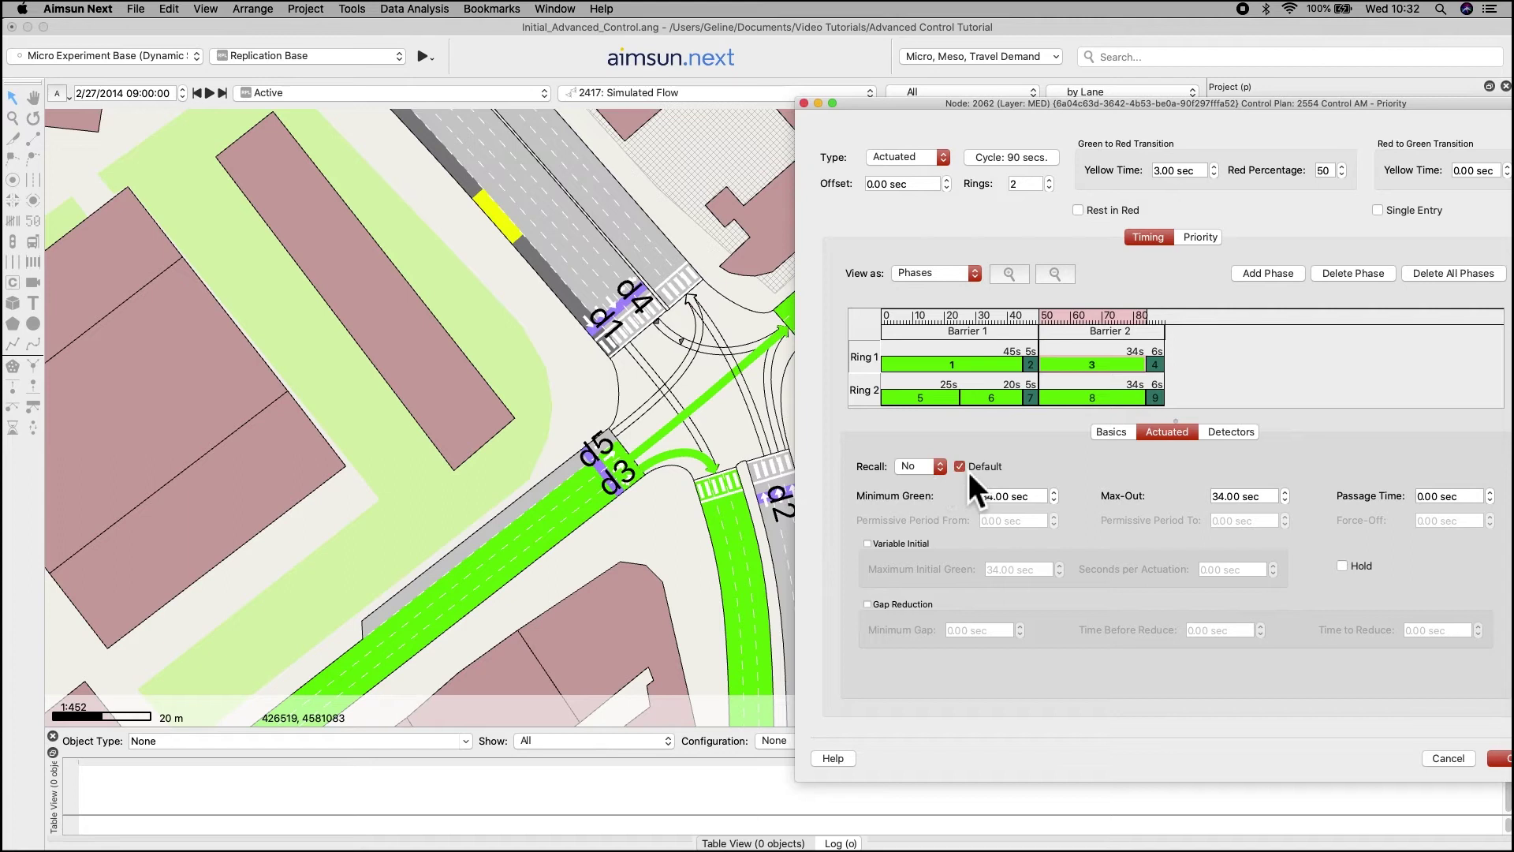
{"action": "left_click_drag", "start_coordinate": [1032, 497], "coordinate": [991, 498]}
{"action": "type", "text": "1"}
{"action": "left_click", "coordinate": [1472, 498]}
{"action": "key", "text": "Up"}
{"action": "key", "text": "Up"}
{"action": "key", "text": "Up"}
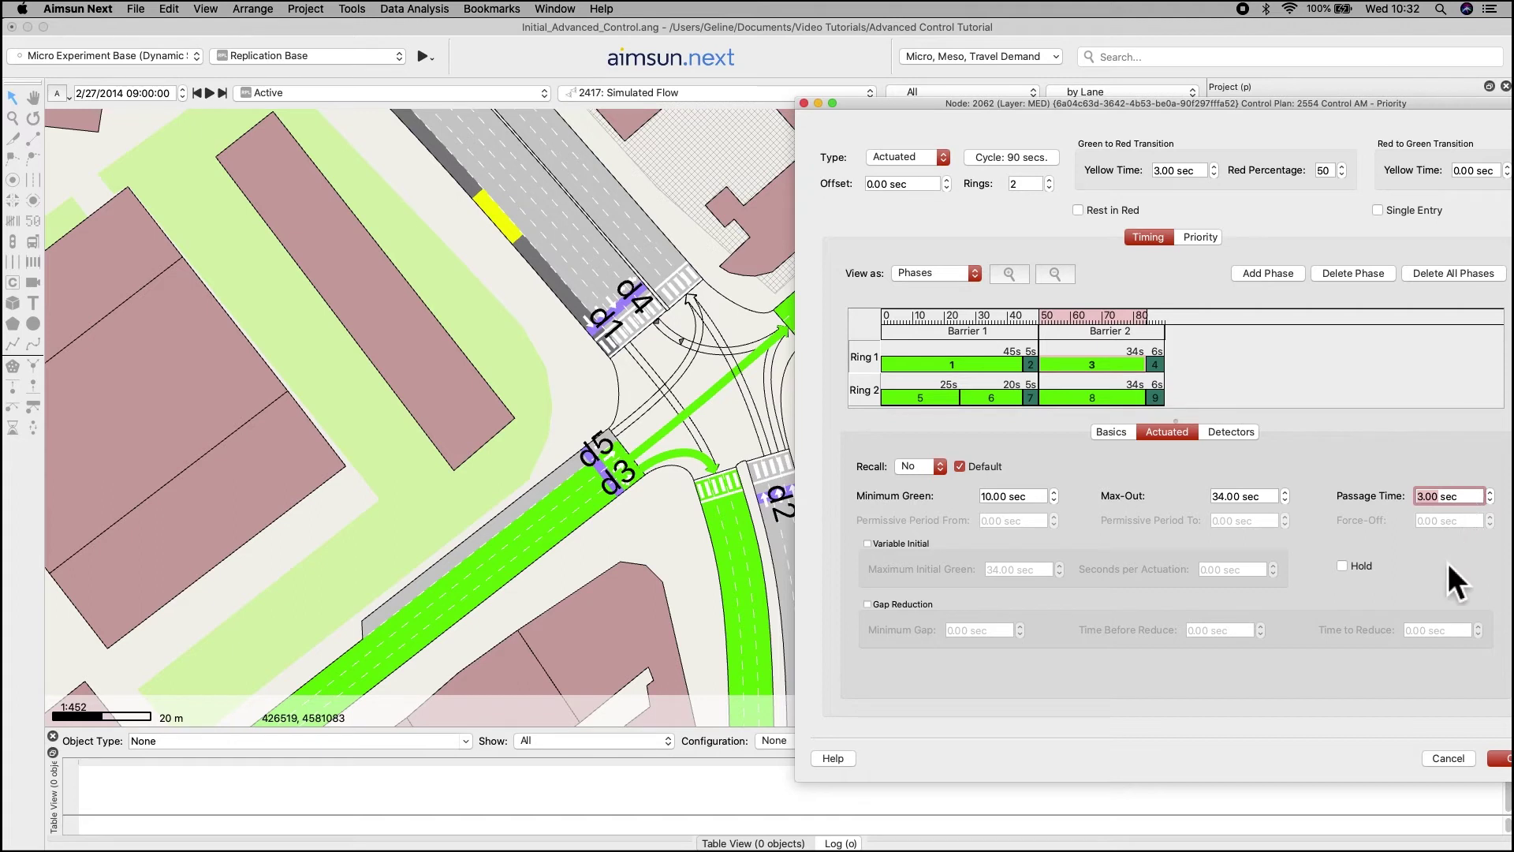
{"action": "key", "text": "Tab"}
Enable gap reduction on phase 3 with 10 s before reduce and 20 s to reduce.
{"action": "left_click", "coordinate": [875, 610]}
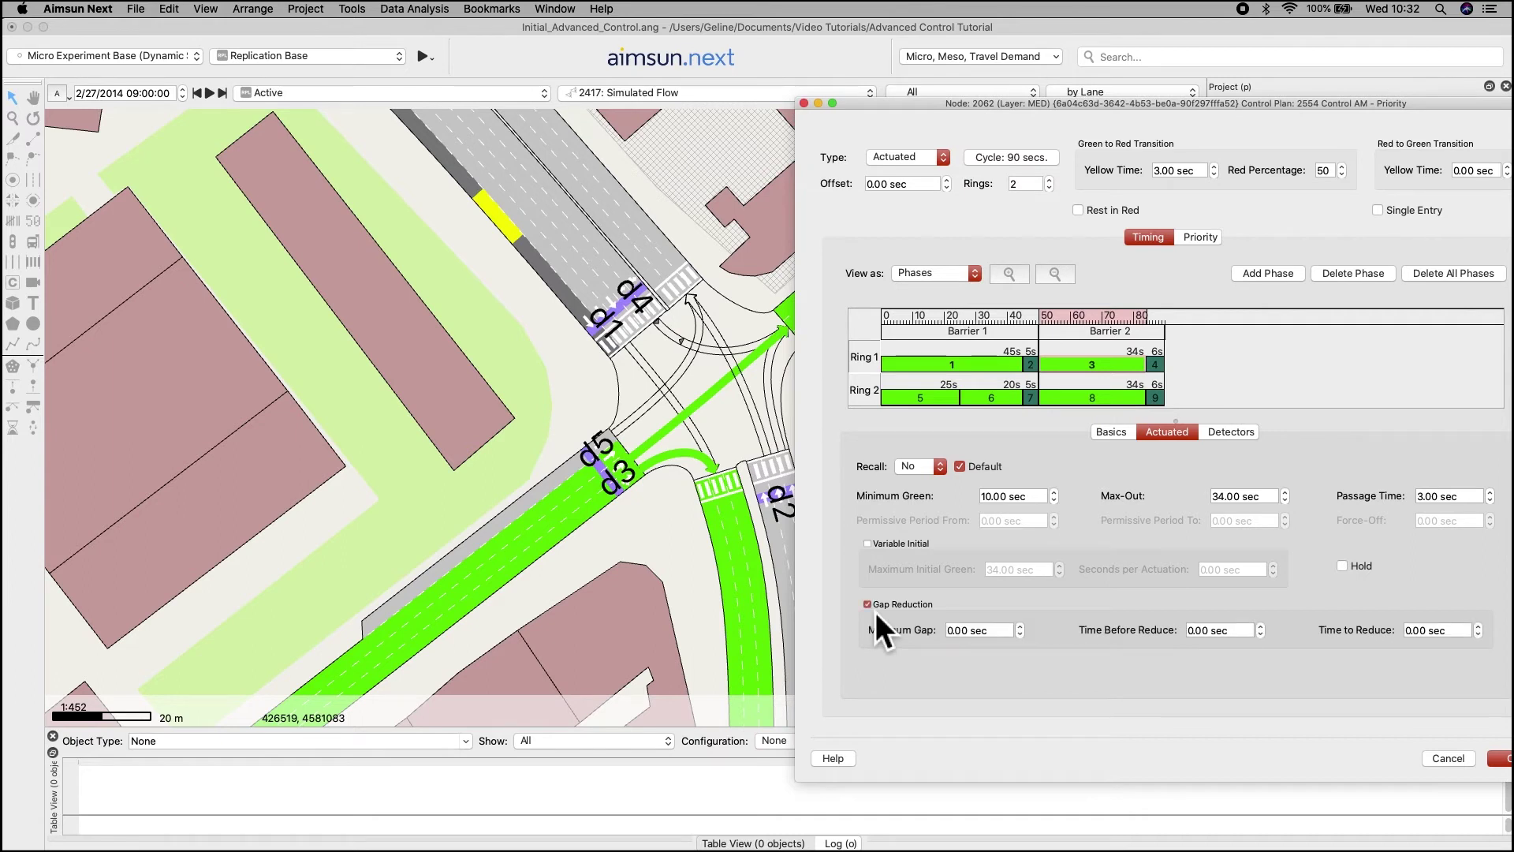
{"action": "double_click", "coordinate": [1007, 635]}
{"action": "type", "text": "1"}
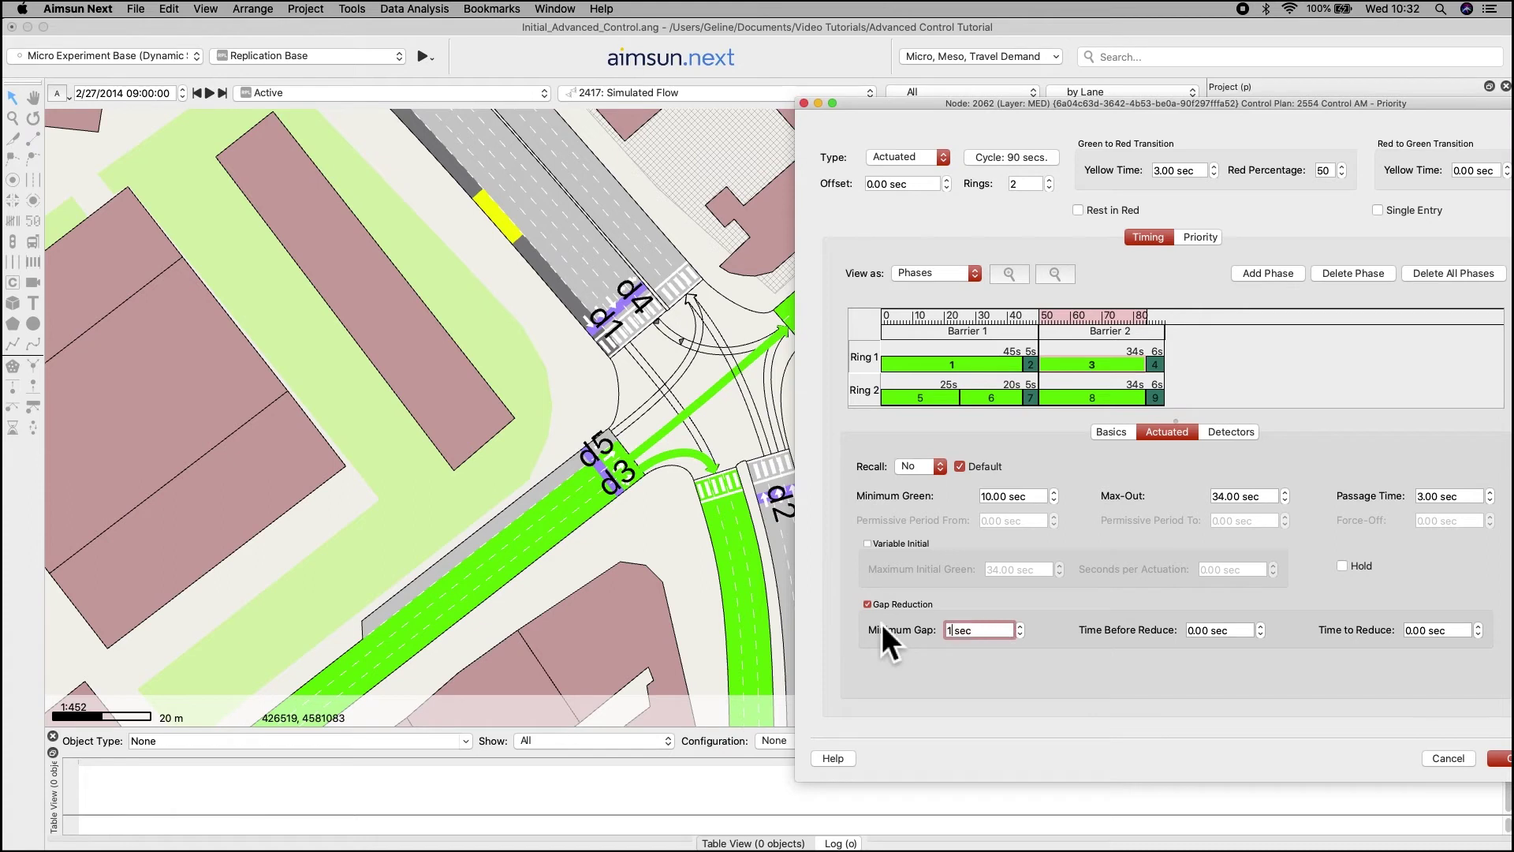
{"action": "left_click", "coordinate": [1213, 631]}
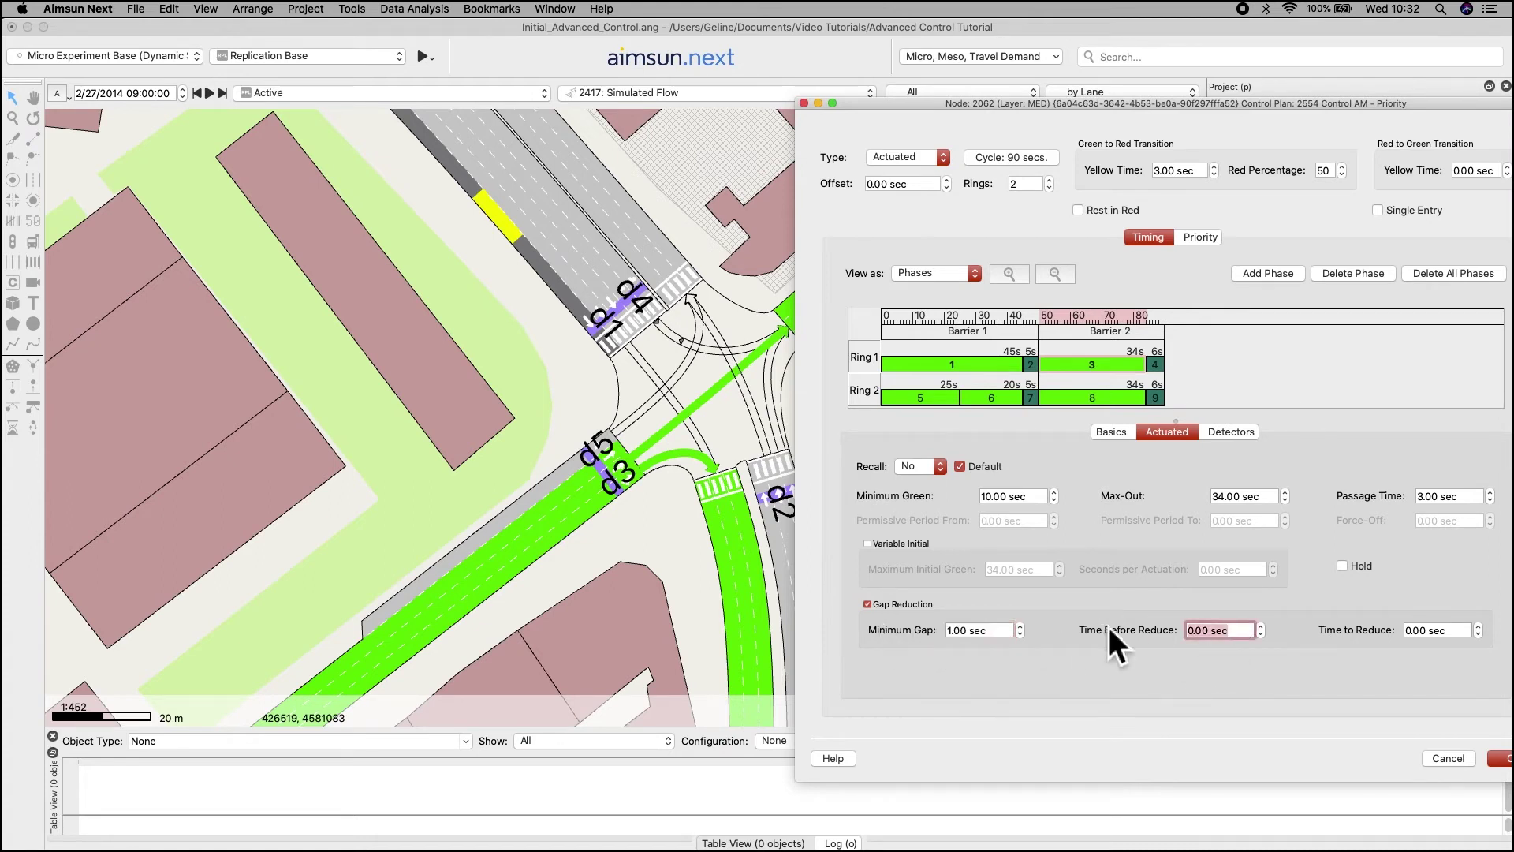
{"action": "type", "text": "10"}
{"action": "left_click", "coordinate": [1438, 631]}
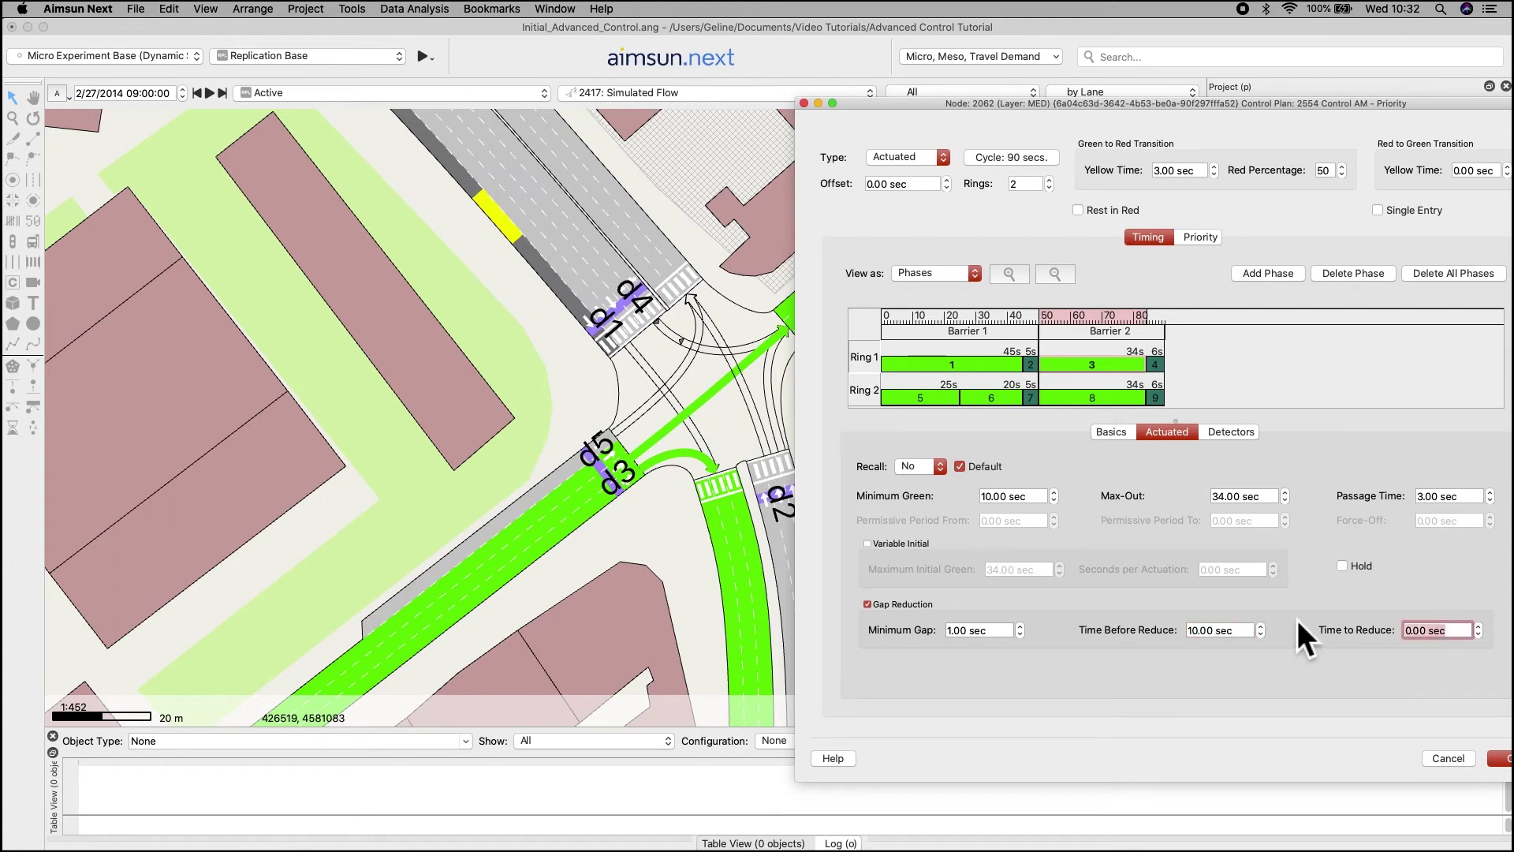
{"action": "type", "text": "20"}
{"action": "left_click", "coordinate": [1324, 539]}
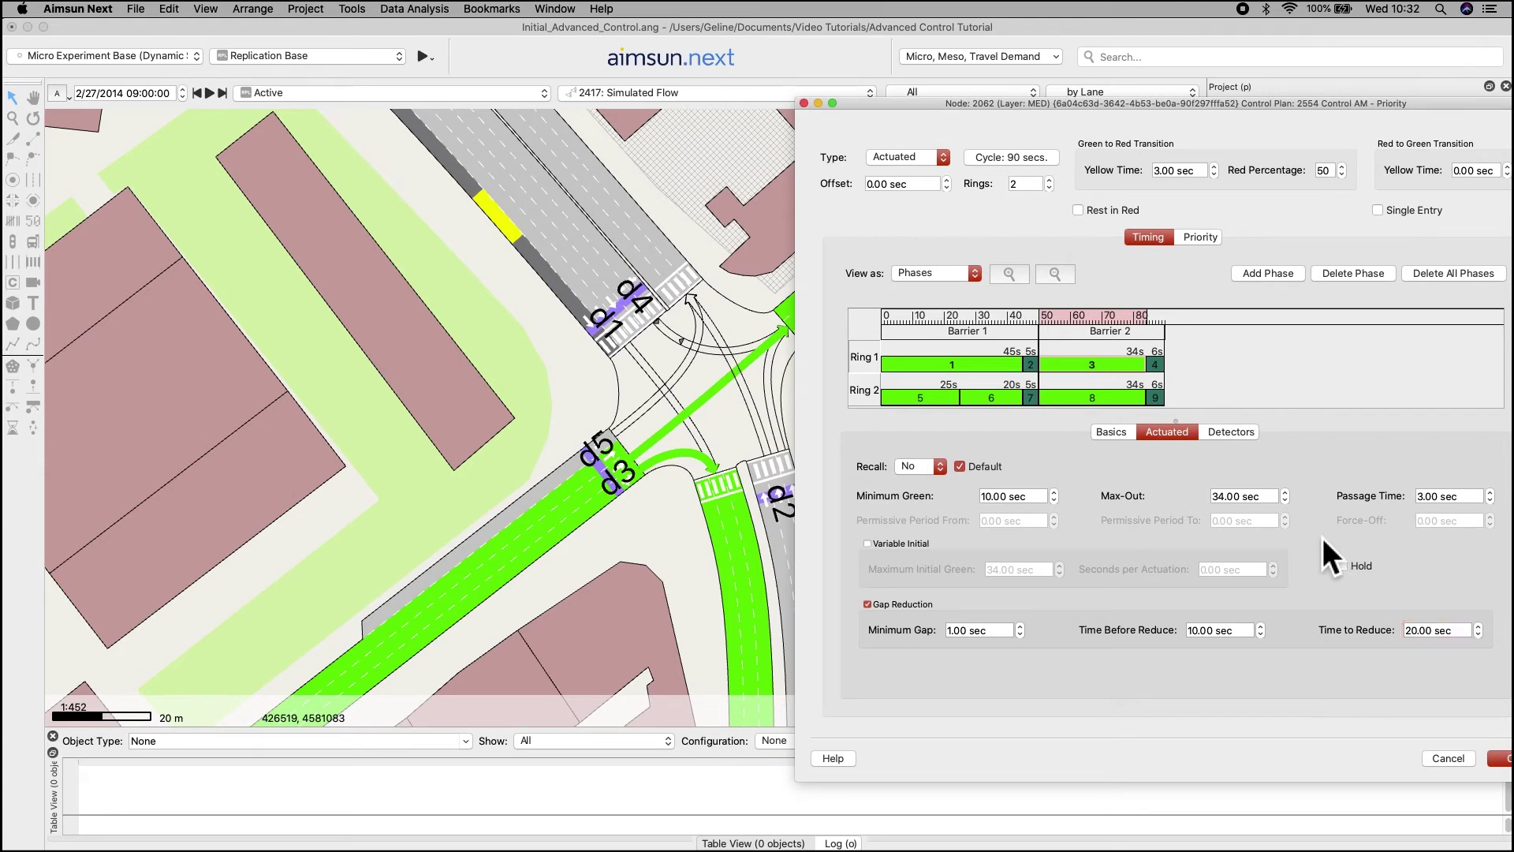
Set phase 5's actuated minimum green to 20 s and passage time to 3 s.
{"action": "left_click", "coordinate": [965, 414]}
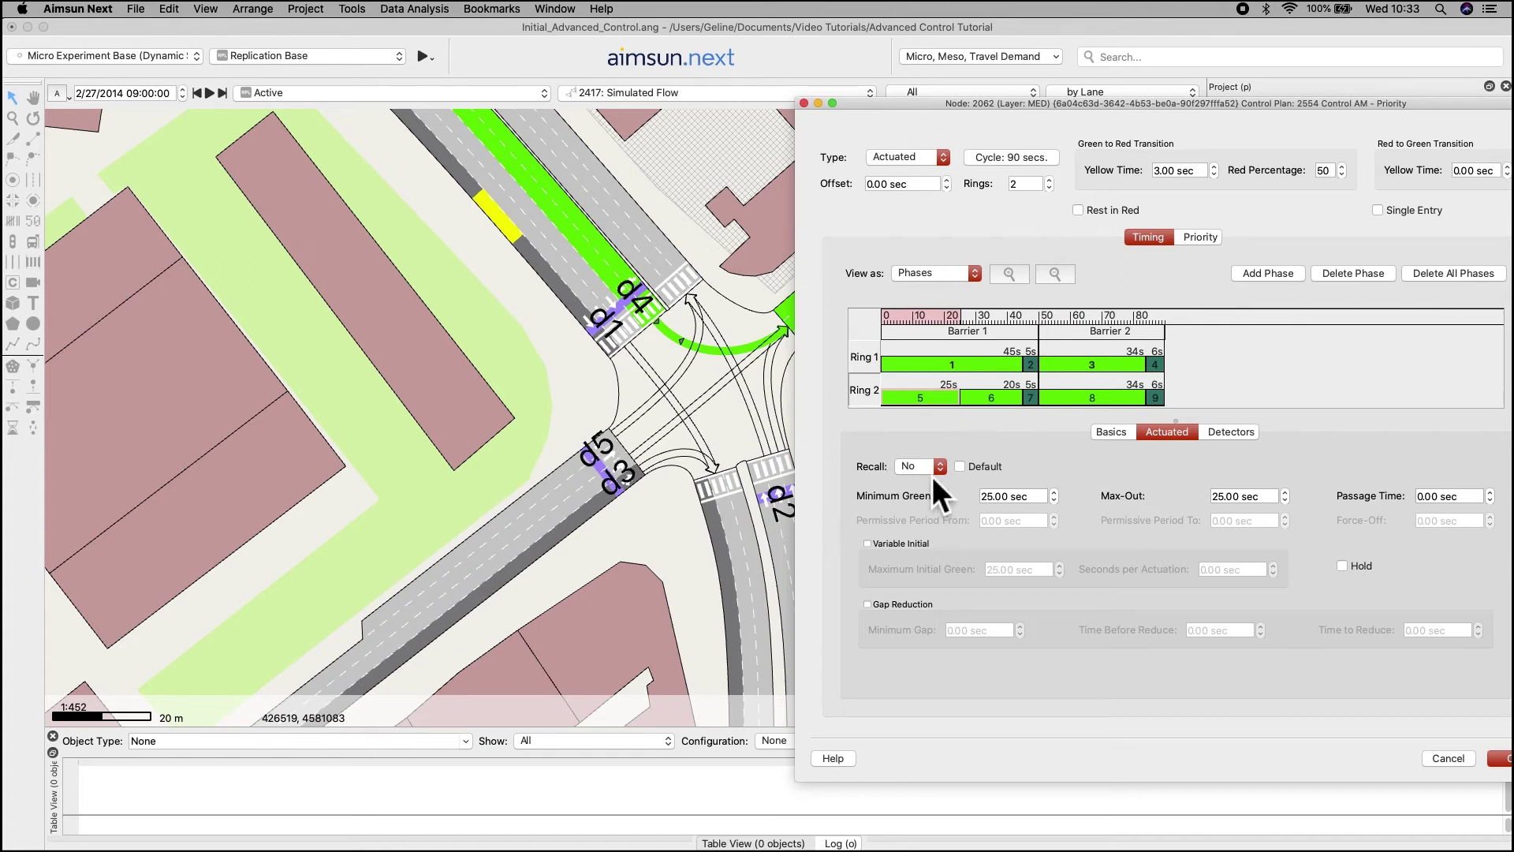
{"action": "double_click", "coordinate": [1016, 498]}
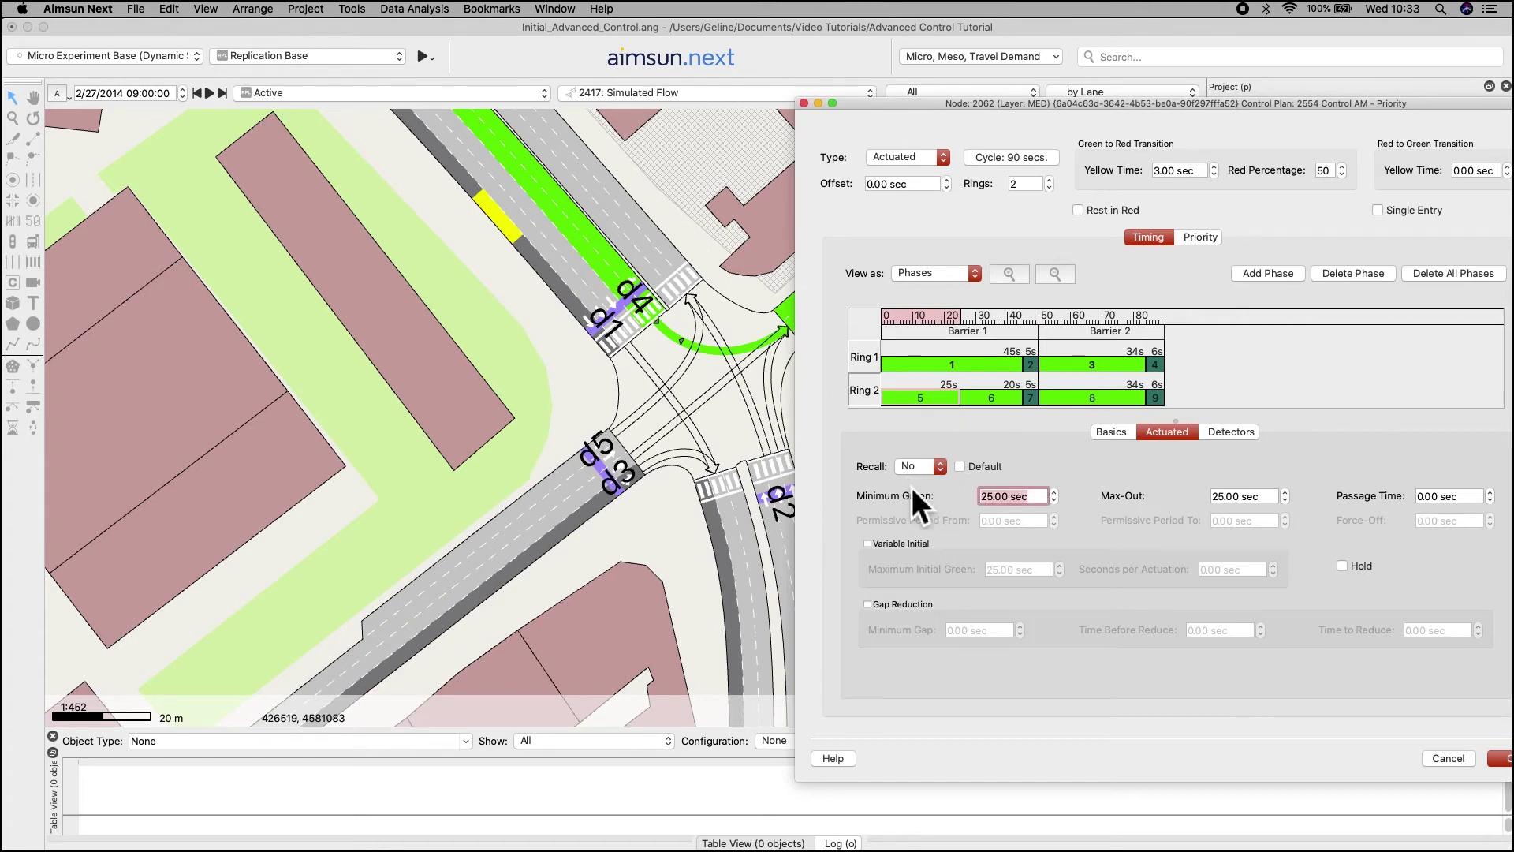
{"action": "type", "text": "20"}
{"action": "double_click", "coordinate": [1467, 501]}
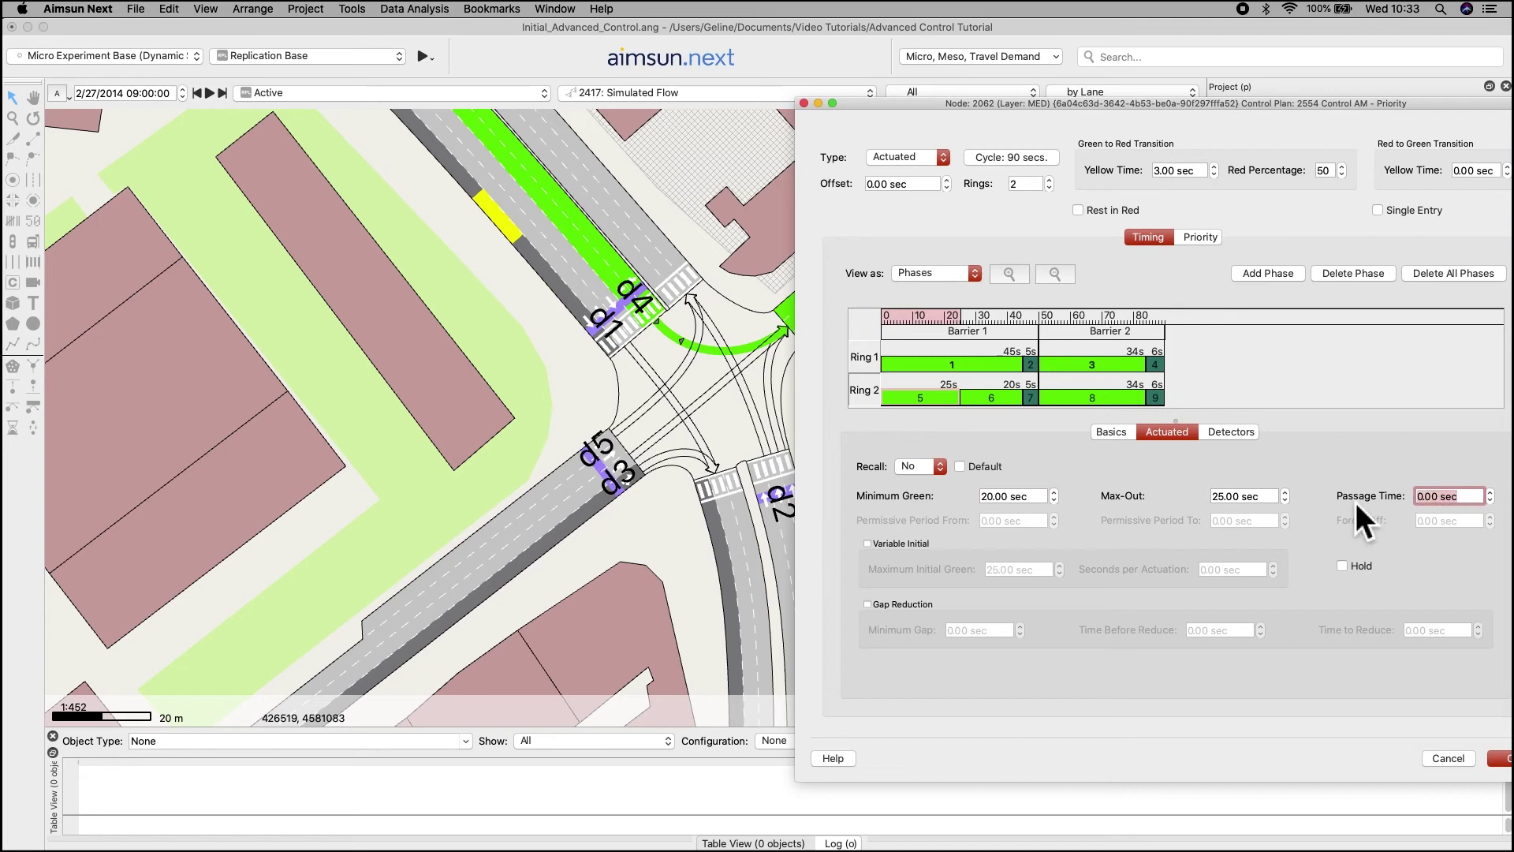
{"action": "type", "text": "3"}
{"action": "left_click", "coordinate": [1014, 402]}
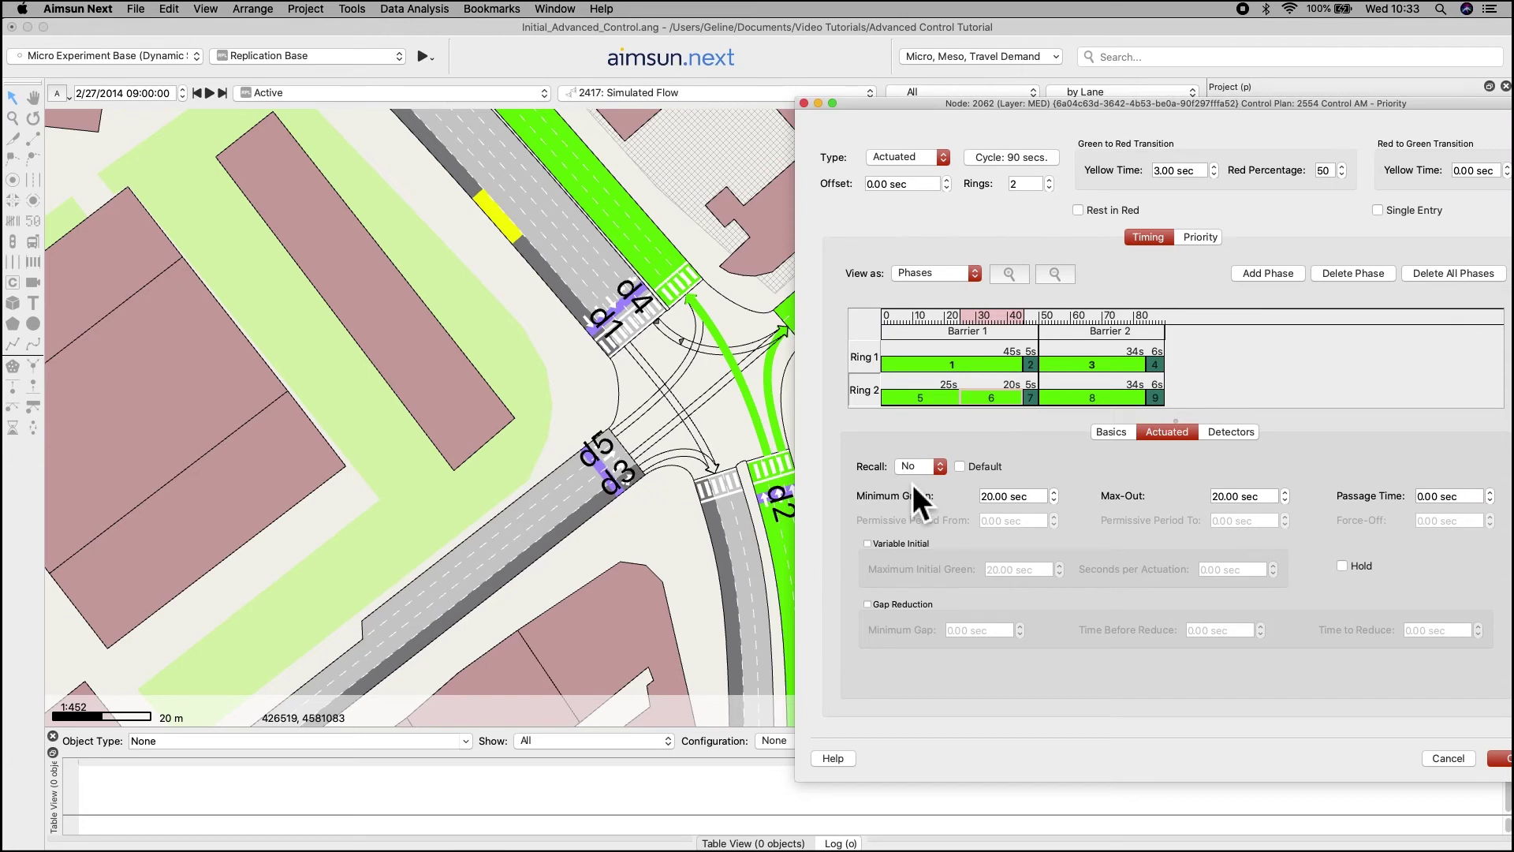
Set phase 6 to a 10 s minimum green and 3 s passage time, with Hold enabled.
{"action": "left_click", "coordinate": [1040, 499]}
{"action": "type", "text": "10"}
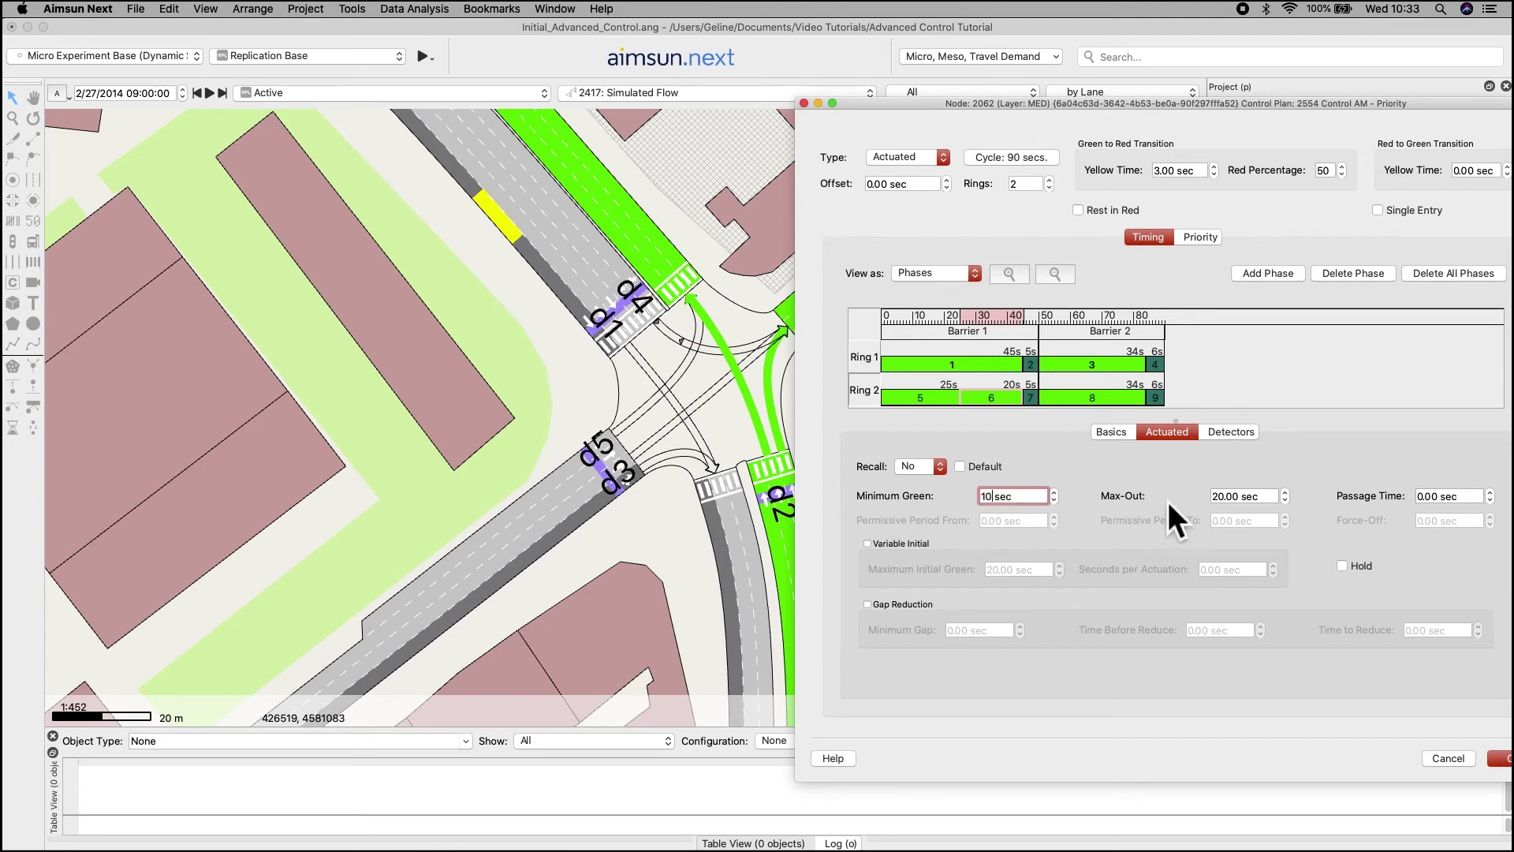
{"action": "left_click", "coordinate": [1450, 497]}
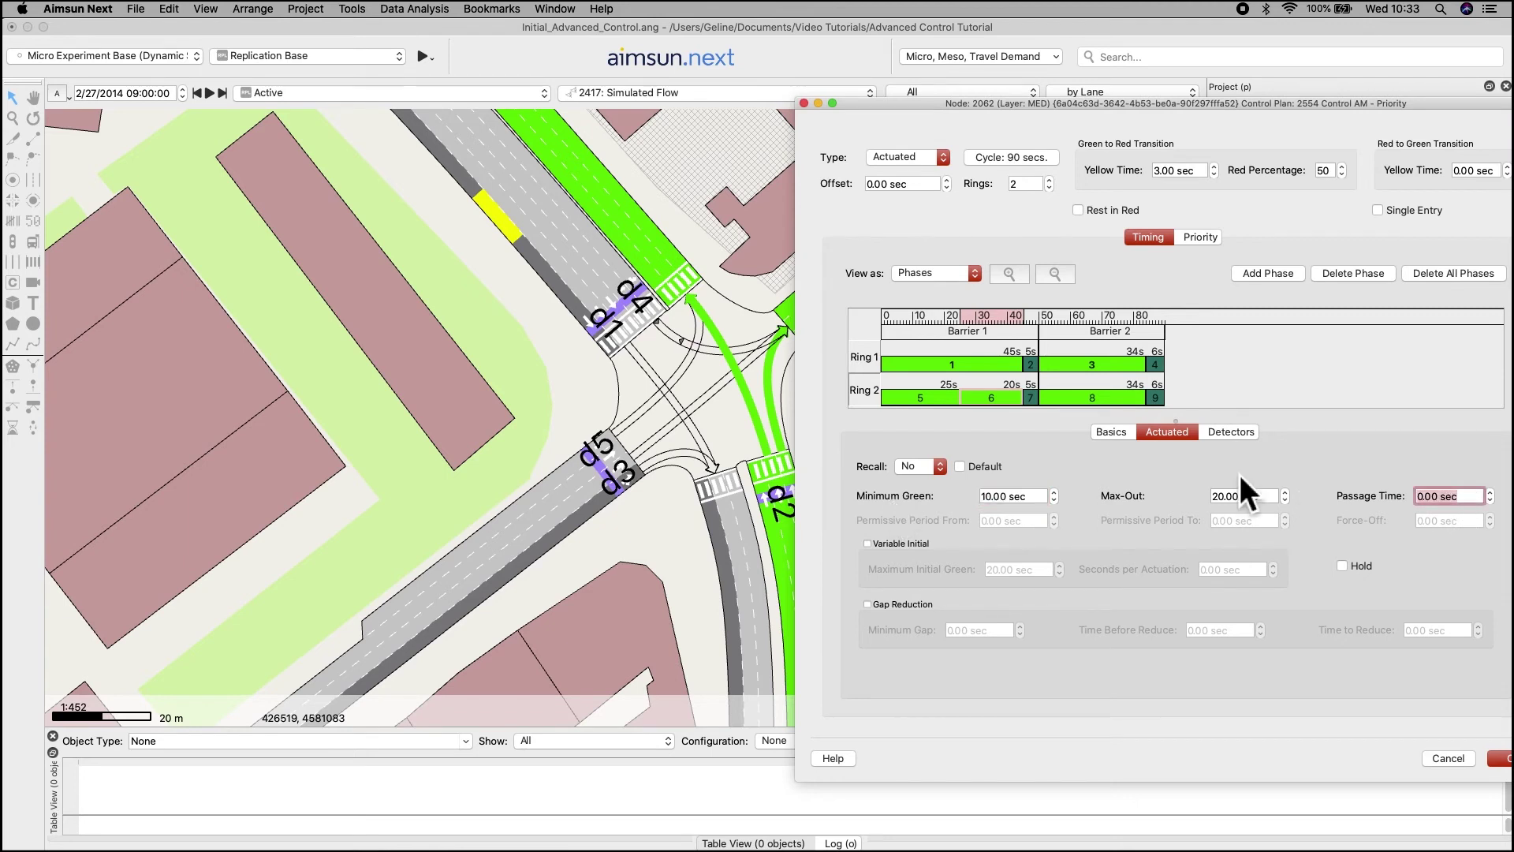
{"action": "type", "text": "3"}
{"action": "key", "text": "Tab"}
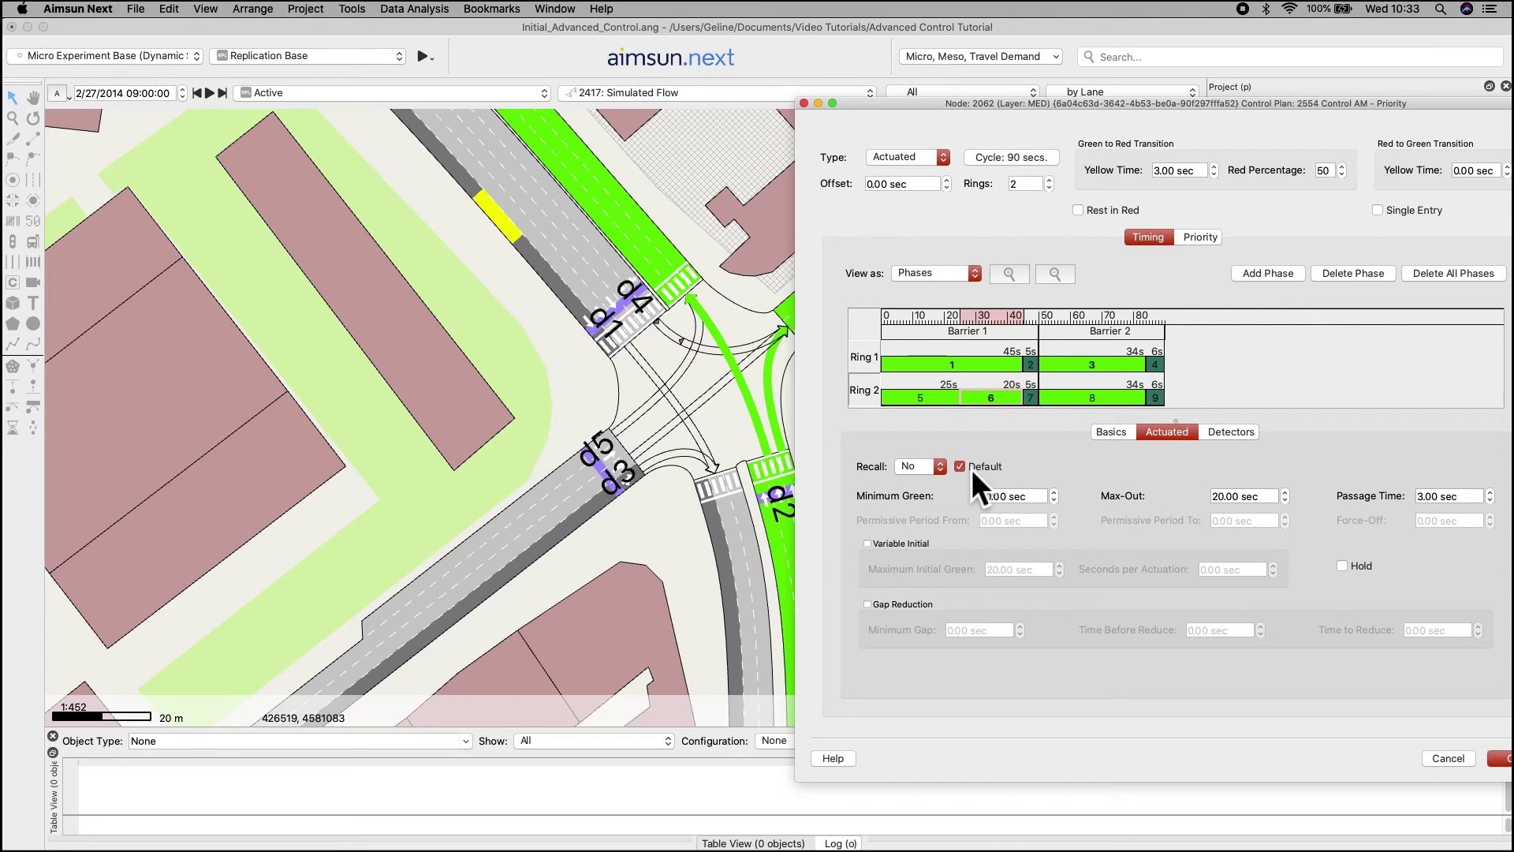
{"action": "left_click", "coordinate": [1352, 568]}
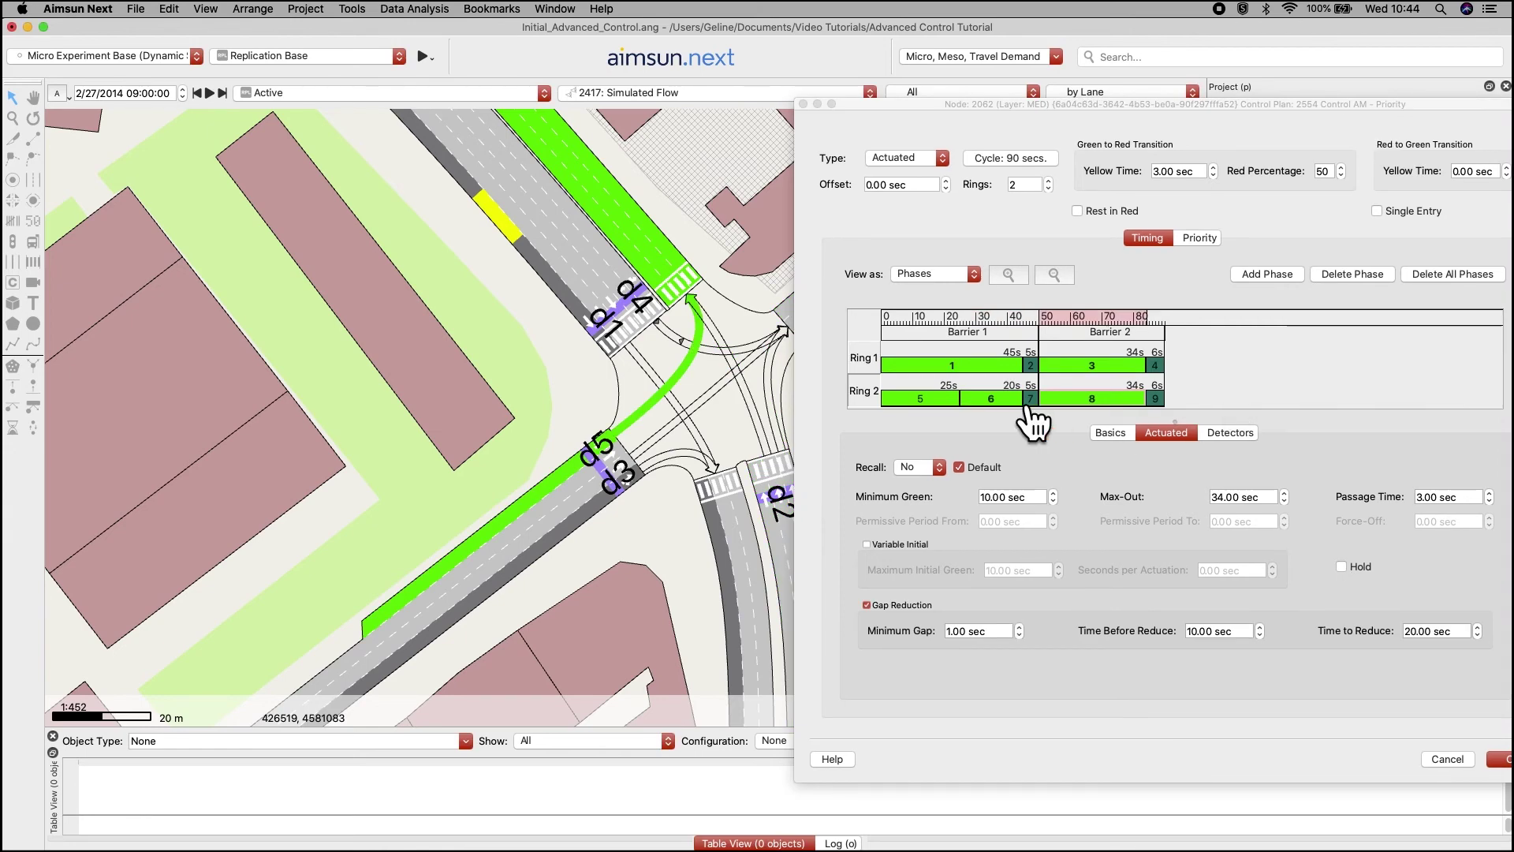
Assign detector d1 to phase 1 and detector d3 to a Barrier 2 phase.
{"action": "left_click", "coordinate": [990, 396]}
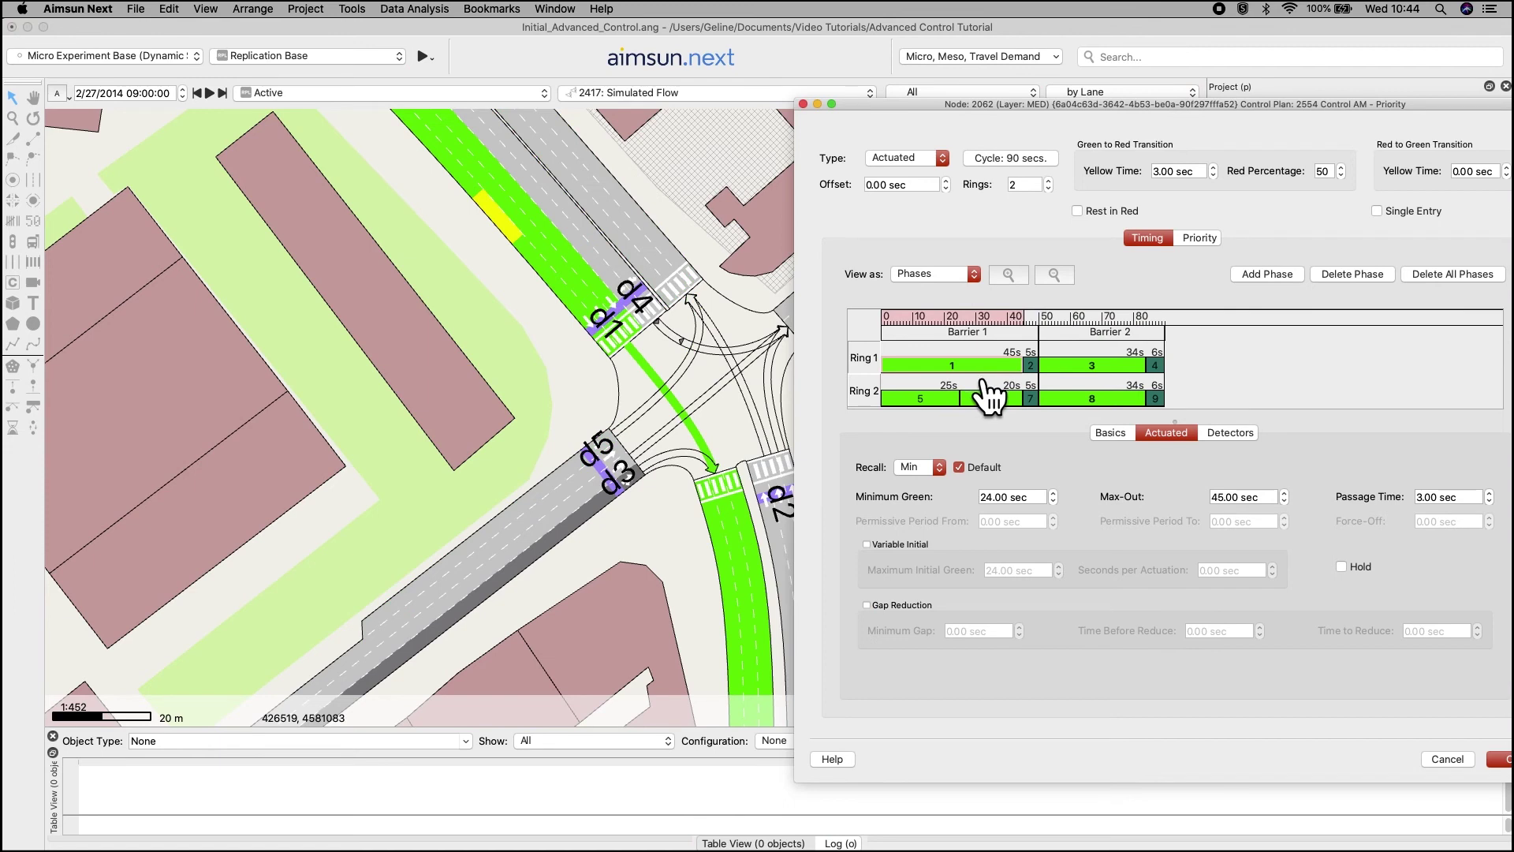
{"action": "left_click", "coordinate": [1254, 440]}
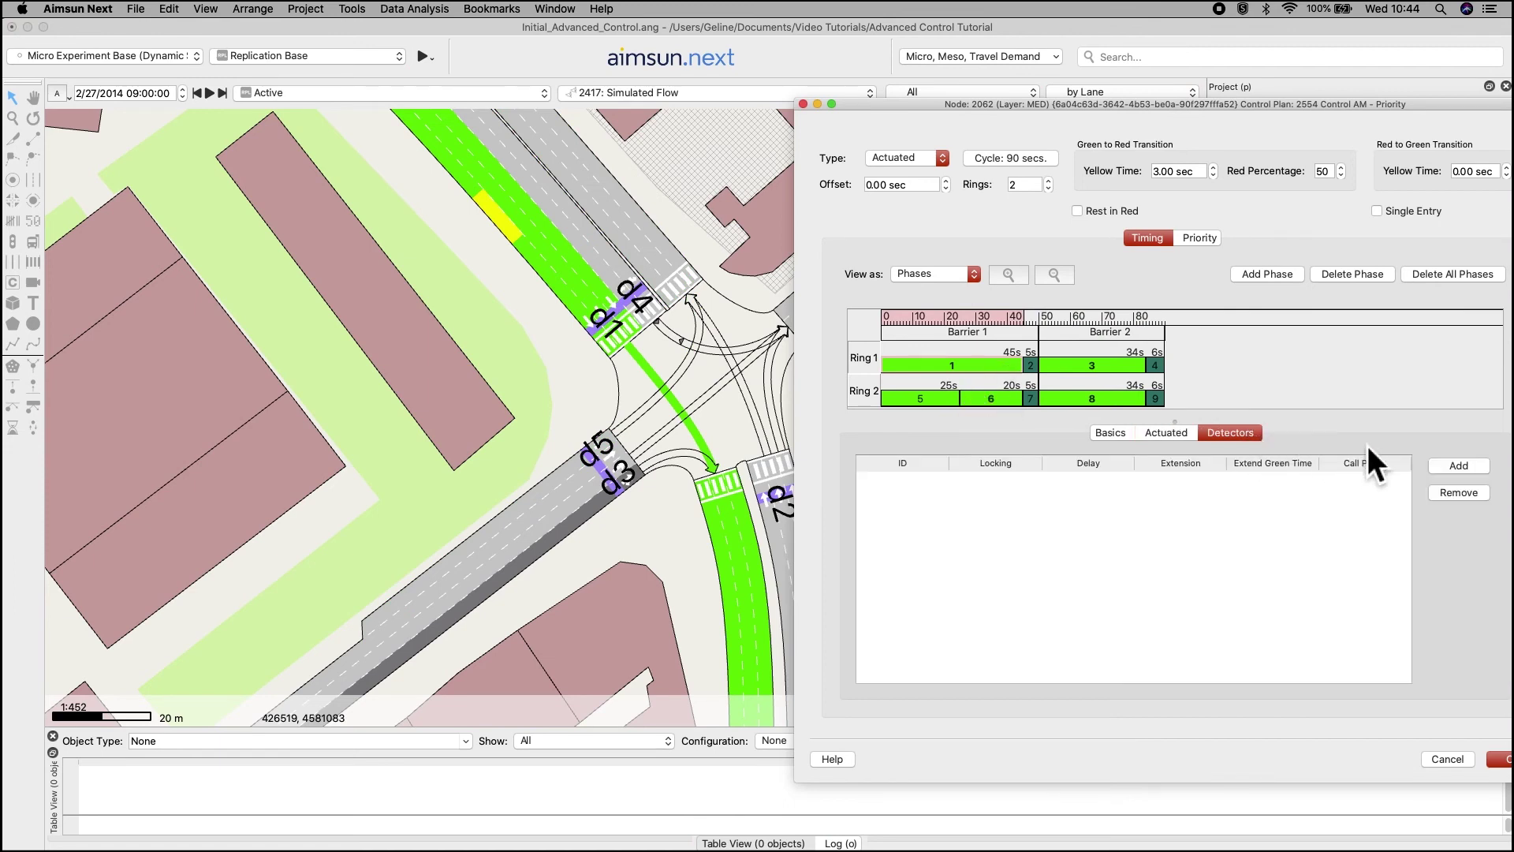
{"action": "left_click", "coordinate": [1459, 467]}
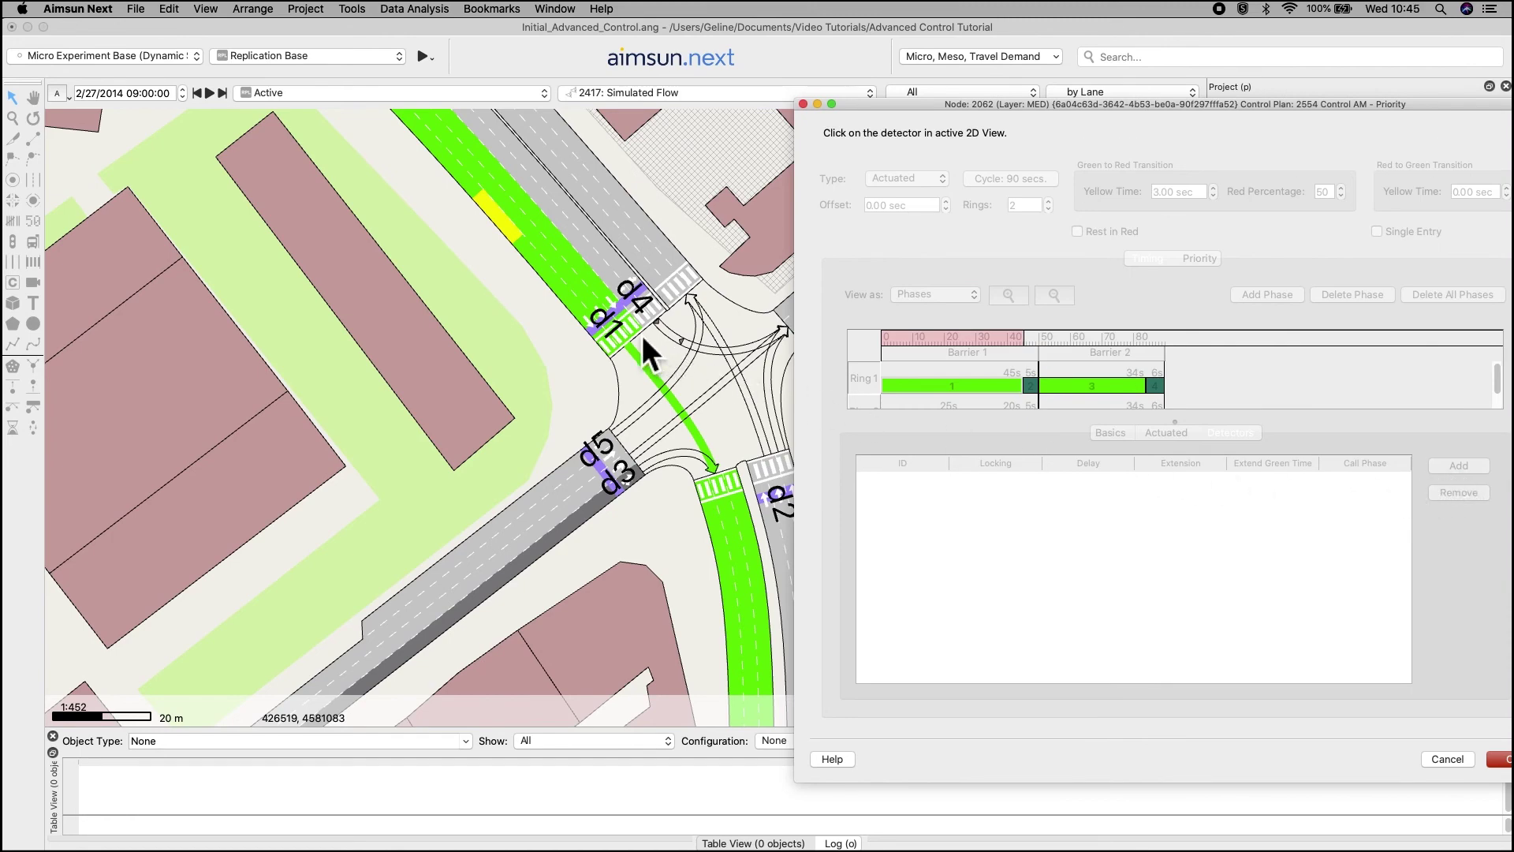
{"action": "left_click", "coordinate": [627, 319]}
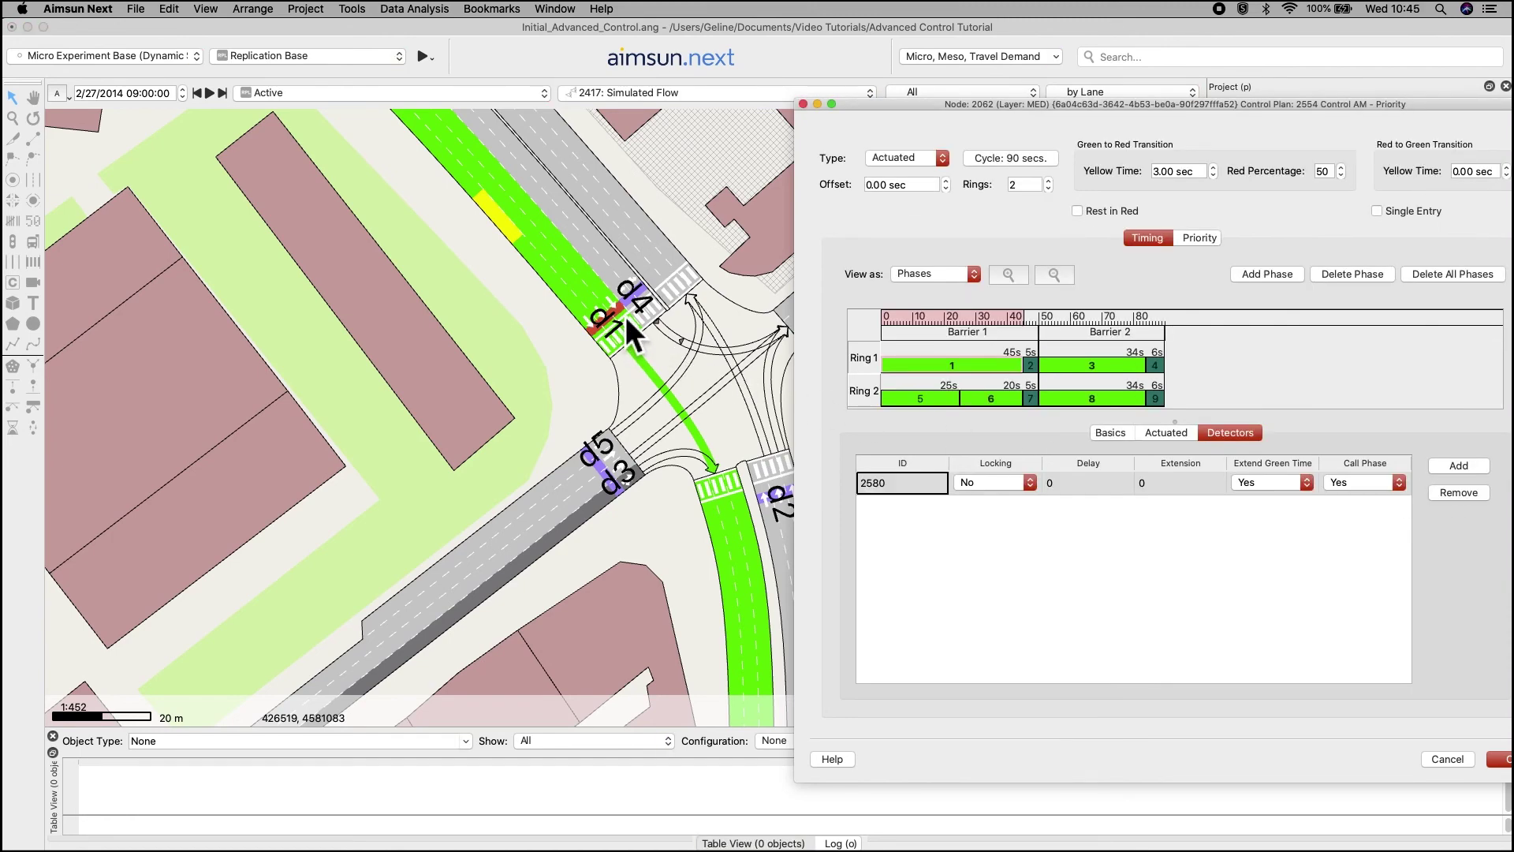
{"action": "left_click", "coordinate": [1139, 381]}
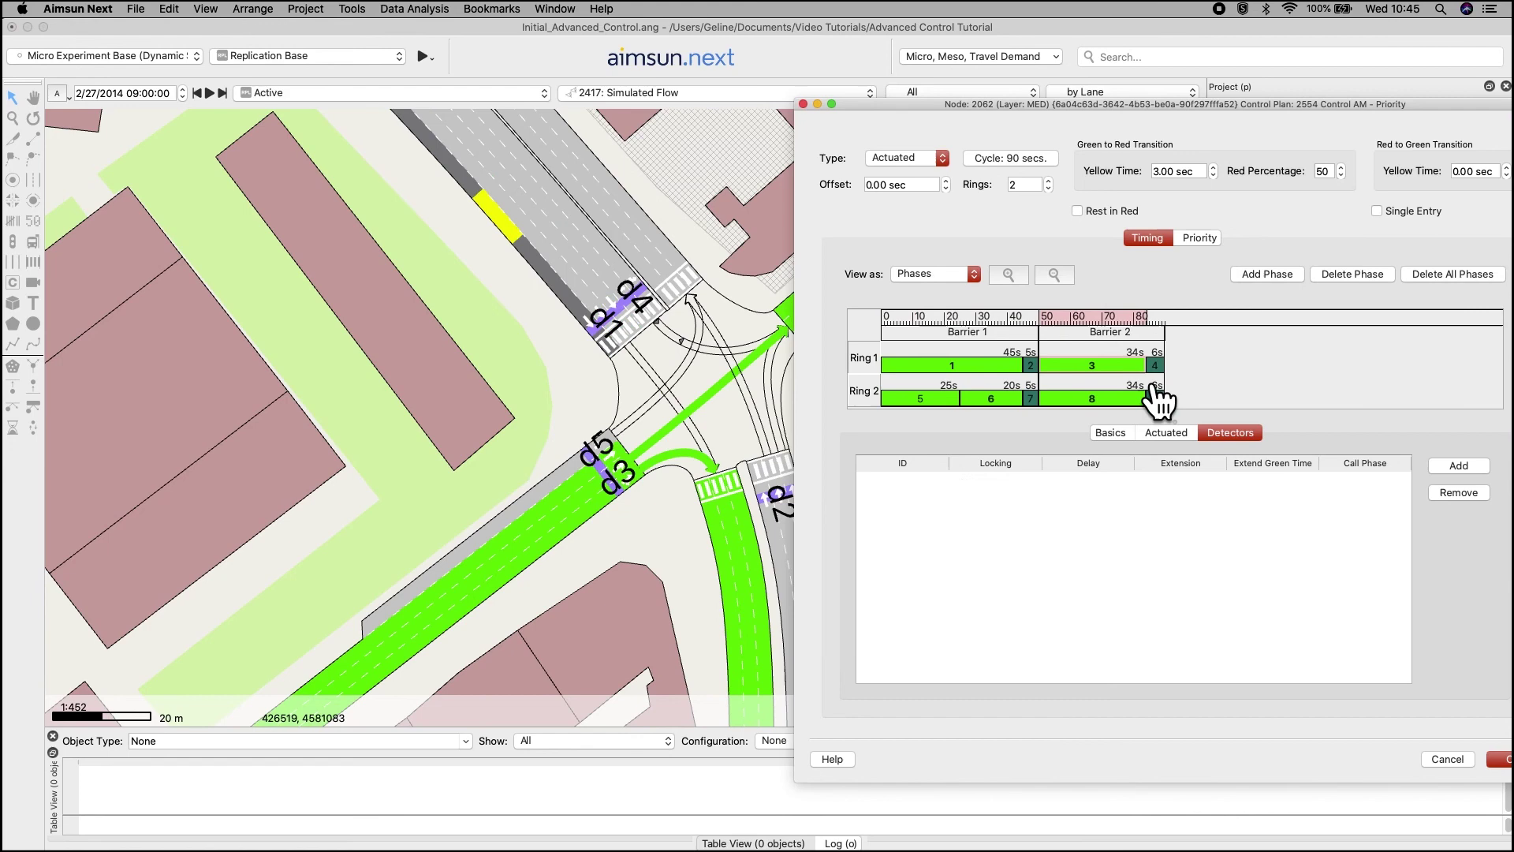
{"action": "left_click", "coordinate": [1454, 469]}
{"action": "left_click", "coordinate": [614, 484]}
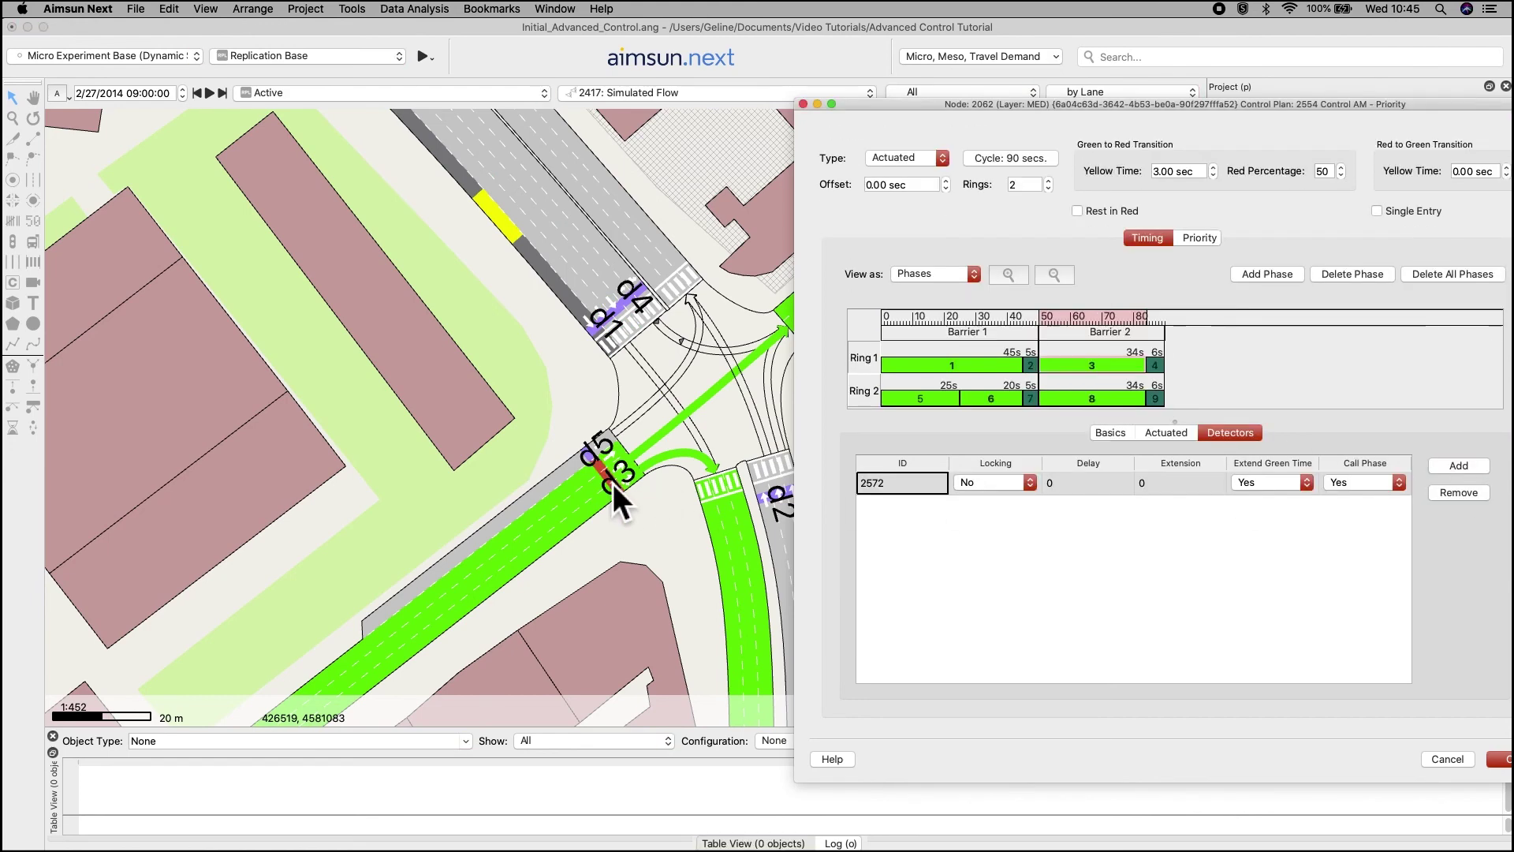
Assign detector d4, one more map detector, and detector 2578 to further phases, including phase 8.
{"action": "left_click", "coordinate": [936, 397]}
{"action": "left_click", "coordinate": [1459, 465]}
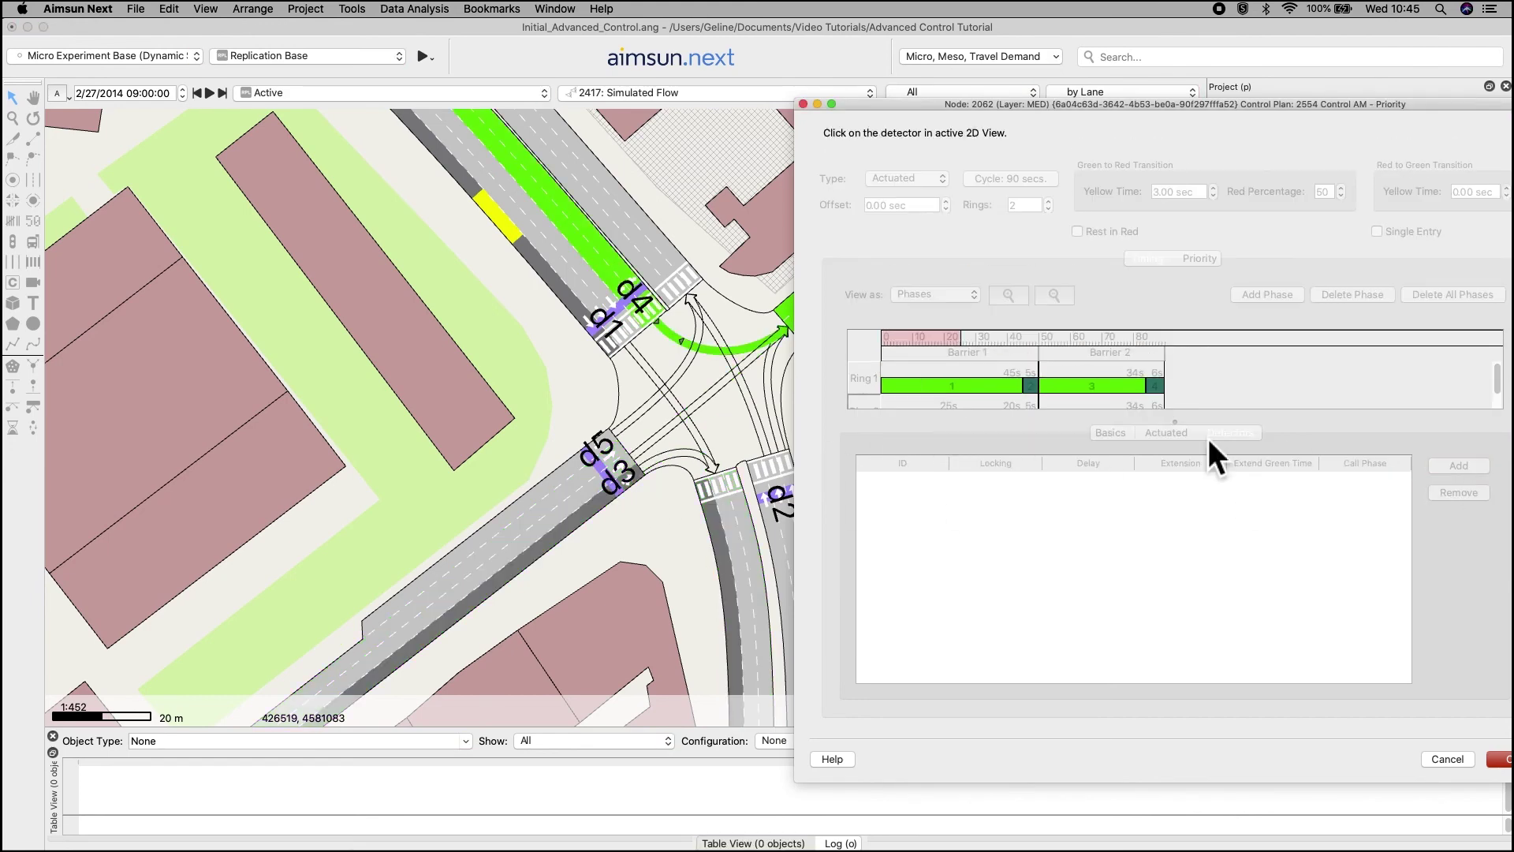
{"action": "left_click", "coordinate": [640, 296]}
{"action": "left_click", "coordinate": [1000, 398]}
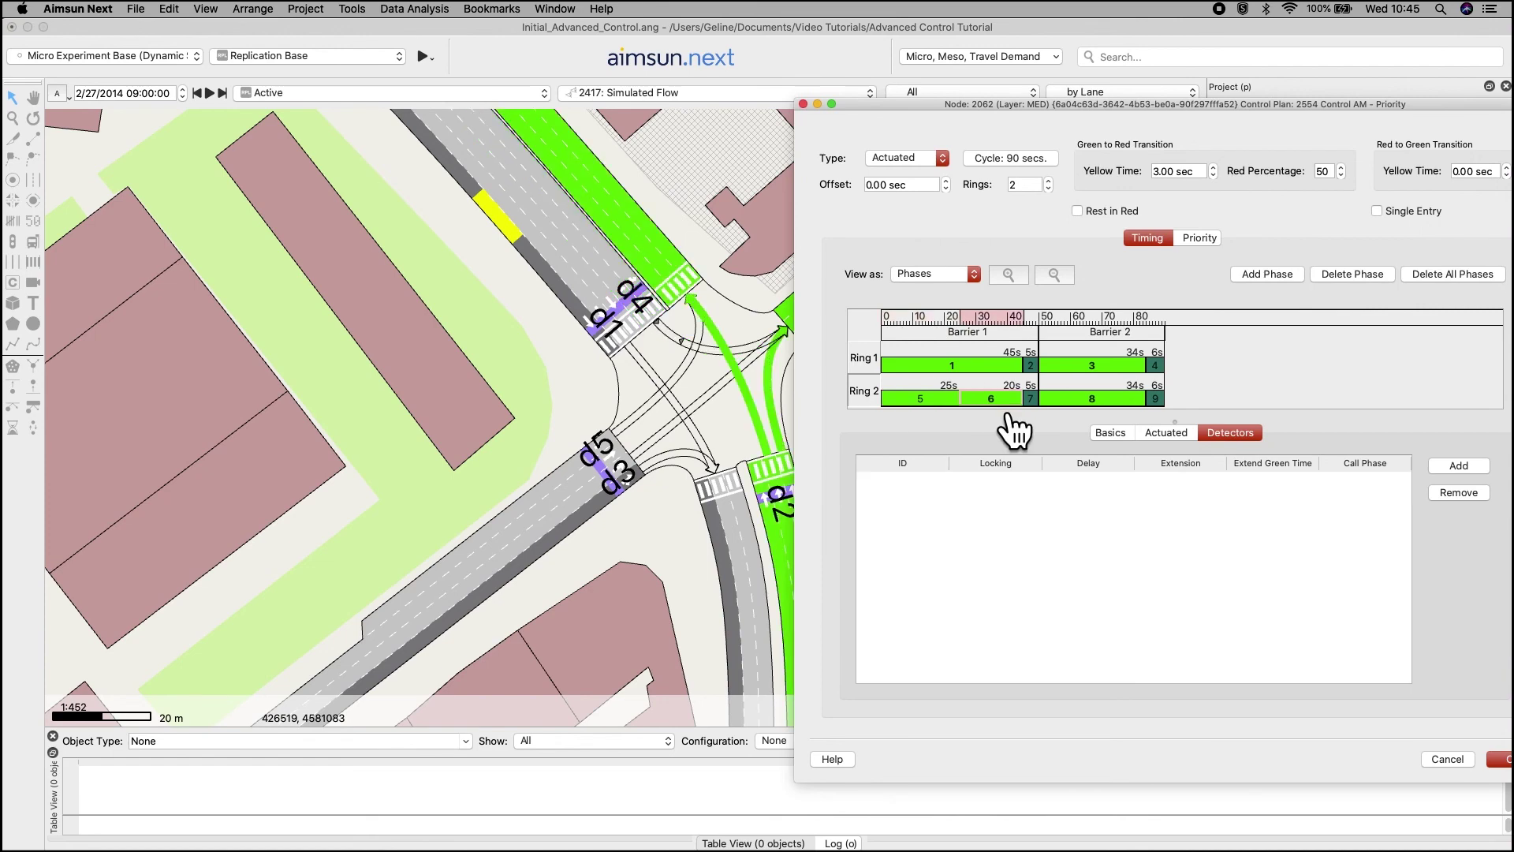
{"action": "left_click", "coordinate": [1459, 466]}
{"action": "left_click", "coordinate": [789, 503]}
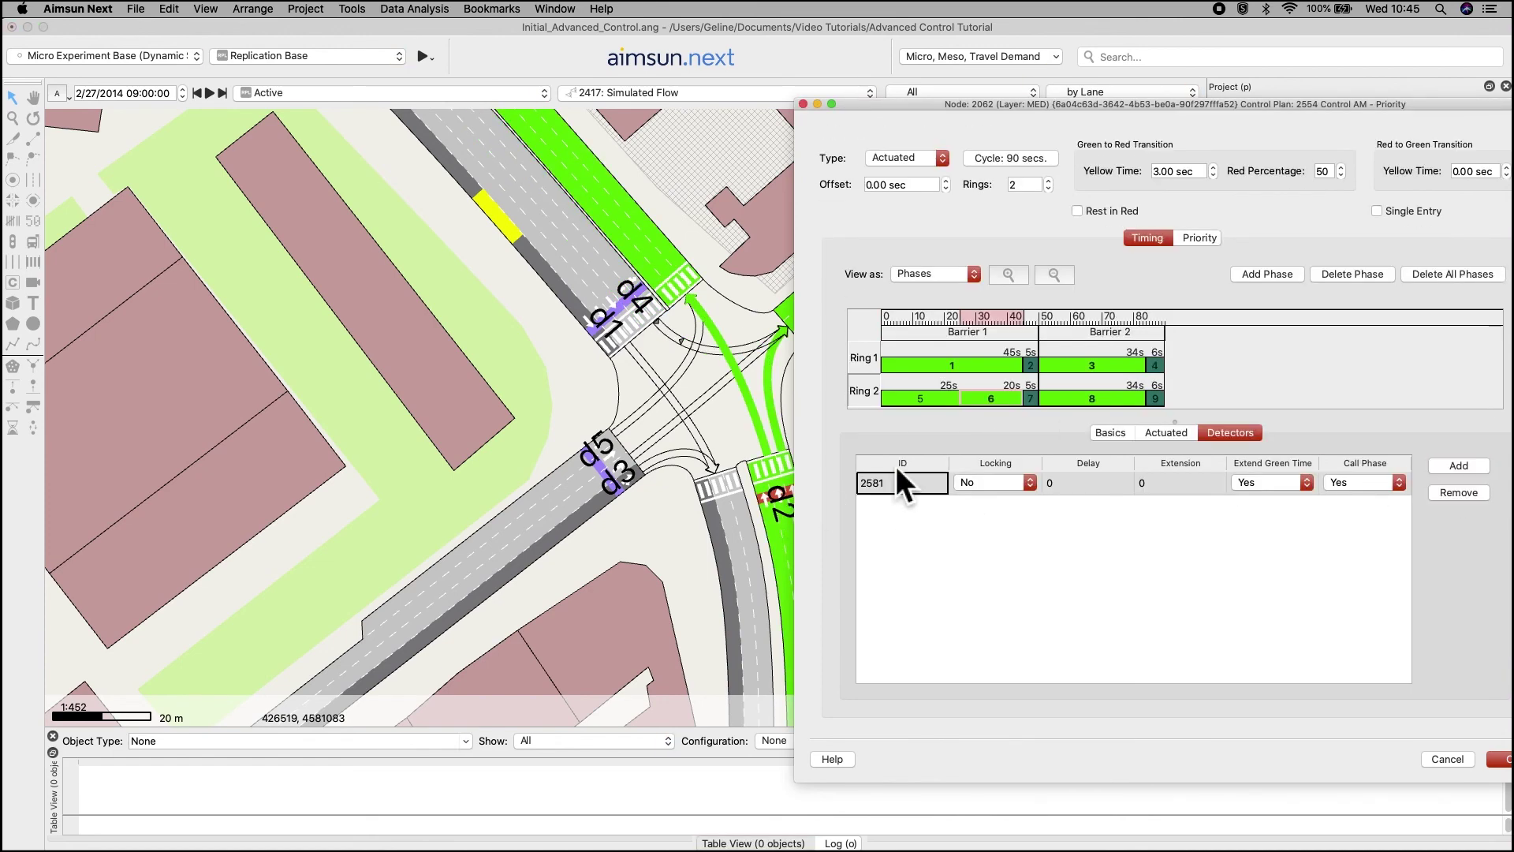
{"action": "left_click", "coordinate": [1101, 398]}
{"action": "left_click", "coordinate": [1458, 467]}
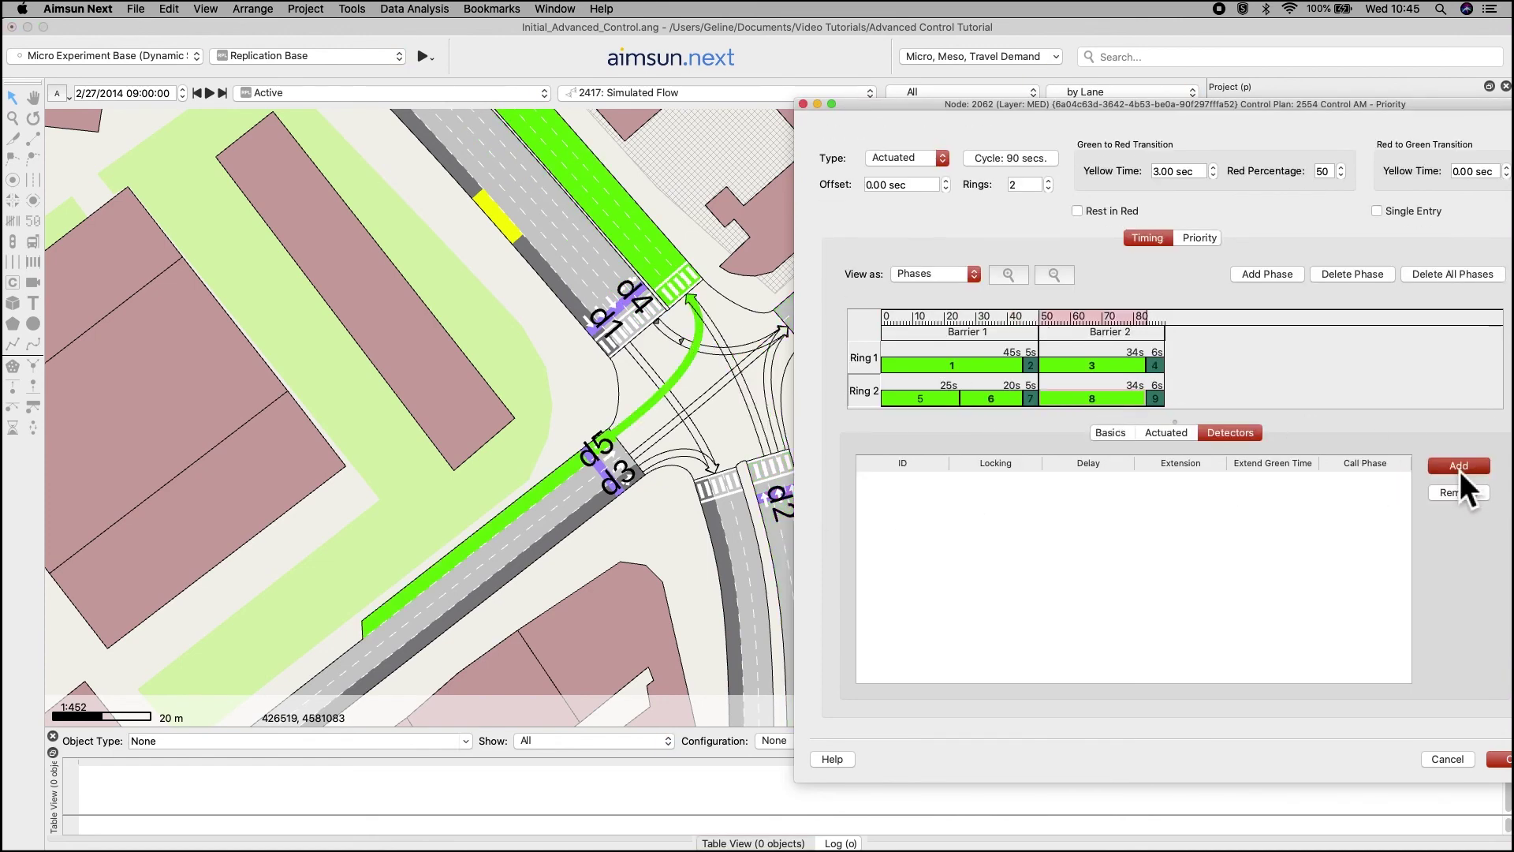
{"action": "left_click", "coordinate": [597, 464]}
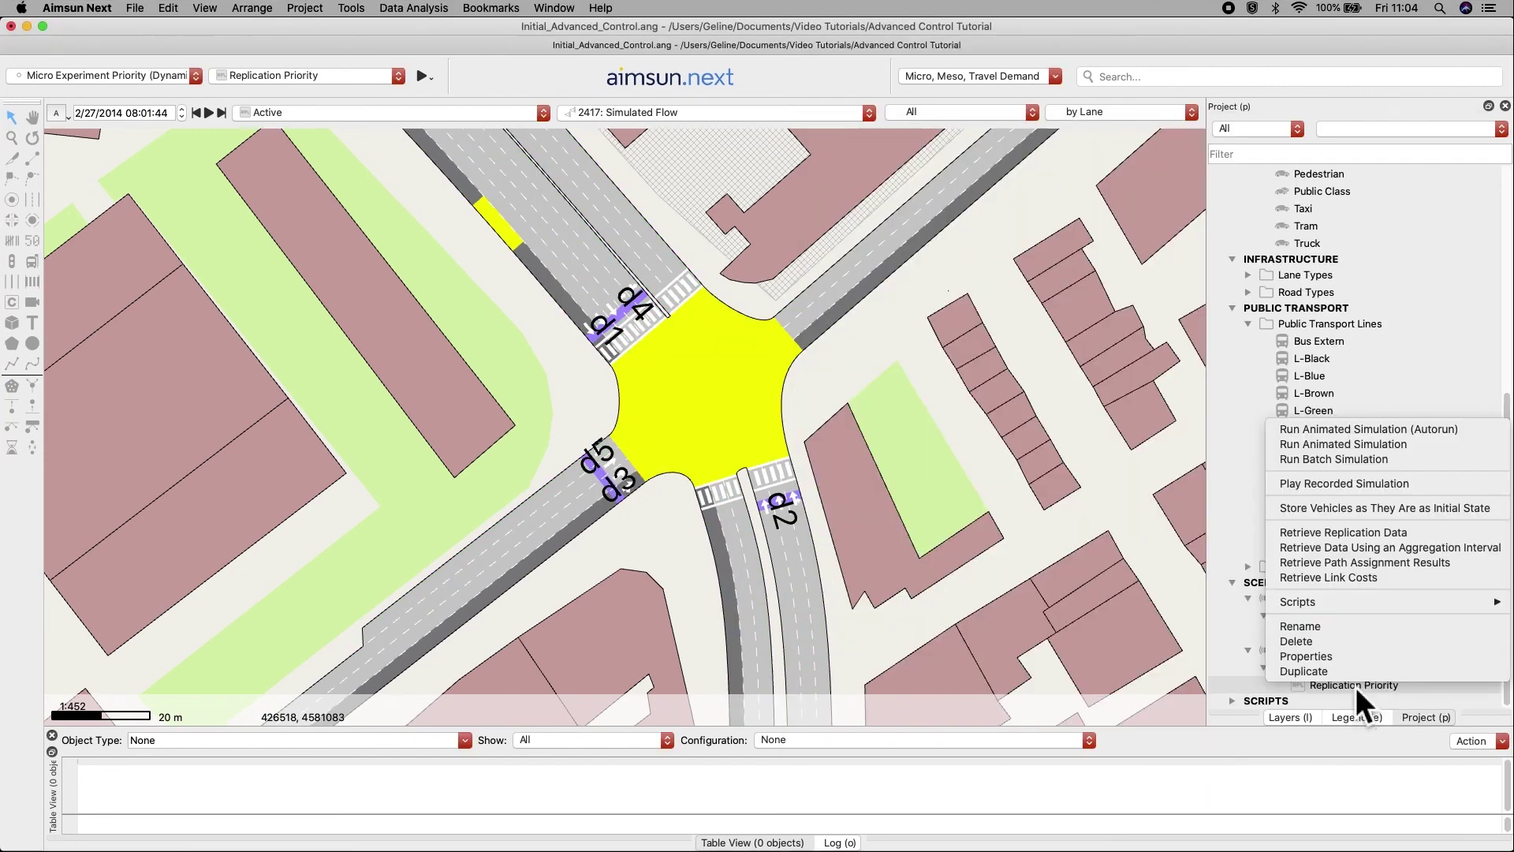
Play Replication Priority as an animation with node 2062's live signal control status displayed.
{"action": "left_click", "coordinate": [1340, 449]}
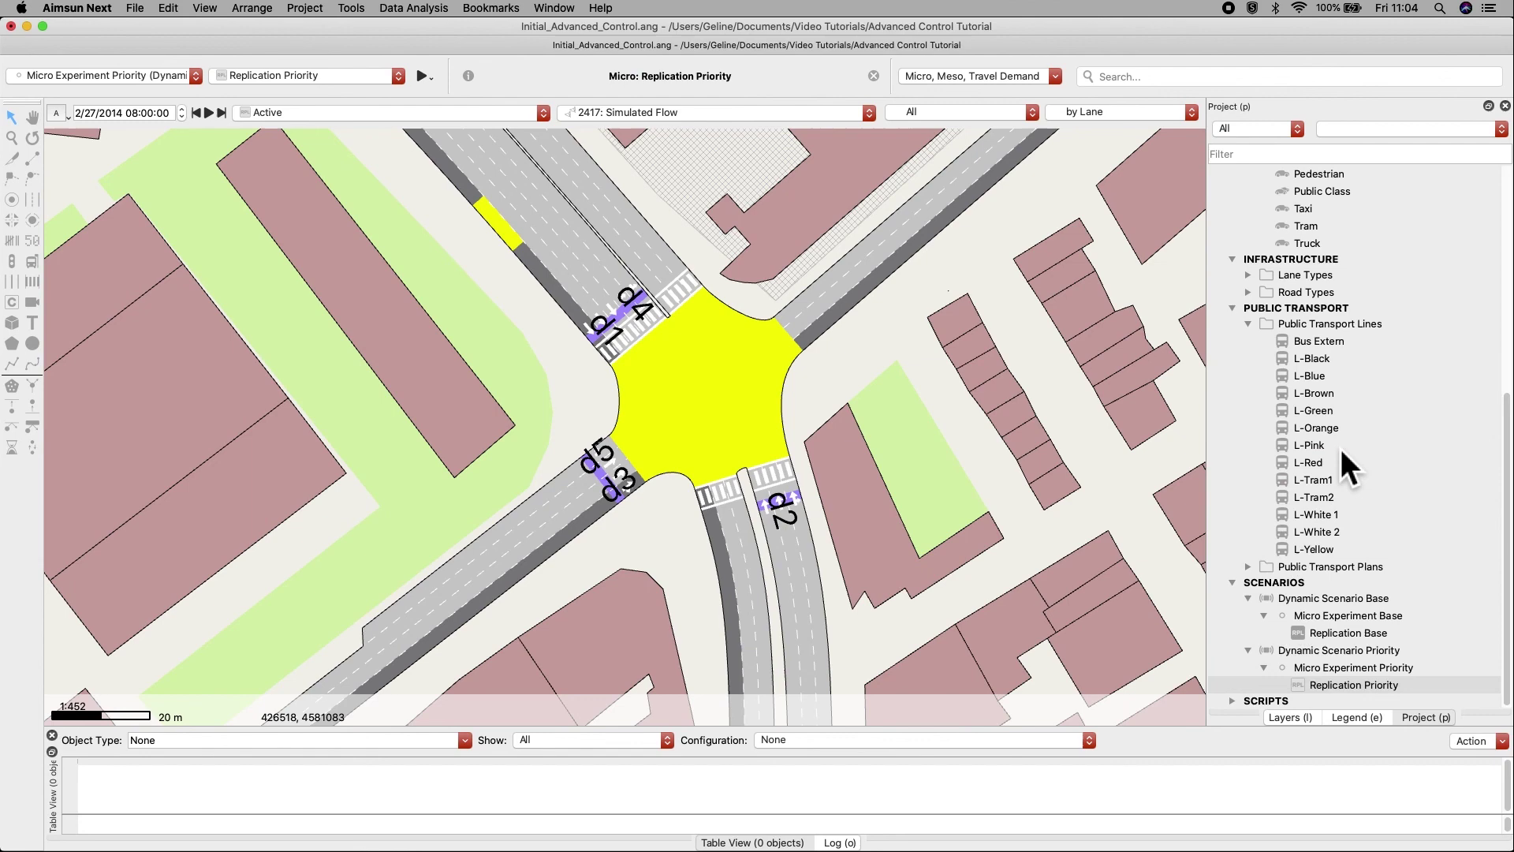
{"action": "double_click", "coordinate": [744, 399]}
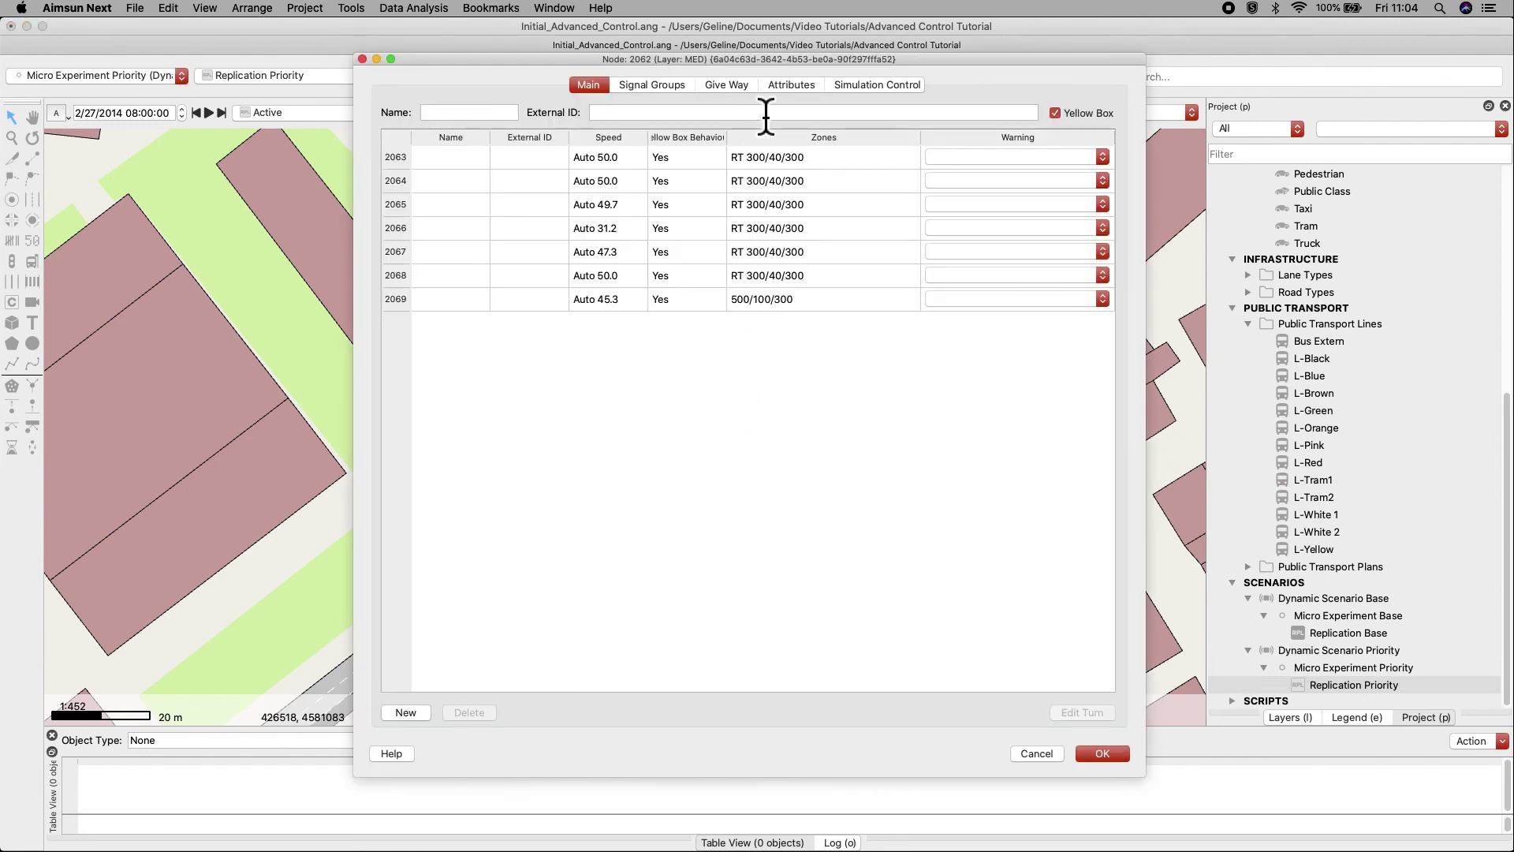
{"action": "left_click", "coordinate": [882, 85]}
{"action": "left_click_drag", "start_coordinate": [495, 62], "coordinate": [806, 66]}
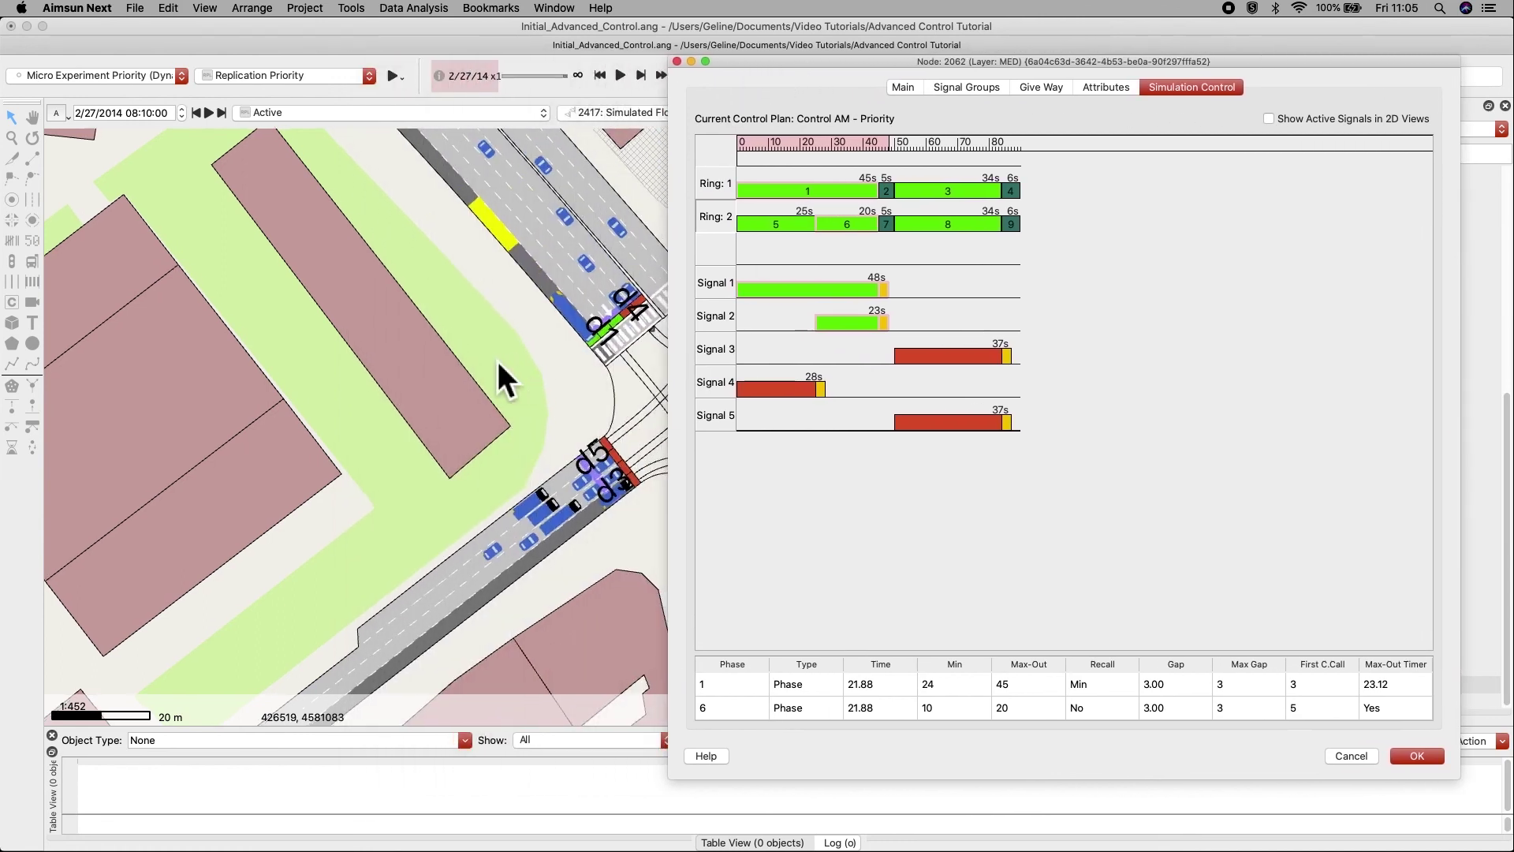
{"action": "left_click_drag", "start_coordinate": [498, 361], "coordinate": [152, 340]}
{"action": "left_click", "coordinate": [620, 75]}
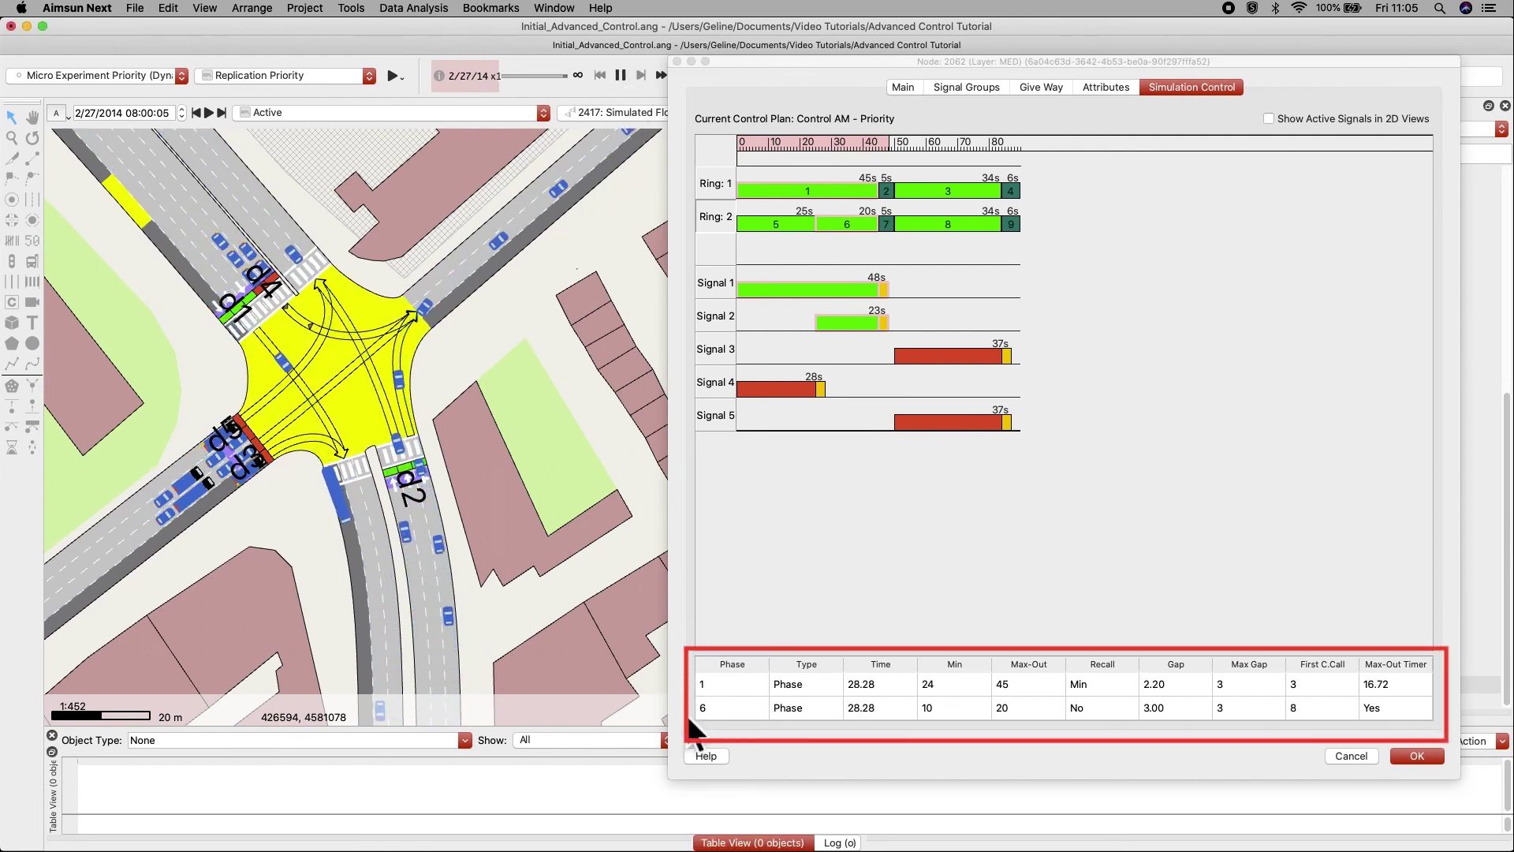